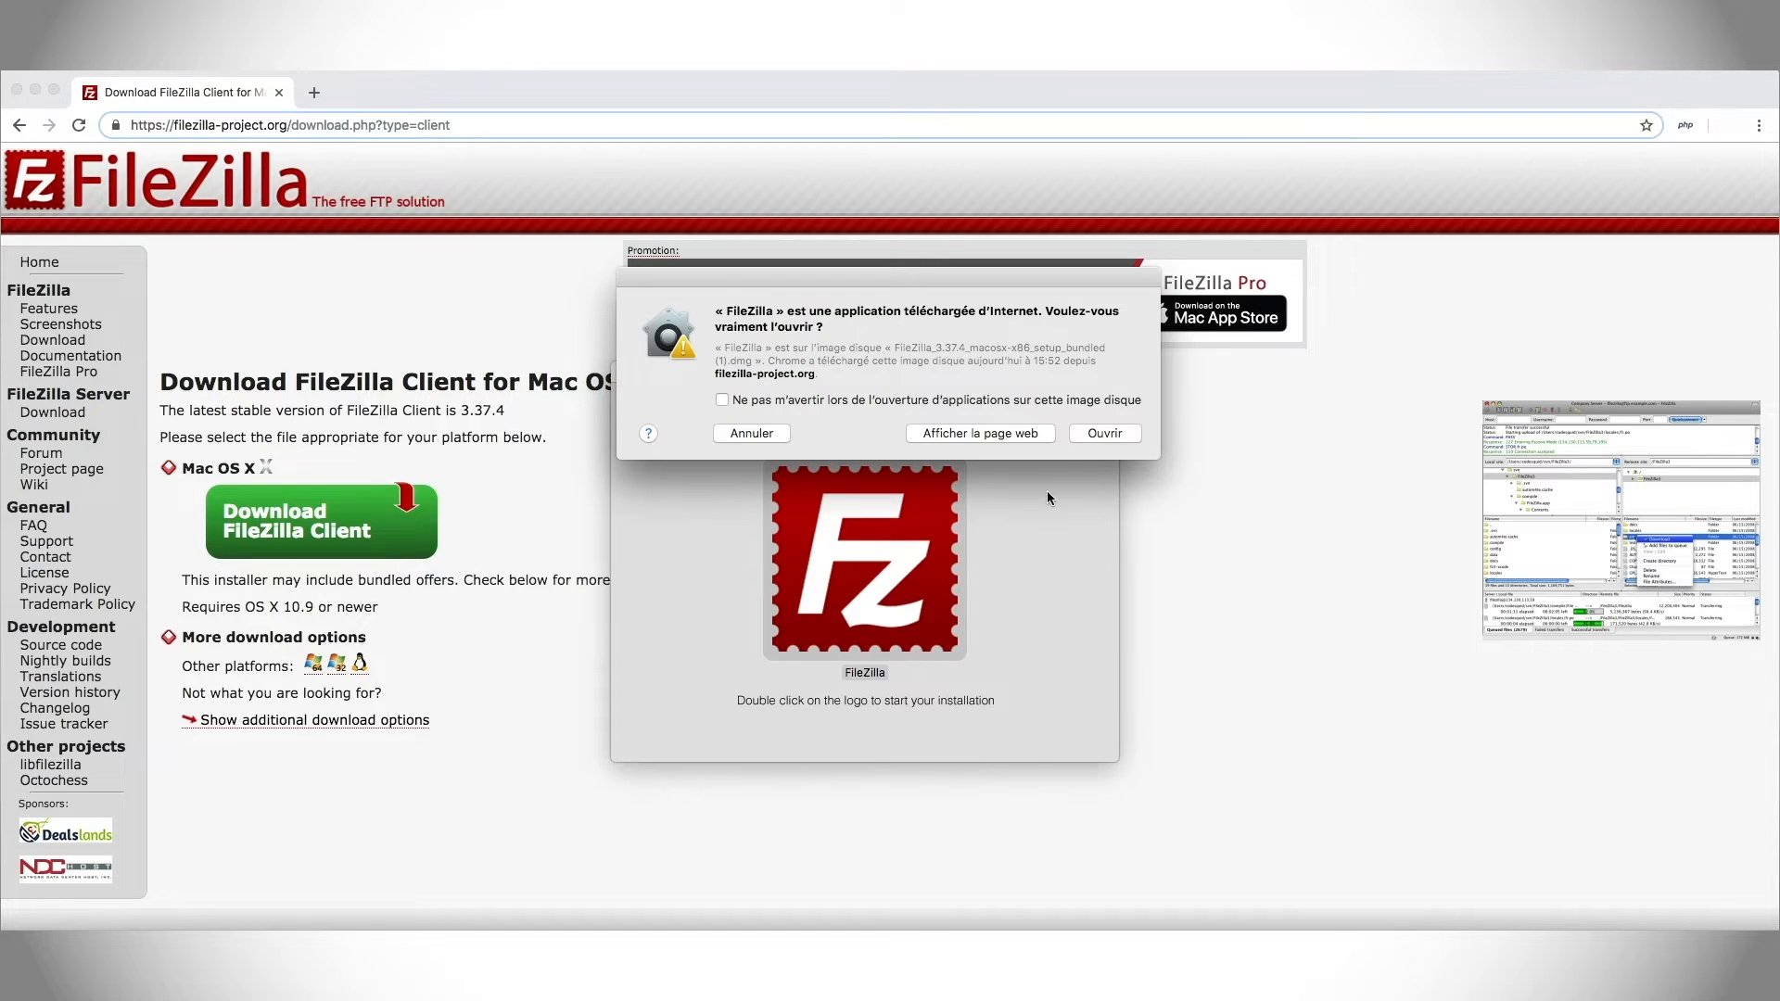
# Install FileZilla while declining the Yahoo search and Opera browser offers, then close the installer.
pyautogui.click(1090, 433)
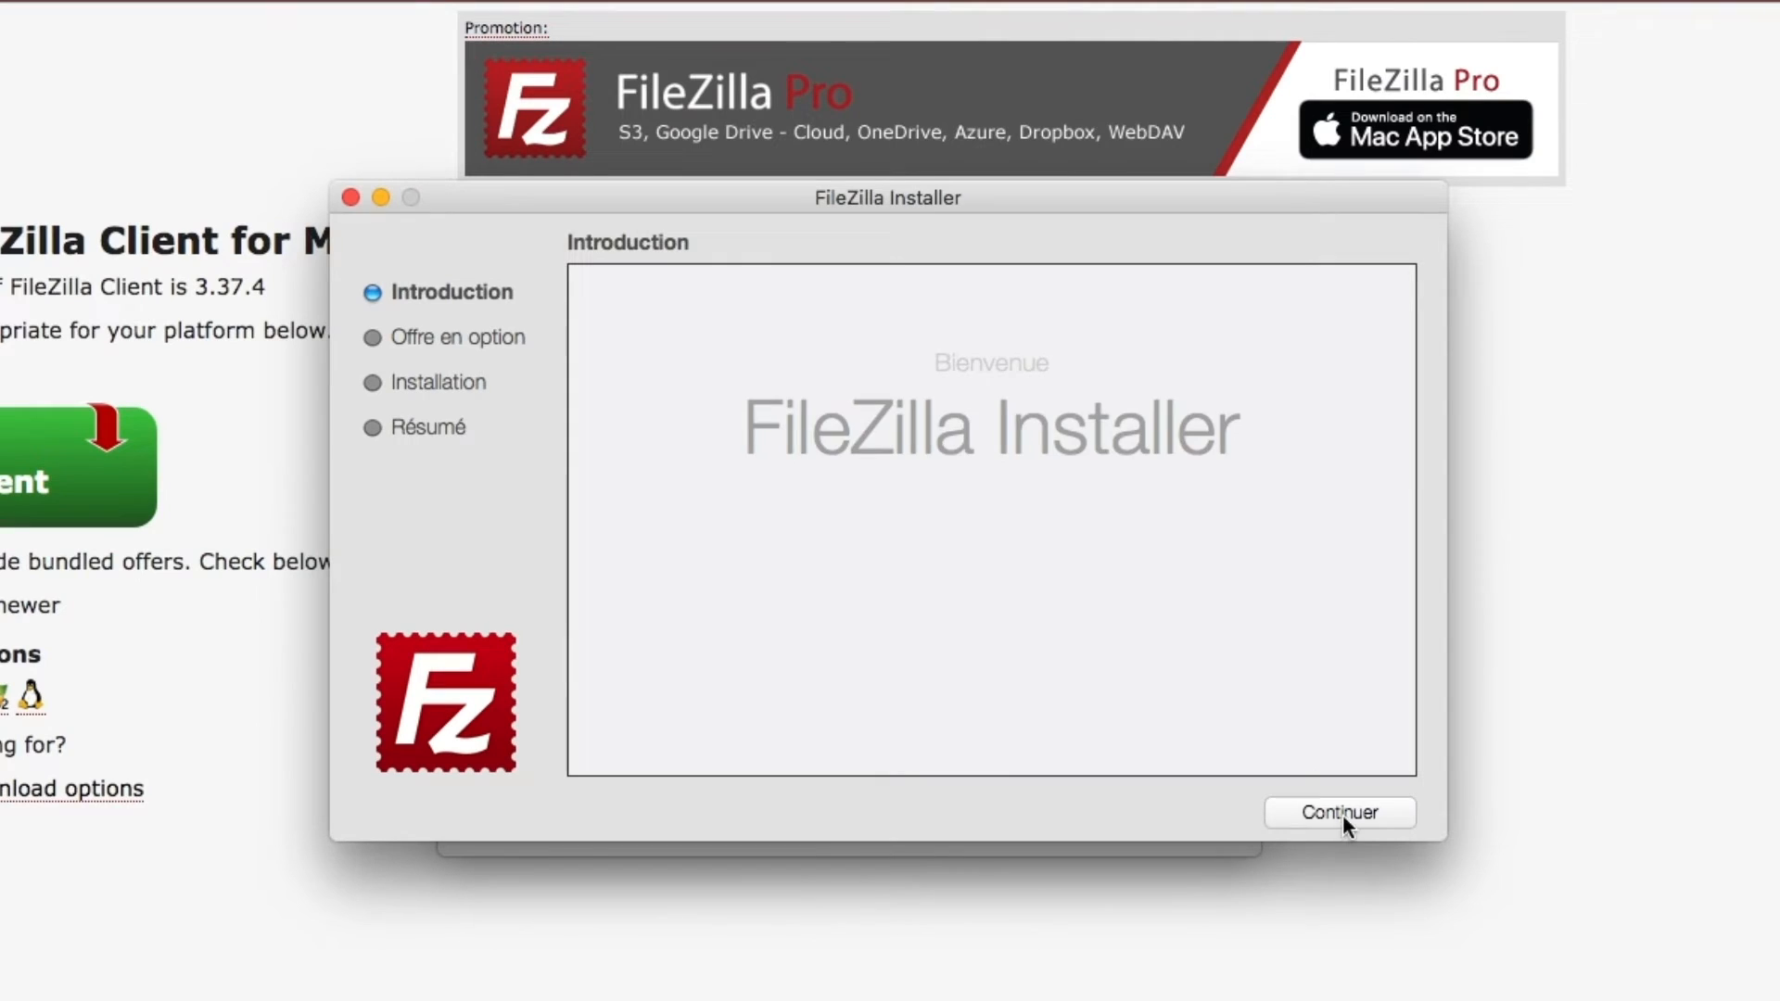
pyautogui.click(1342, 814)
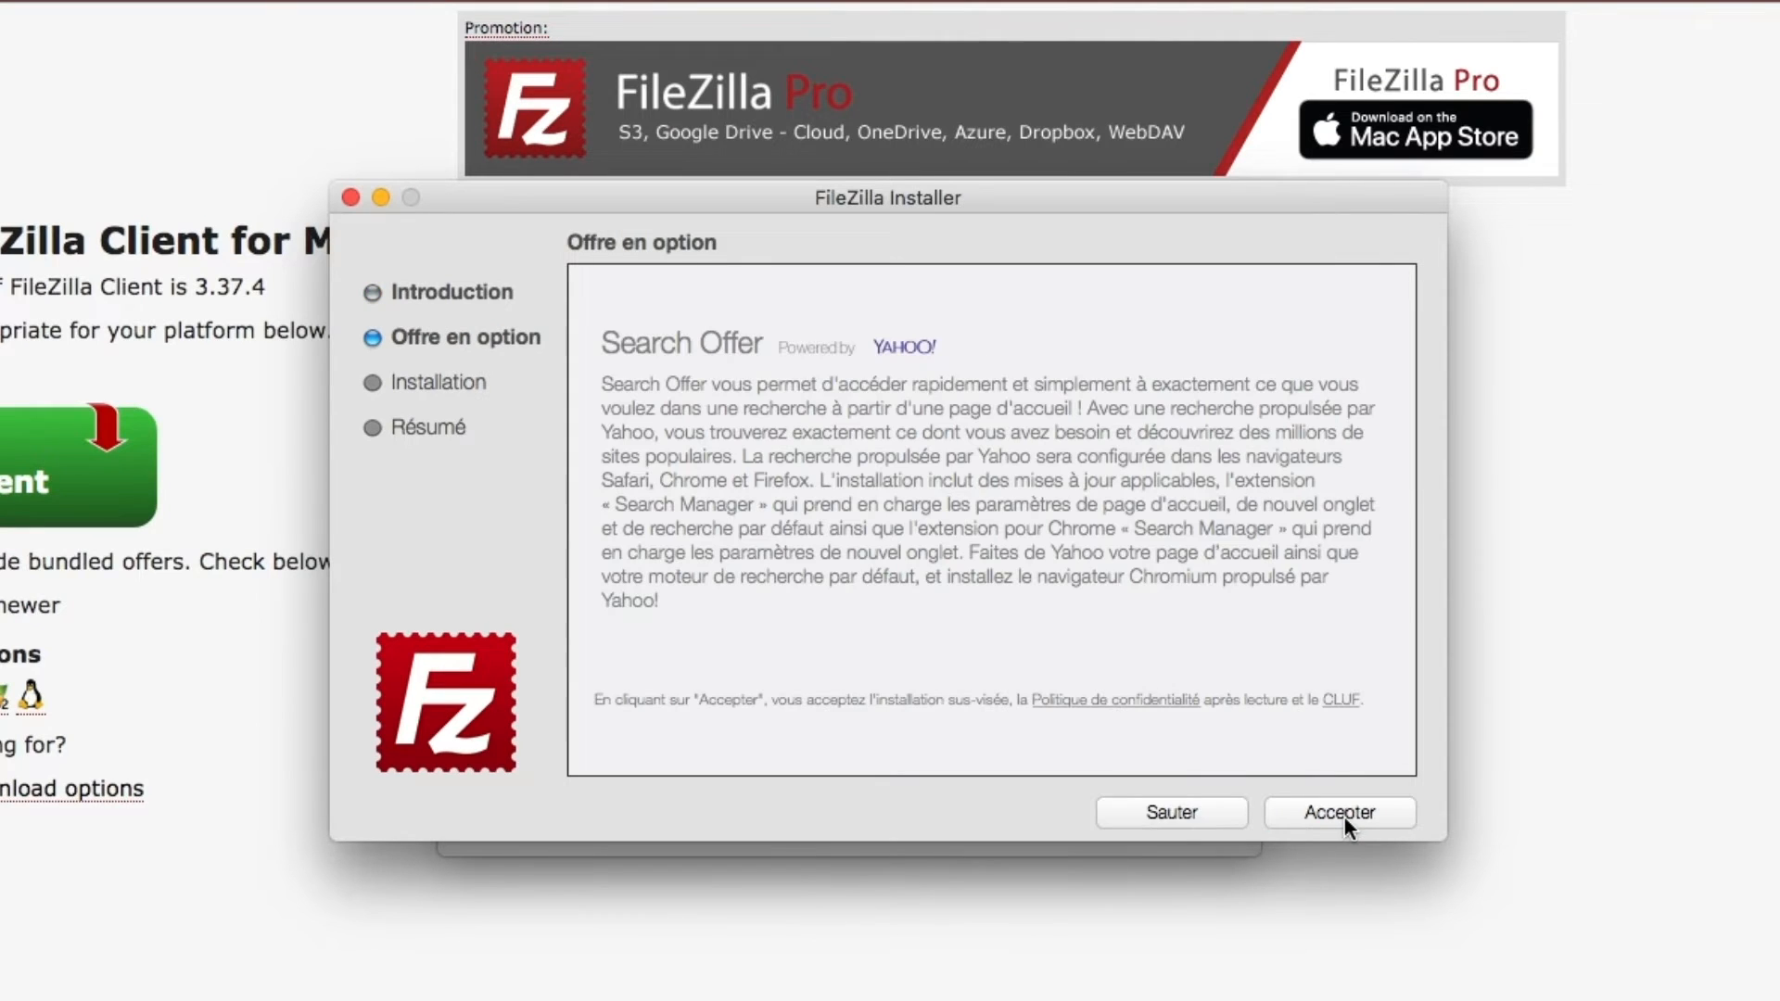
pyautogui.click(1342, 814)
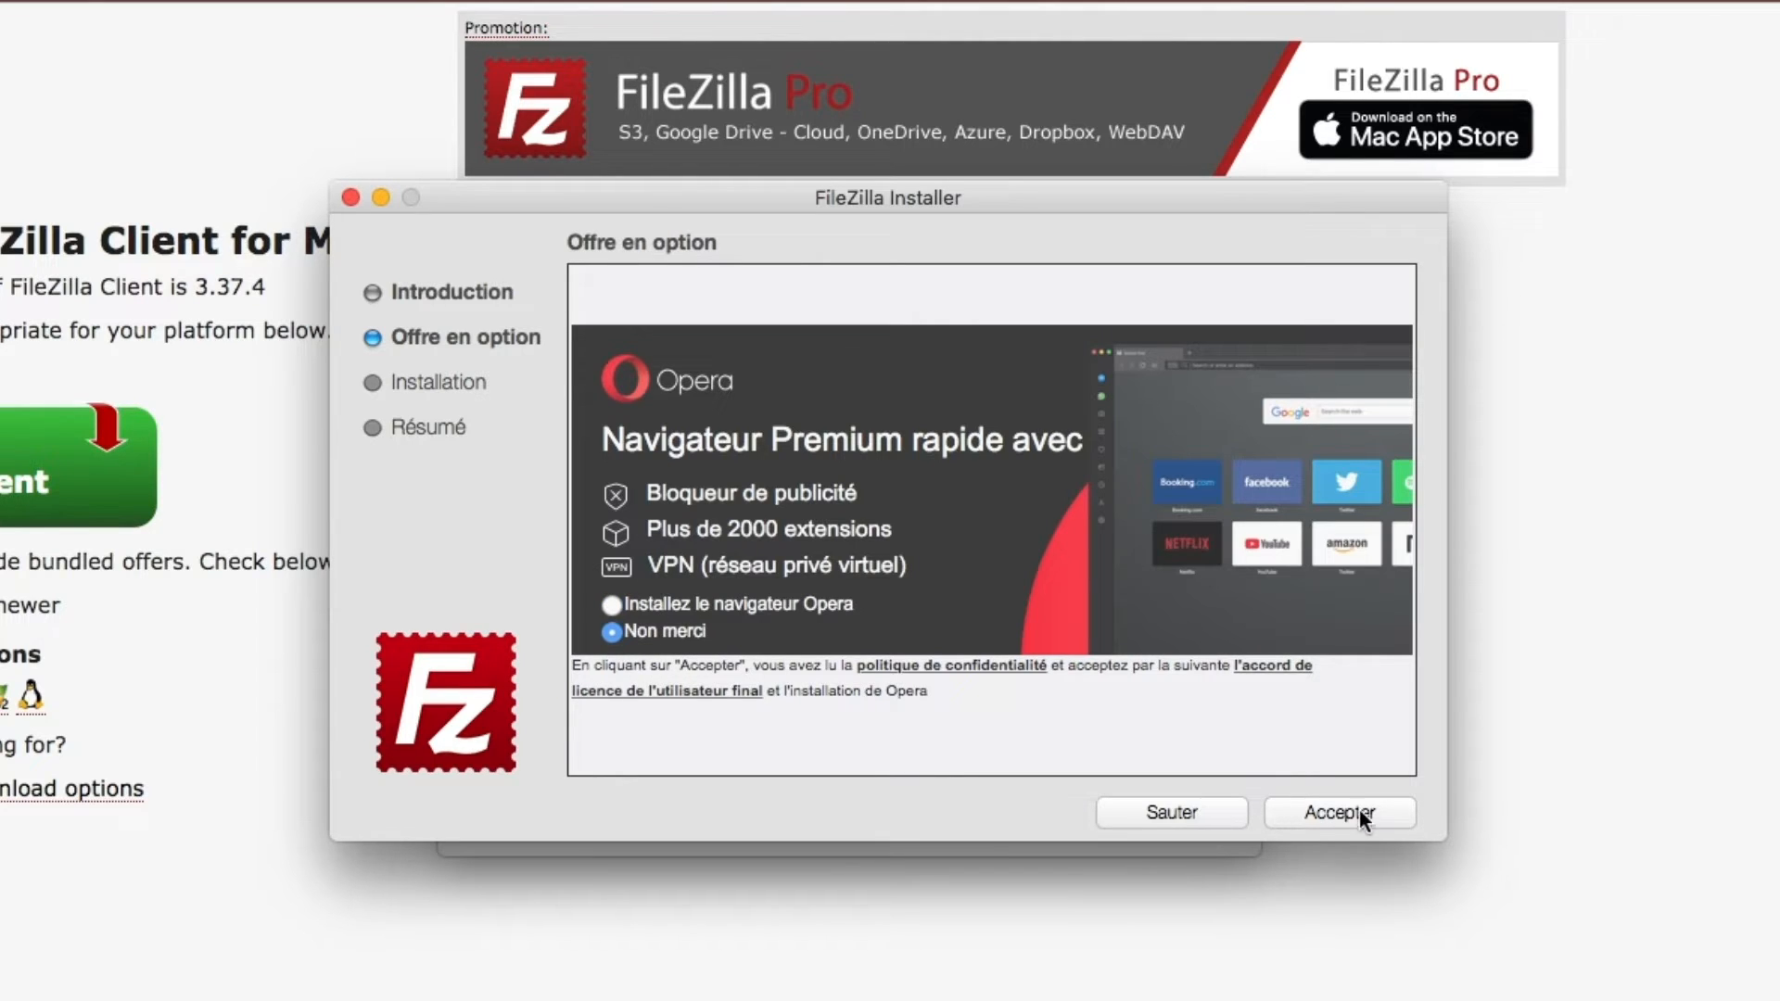
pyautogui.click(1340, 813)
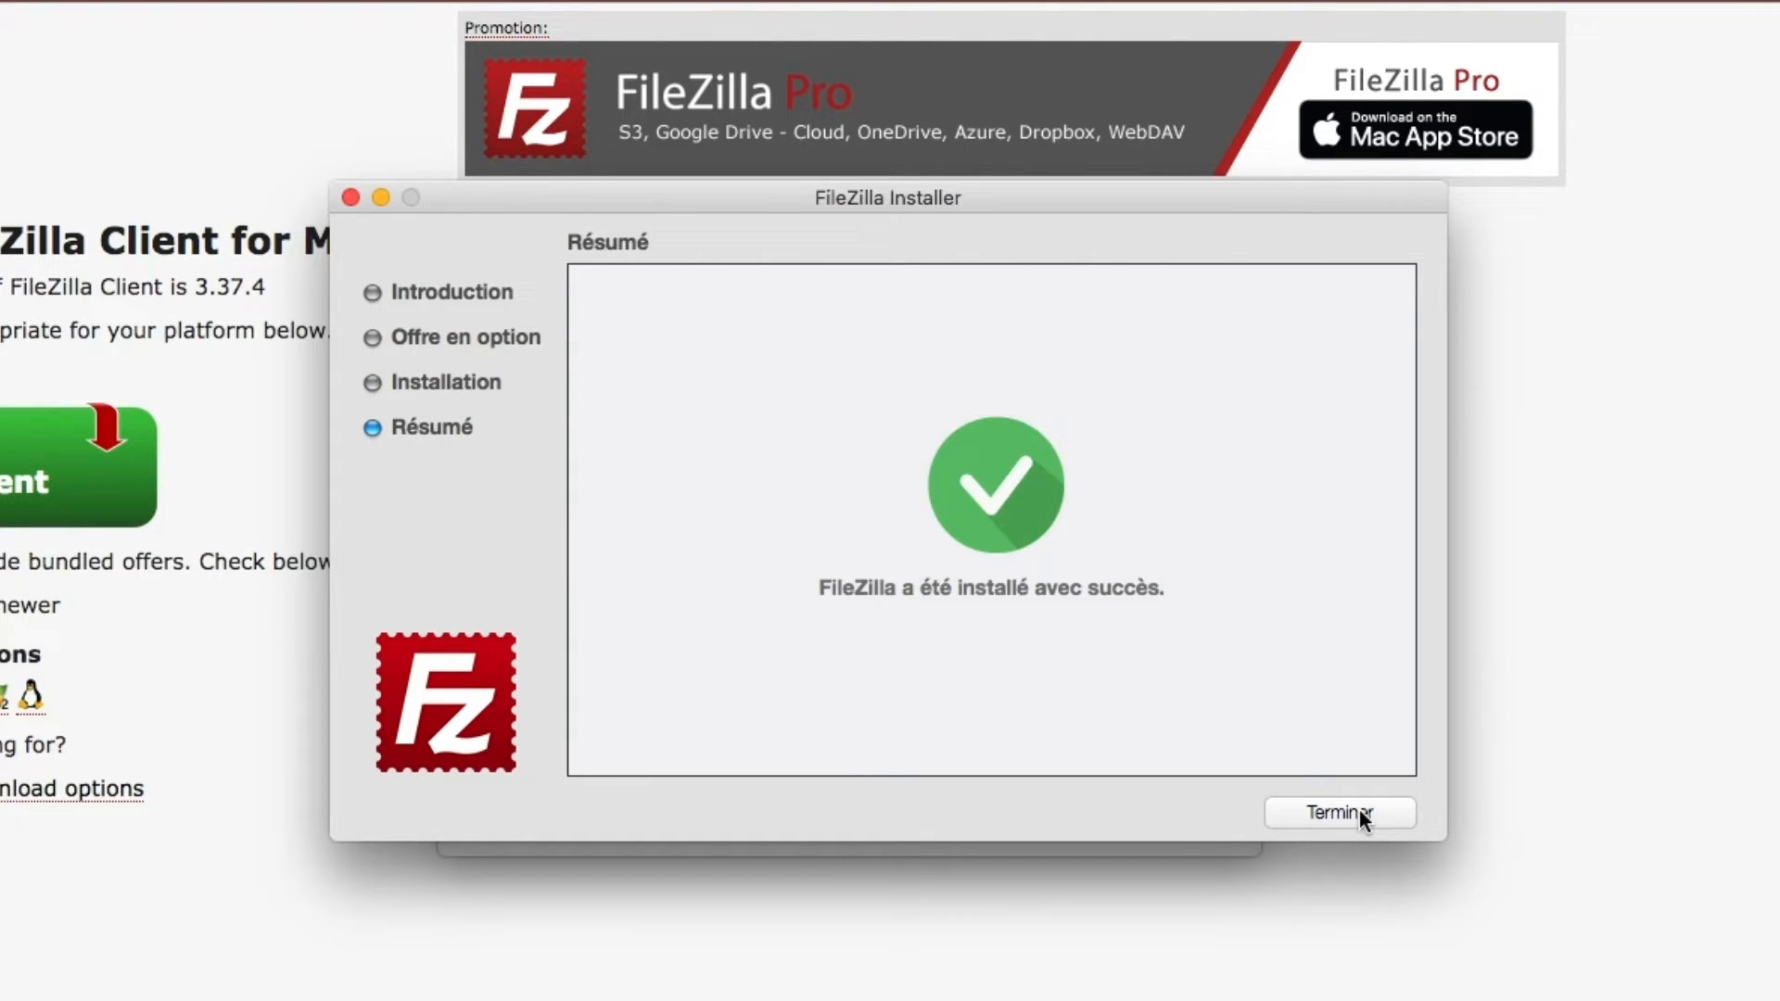
pyautogui.click(1359, 813)
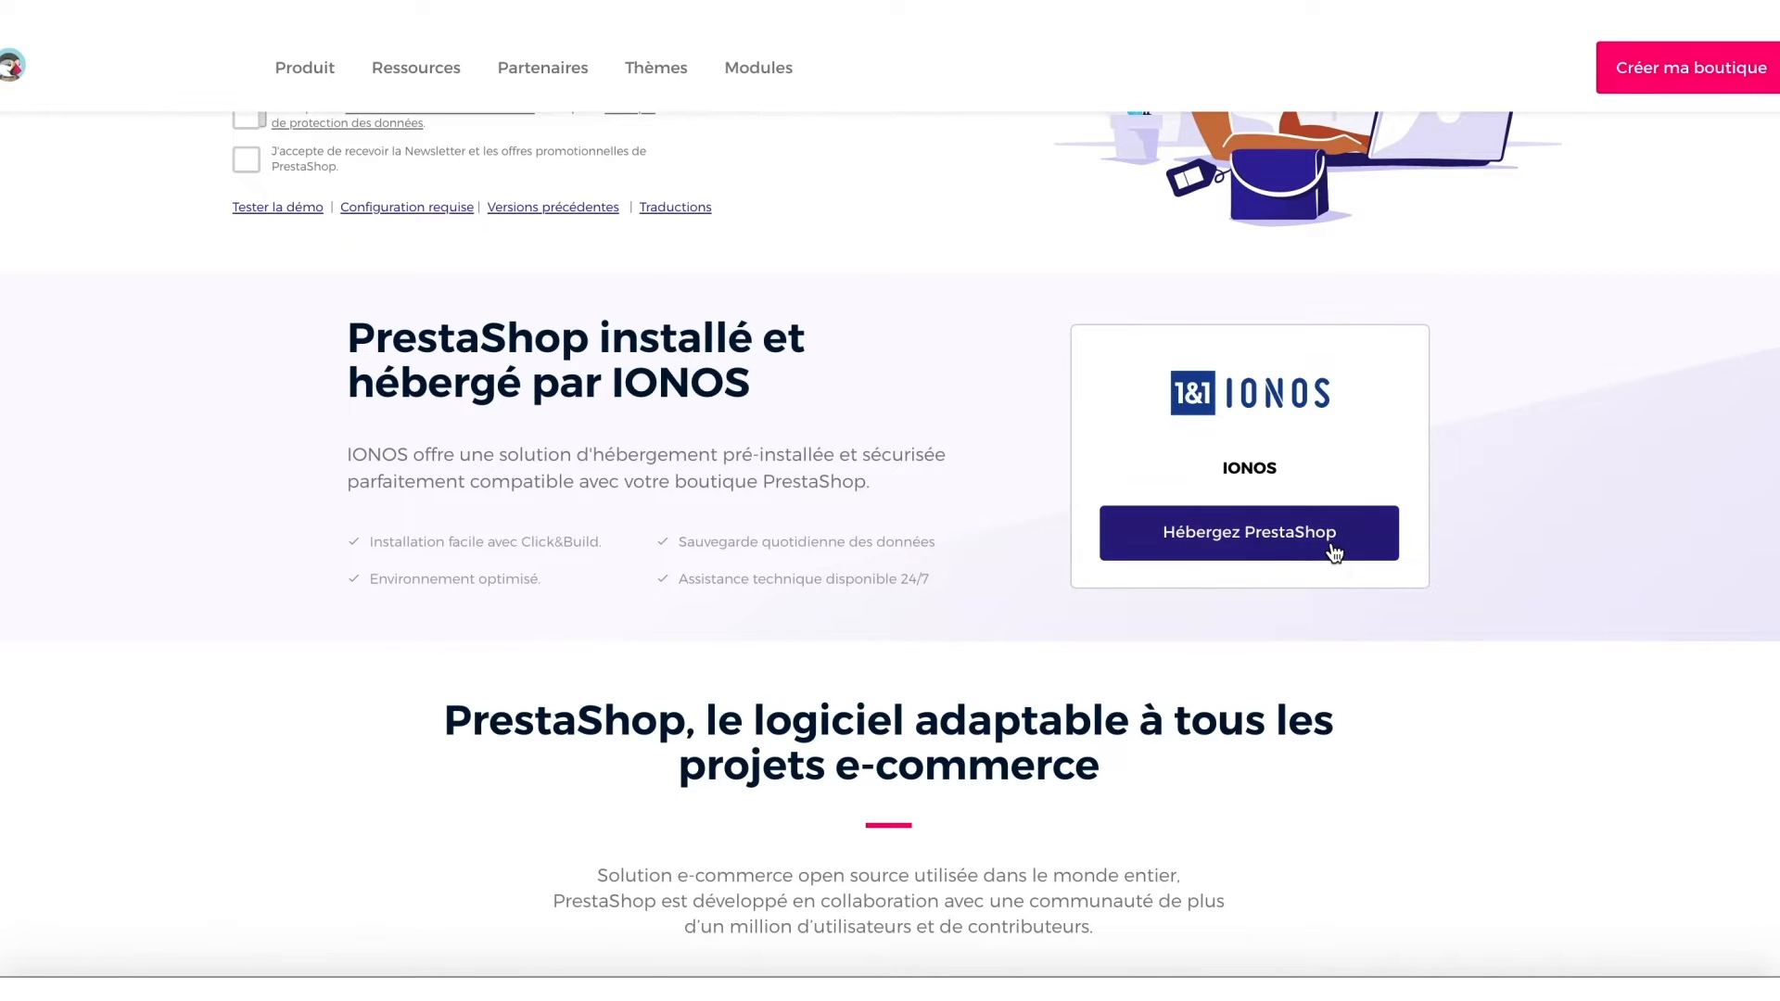
# Follow the PrestaShop site's 'Hébergez PrestaShop' link to the IONOS hosting offer.
pyautogui.click(1333, 547)
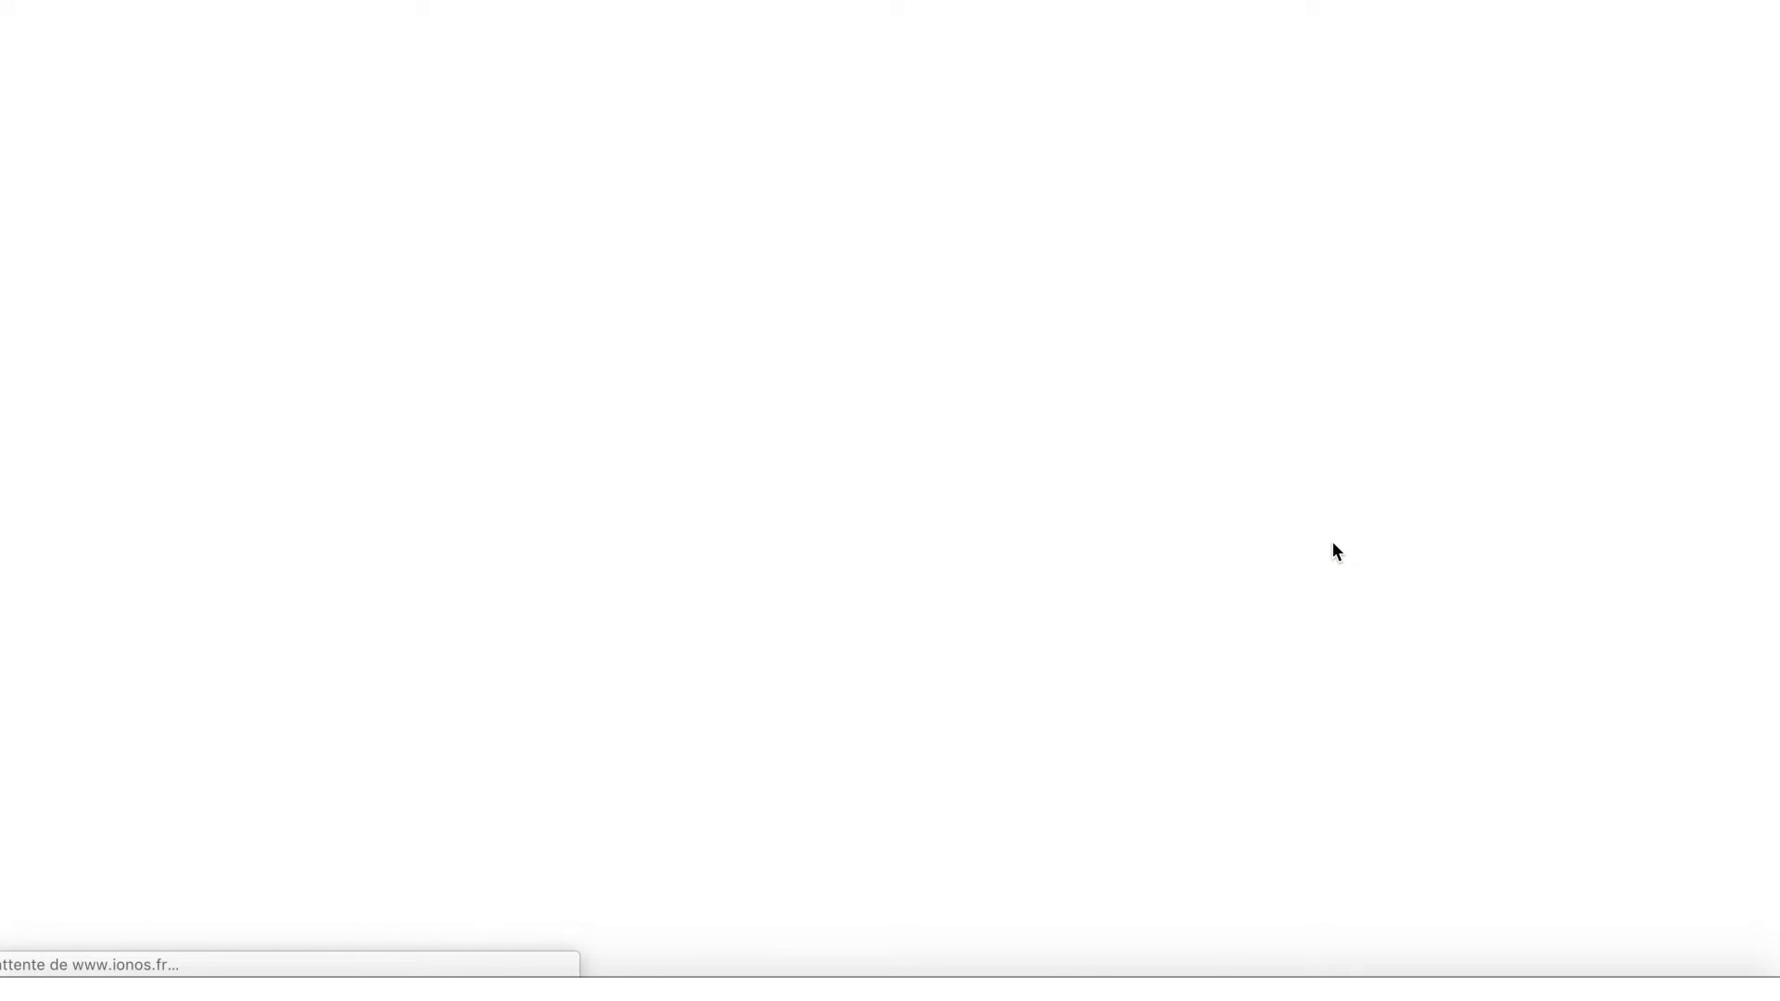
# Choose the IONOS Pro hosting plan.
pyautogui.scroll(-3, 1337, 551)
pyautogui.scroll(-5, 1336, 550)
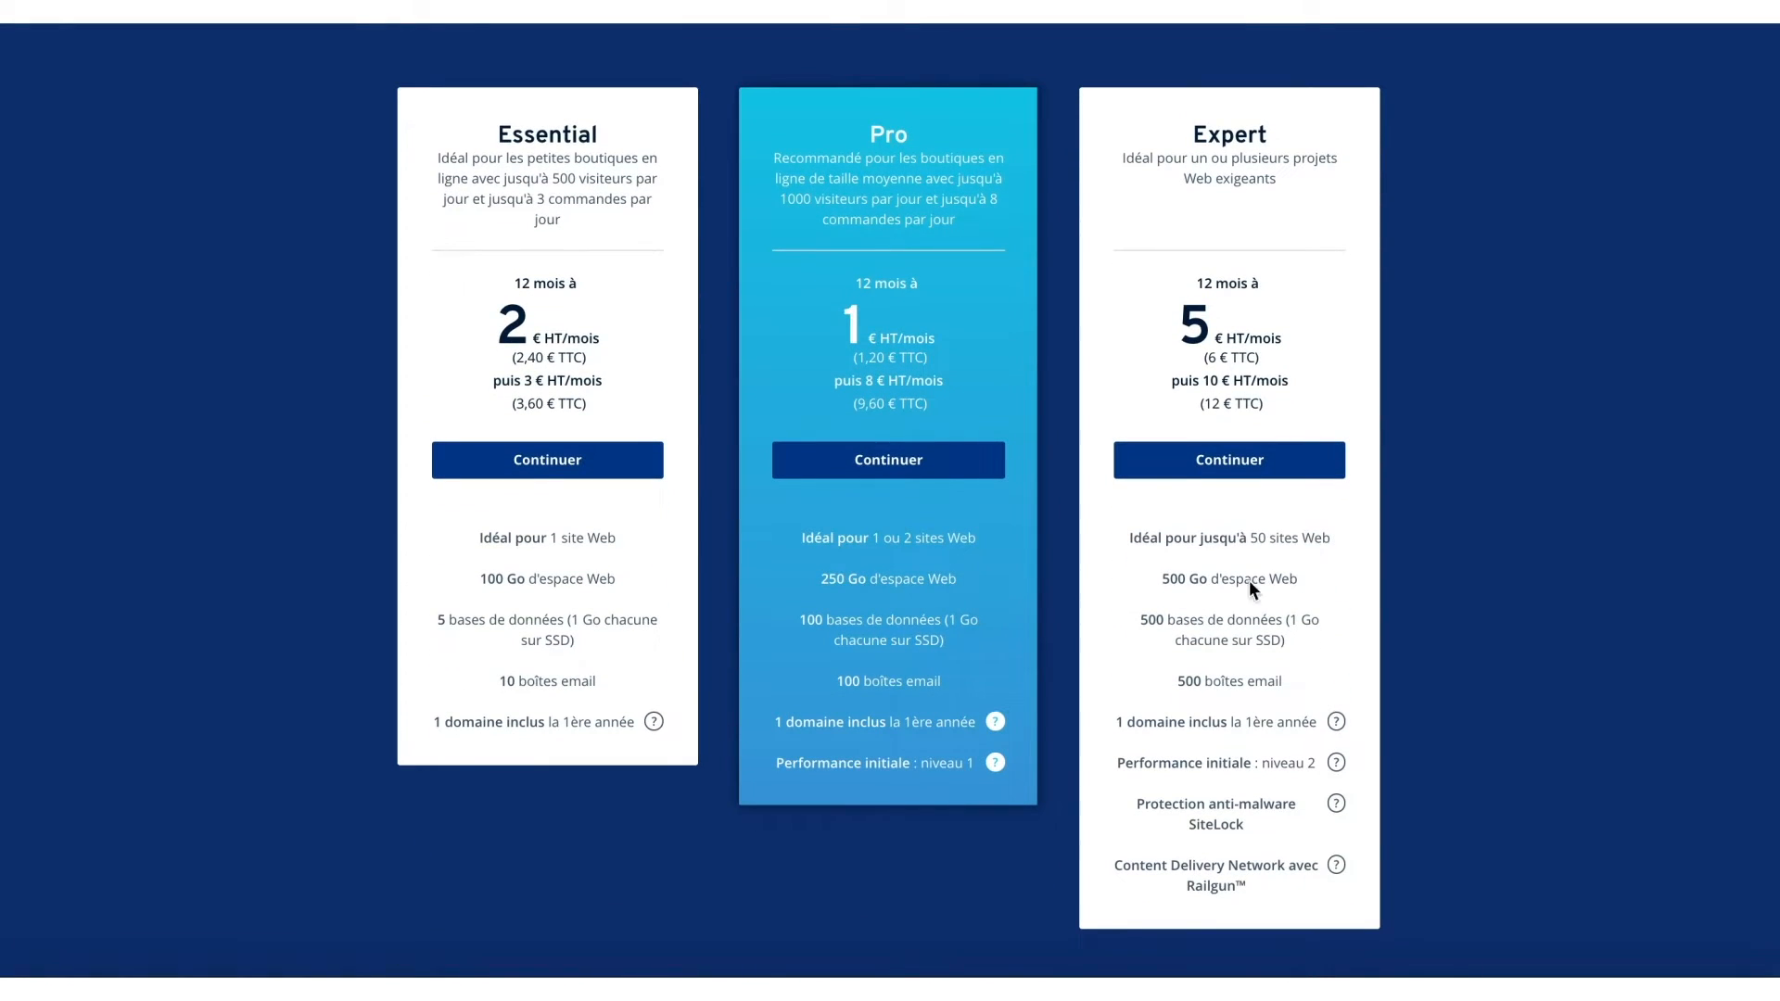
pyautogui.click(961, 476)
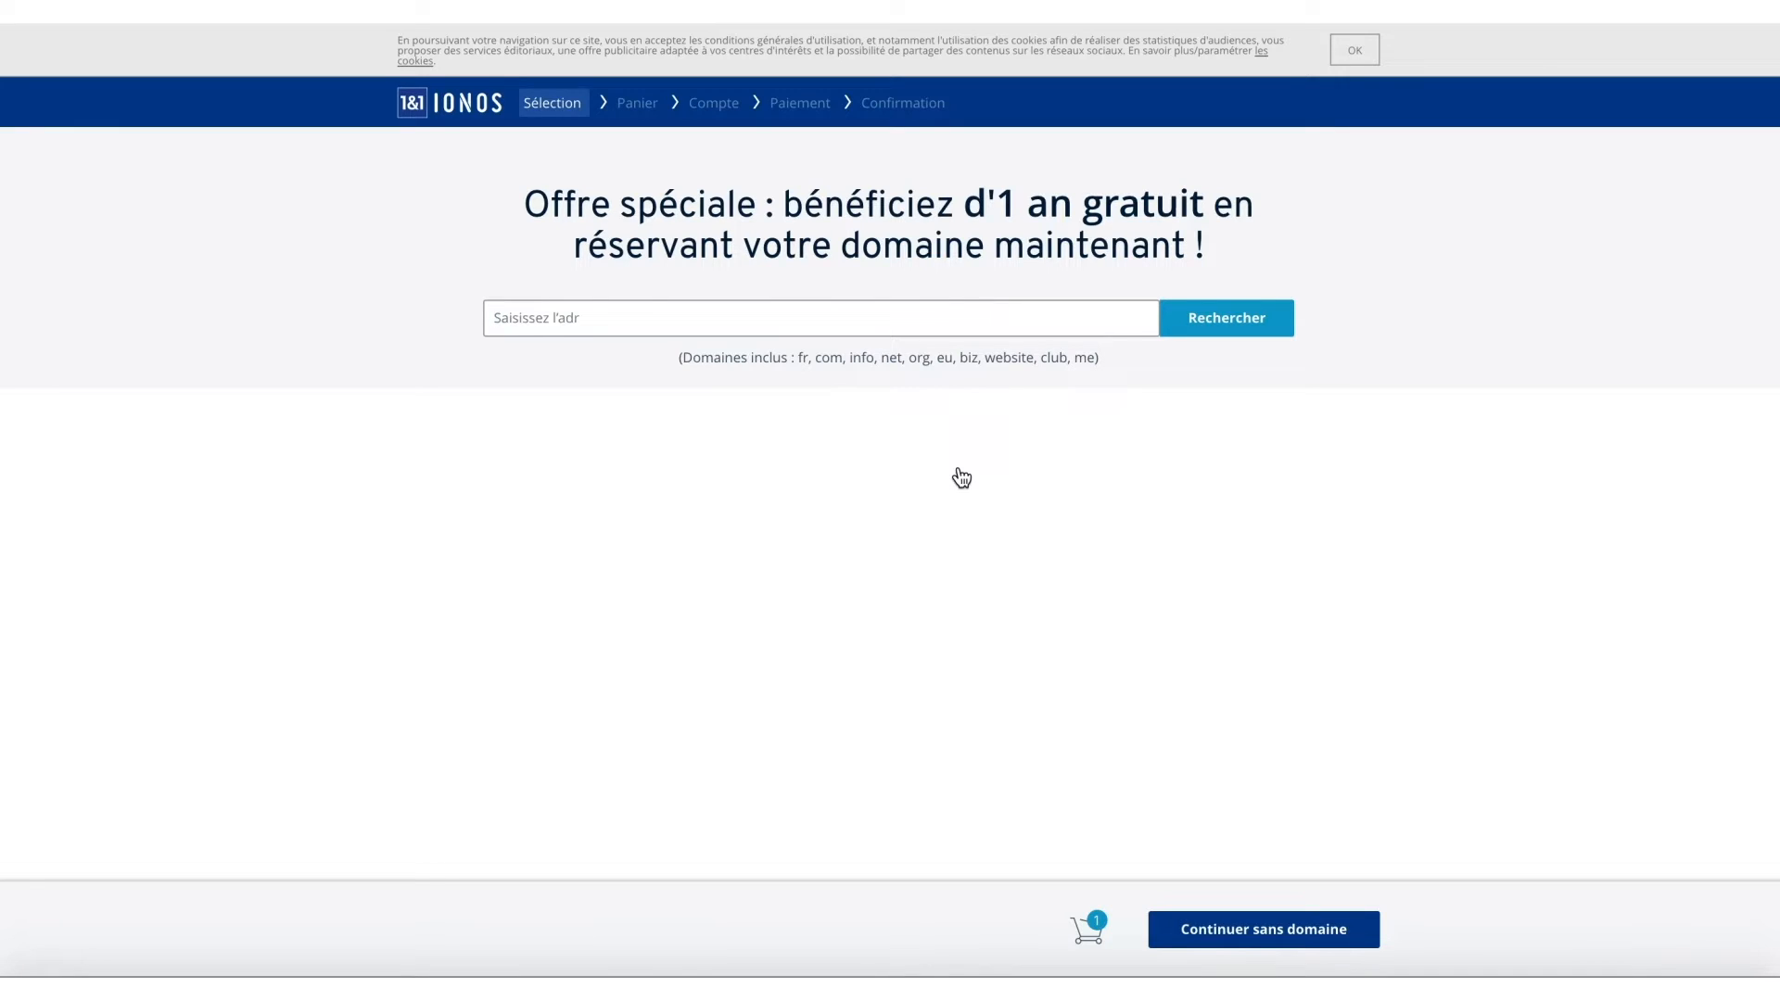
# Add the domain lebeauvelorose.com and skip the extra tools to reach the cart.
pyautogui.click(913, 321)
pyautogui.write('lebeauvelorose')
pyautogui.click(1266, 322)
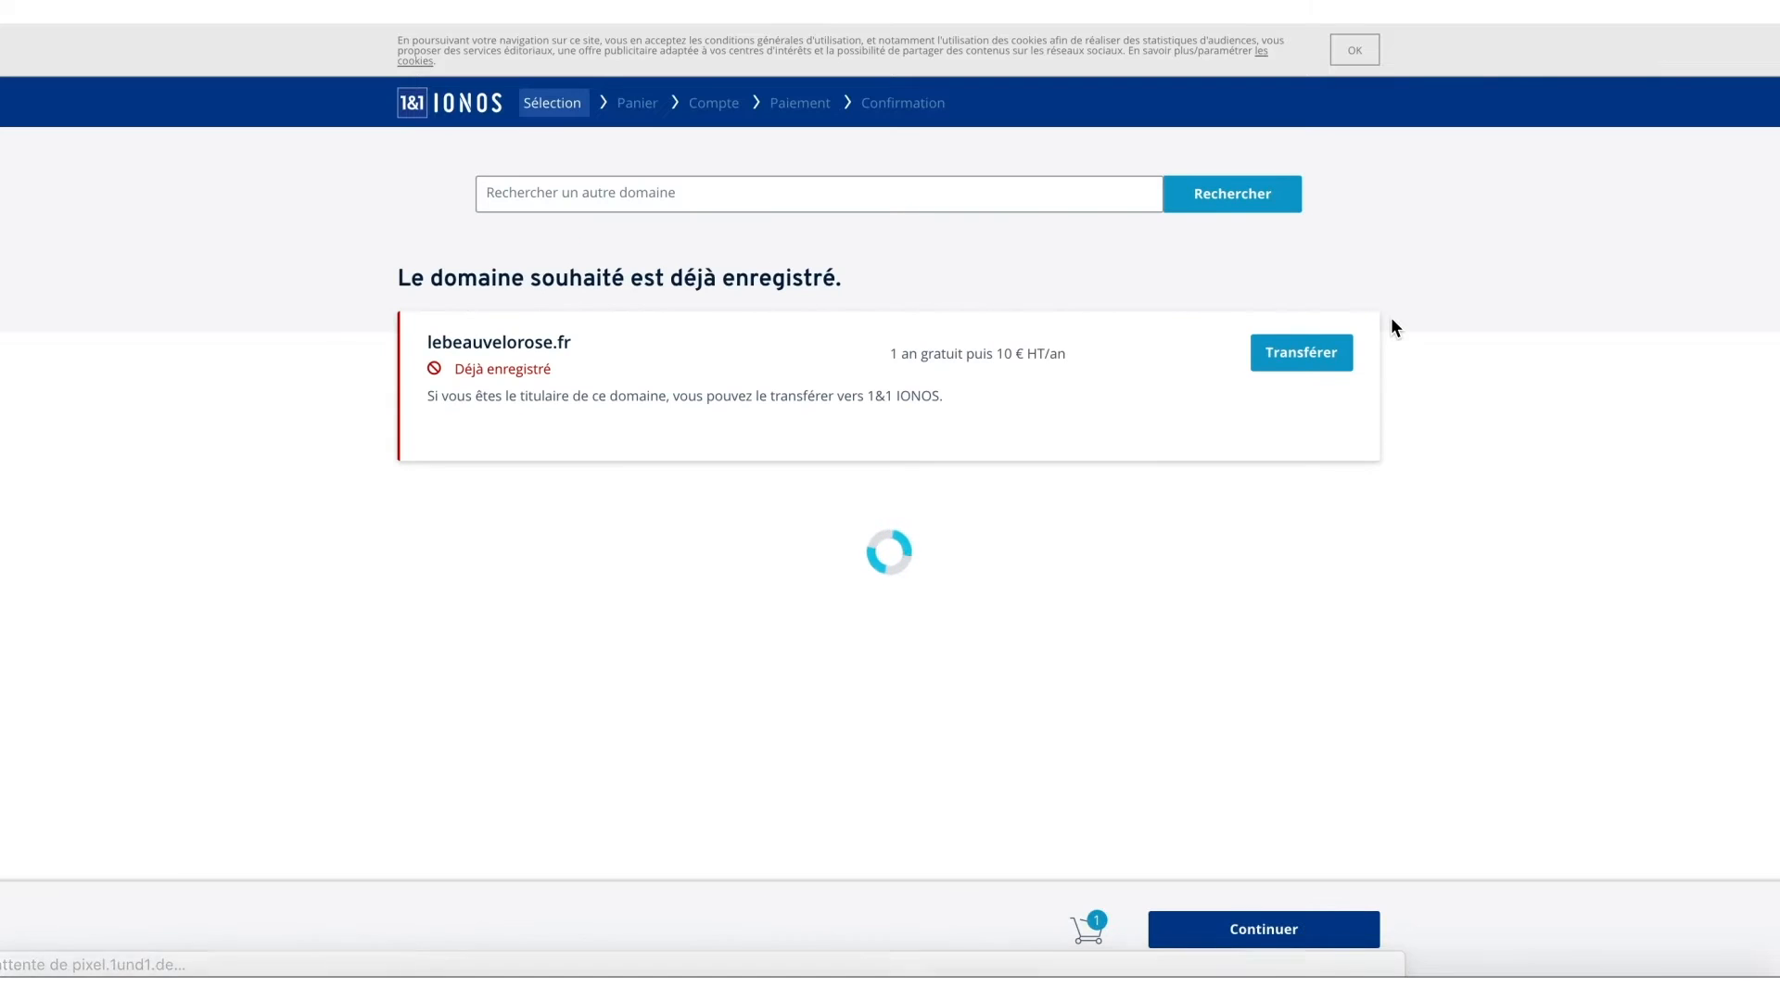
pyautogui.click(559, 194)
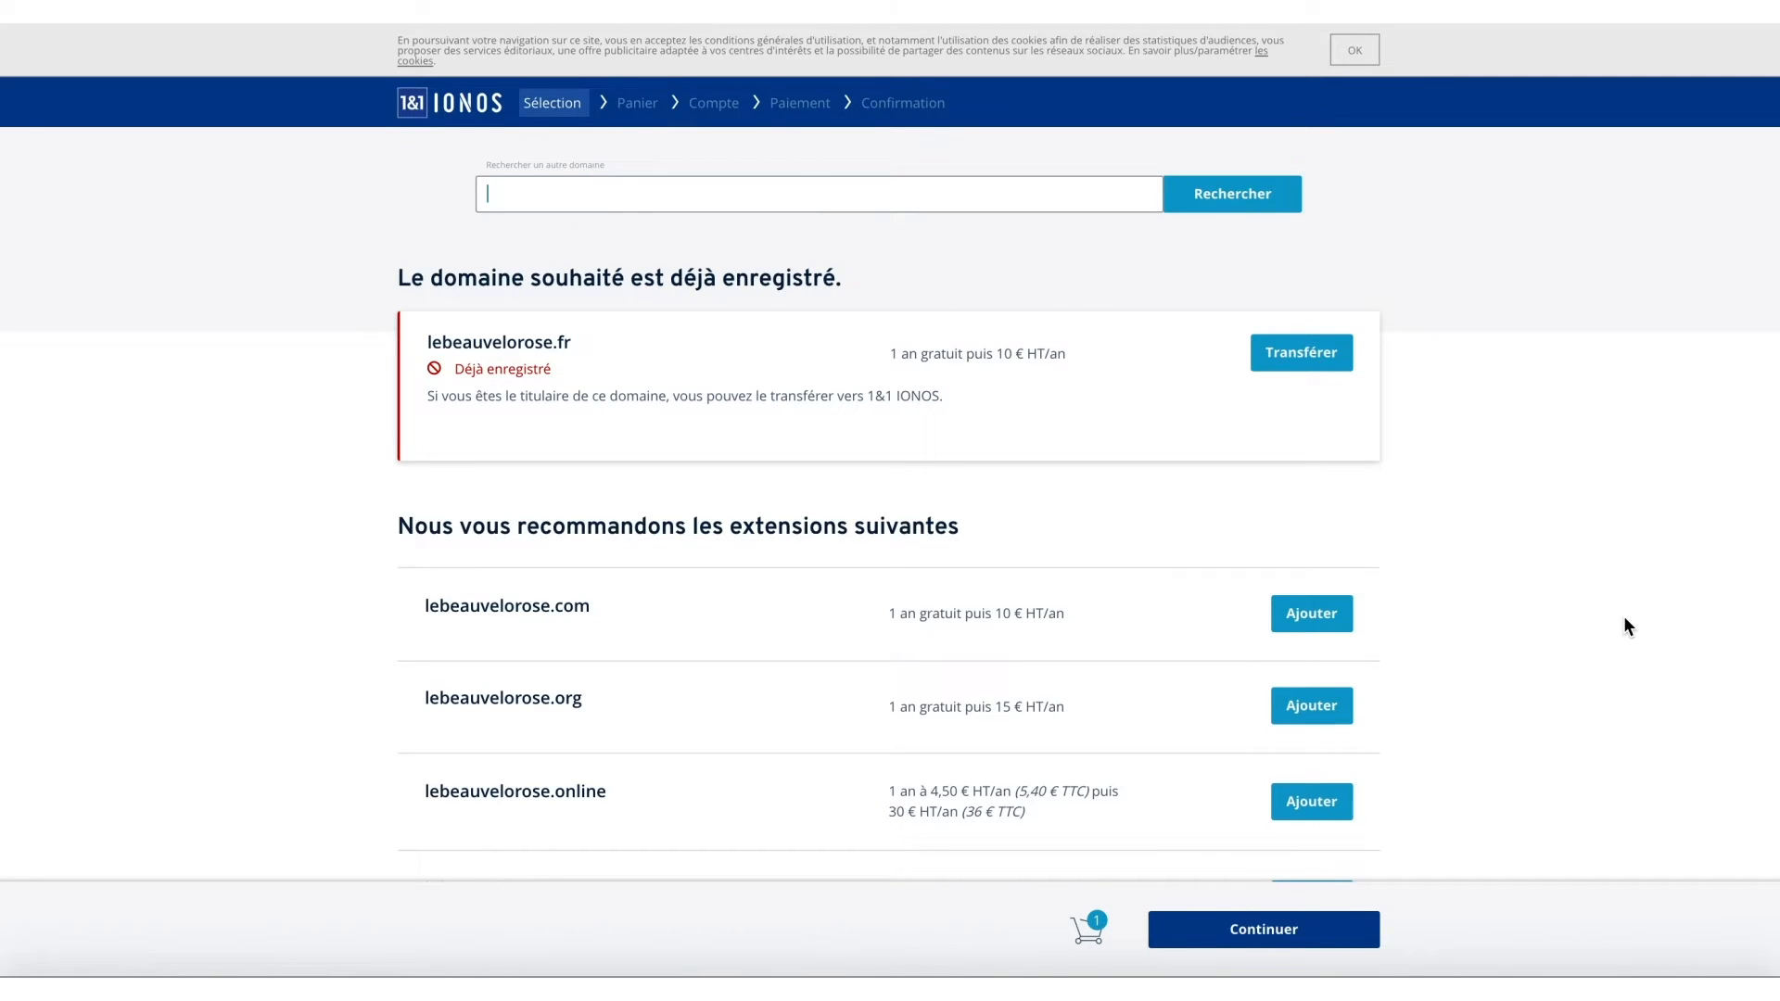
pyautogui.scroll(-2, 1624, 618)
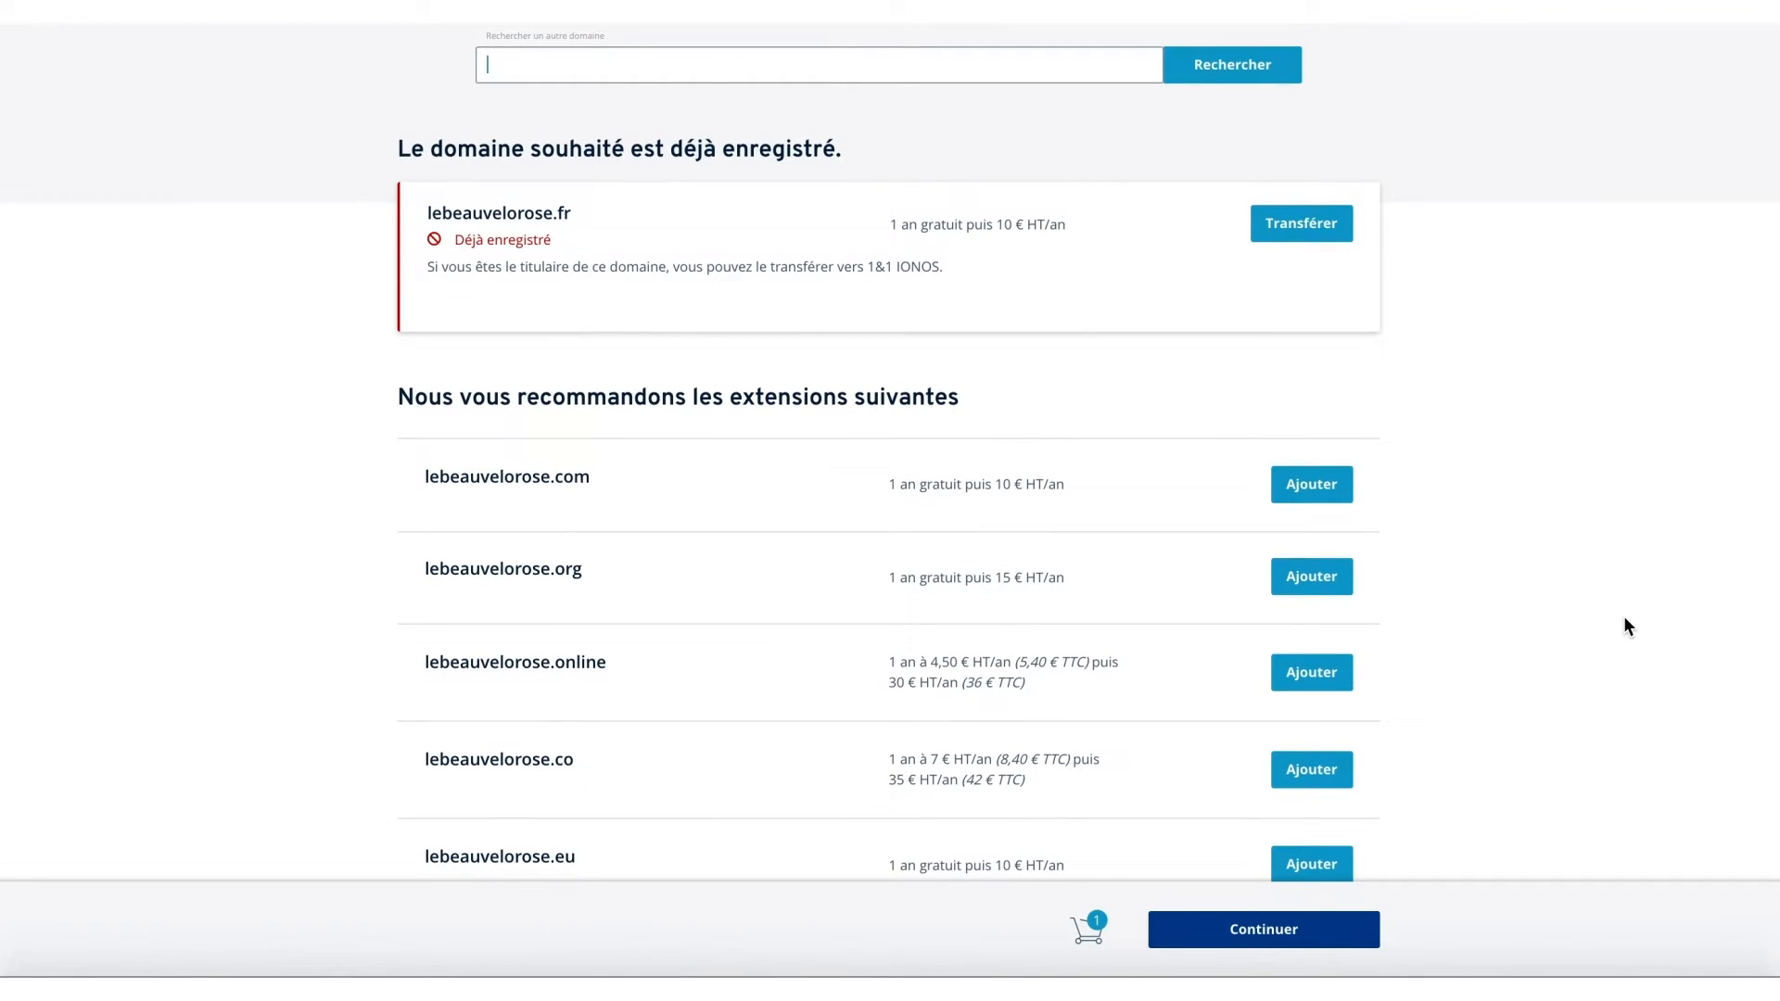
pyautogui.click(1313, 498)
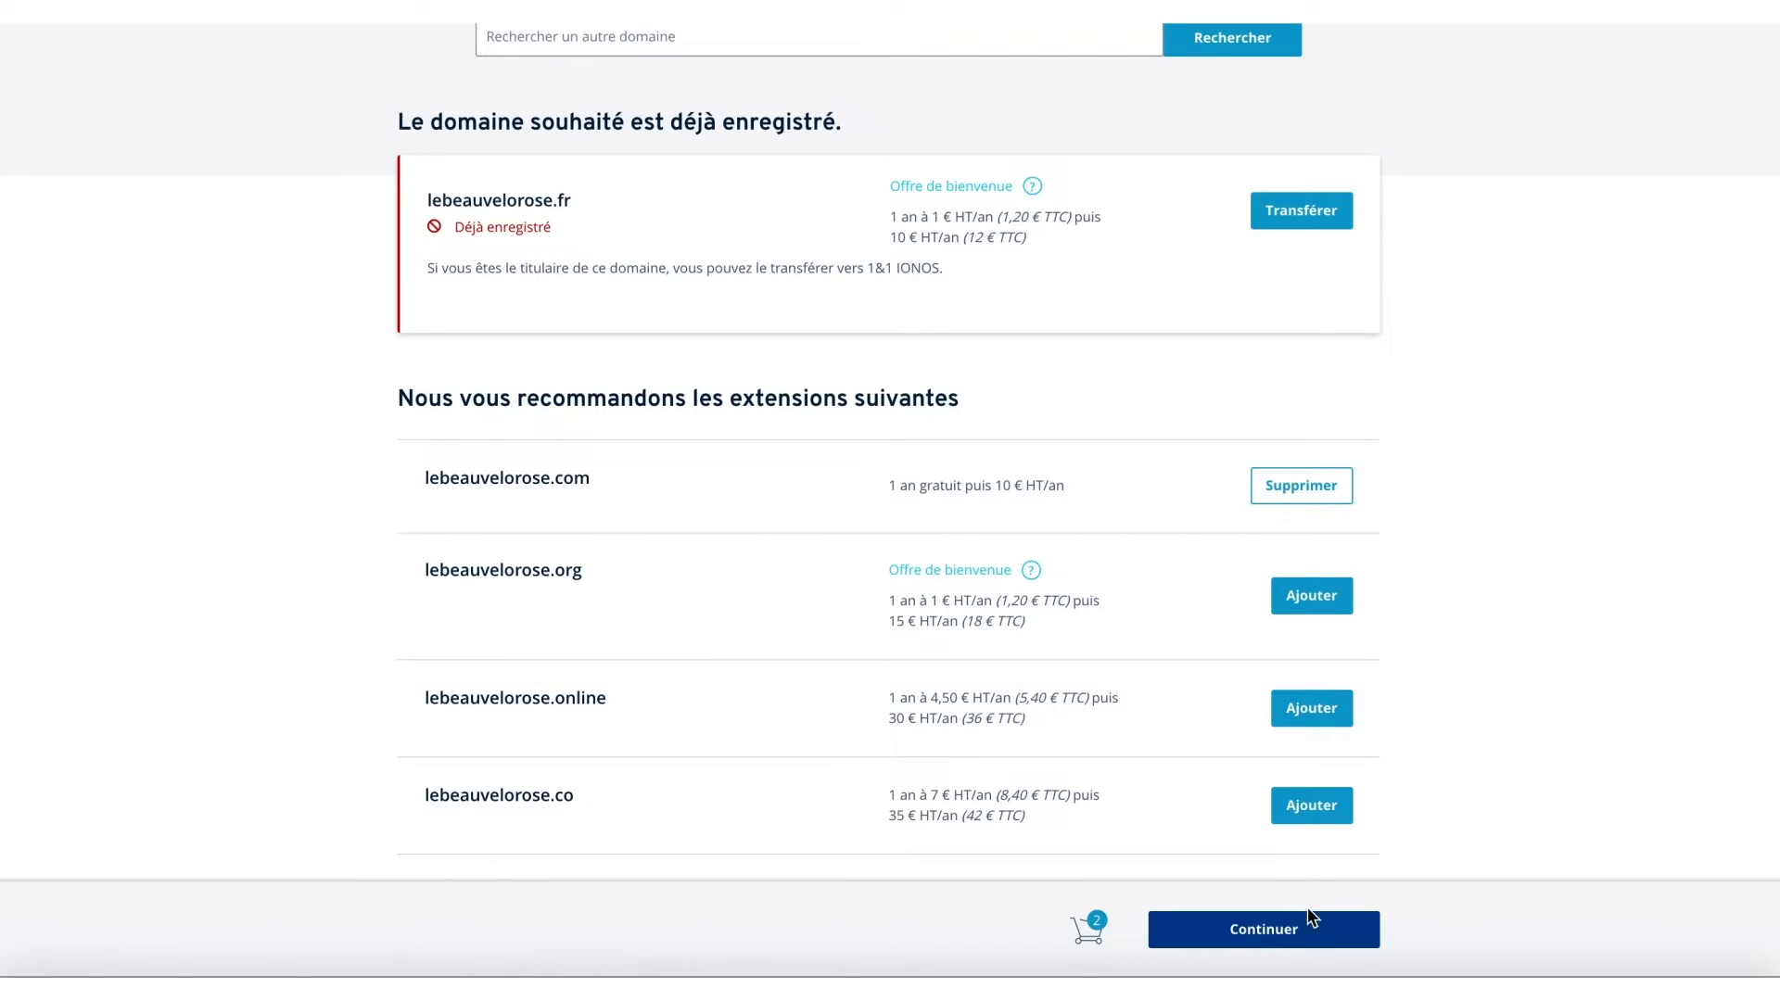
pyautogui.click(1263, 942)
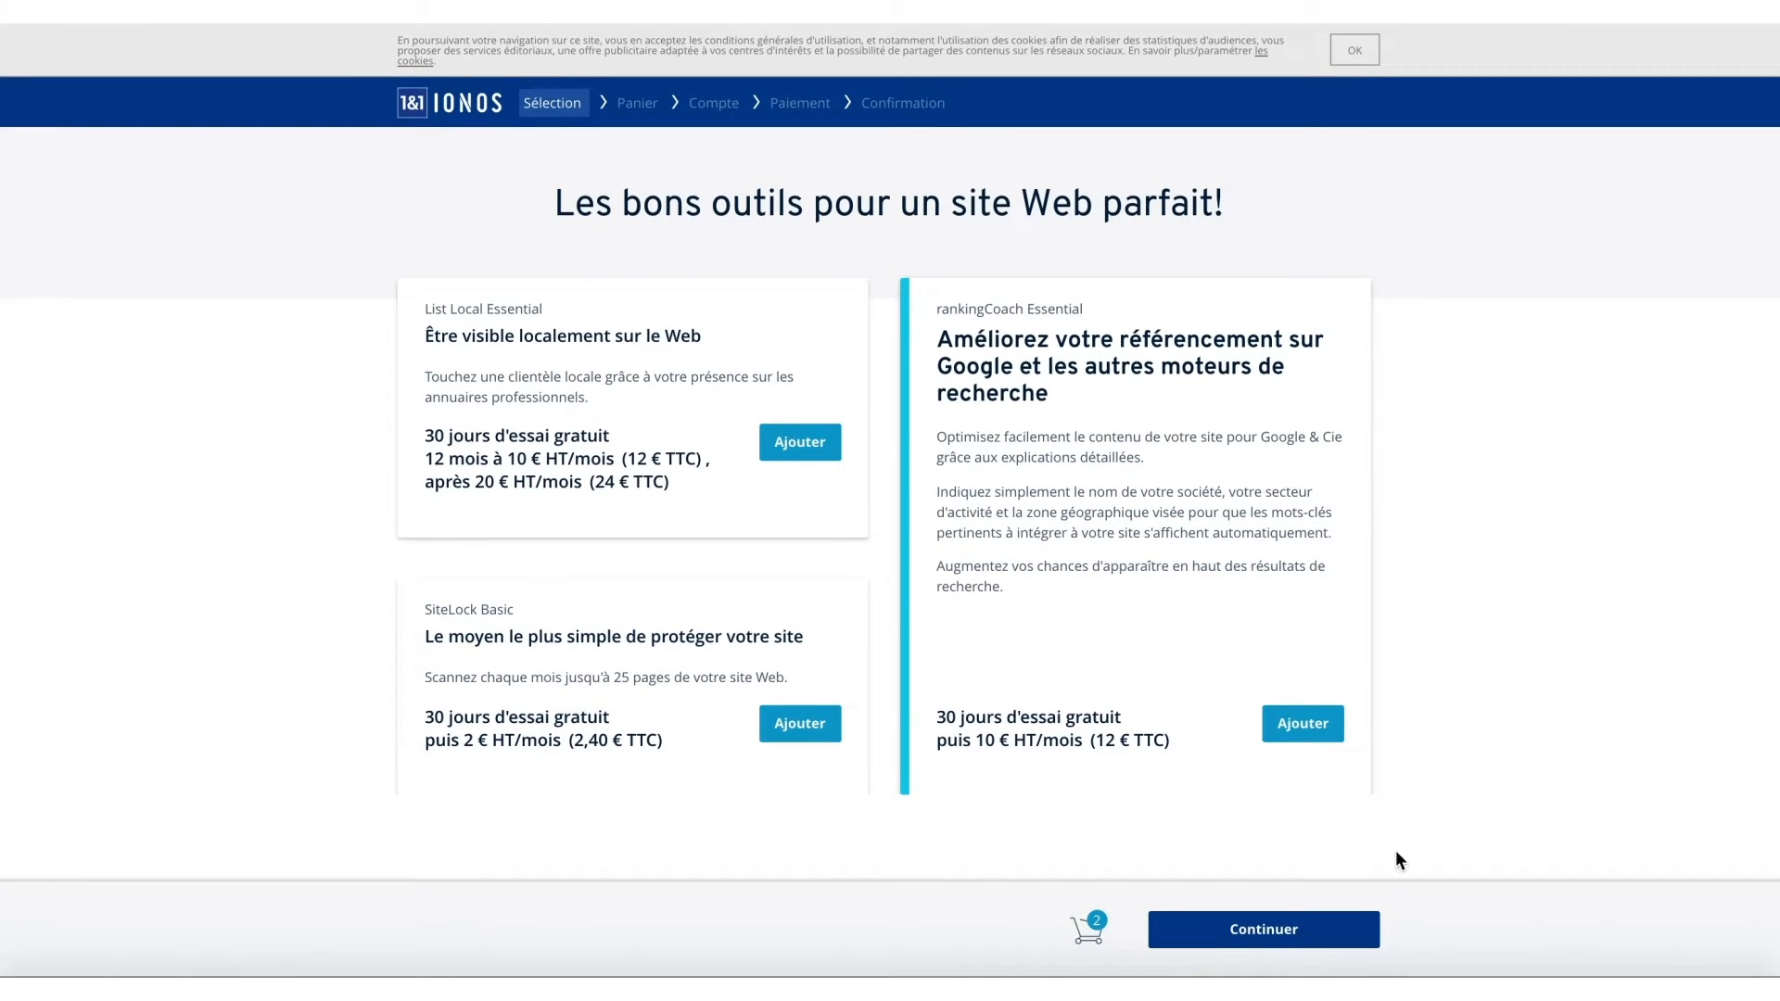
pyautogui.click(1338, 937)
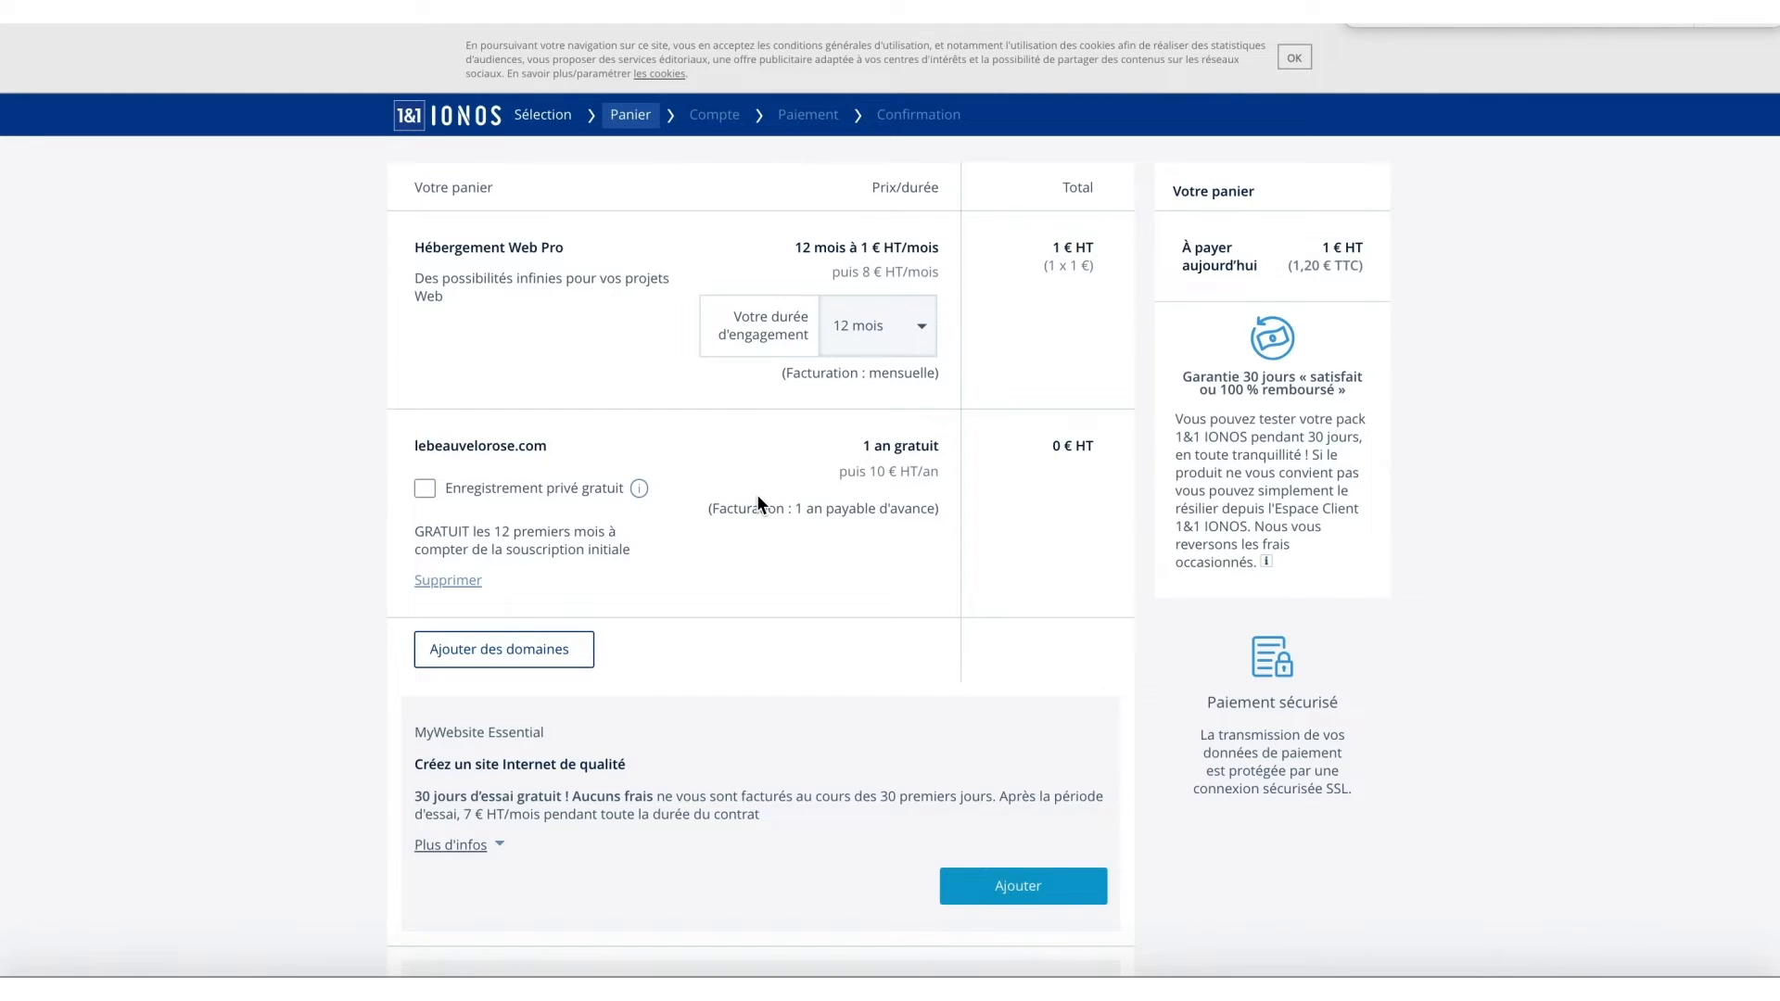
# Proceed from the cart and start creating a new IONOS customer account.
pyautogui.scroll(-3, 757, 494)
pyautogui.scroll(-2, 756, 501)
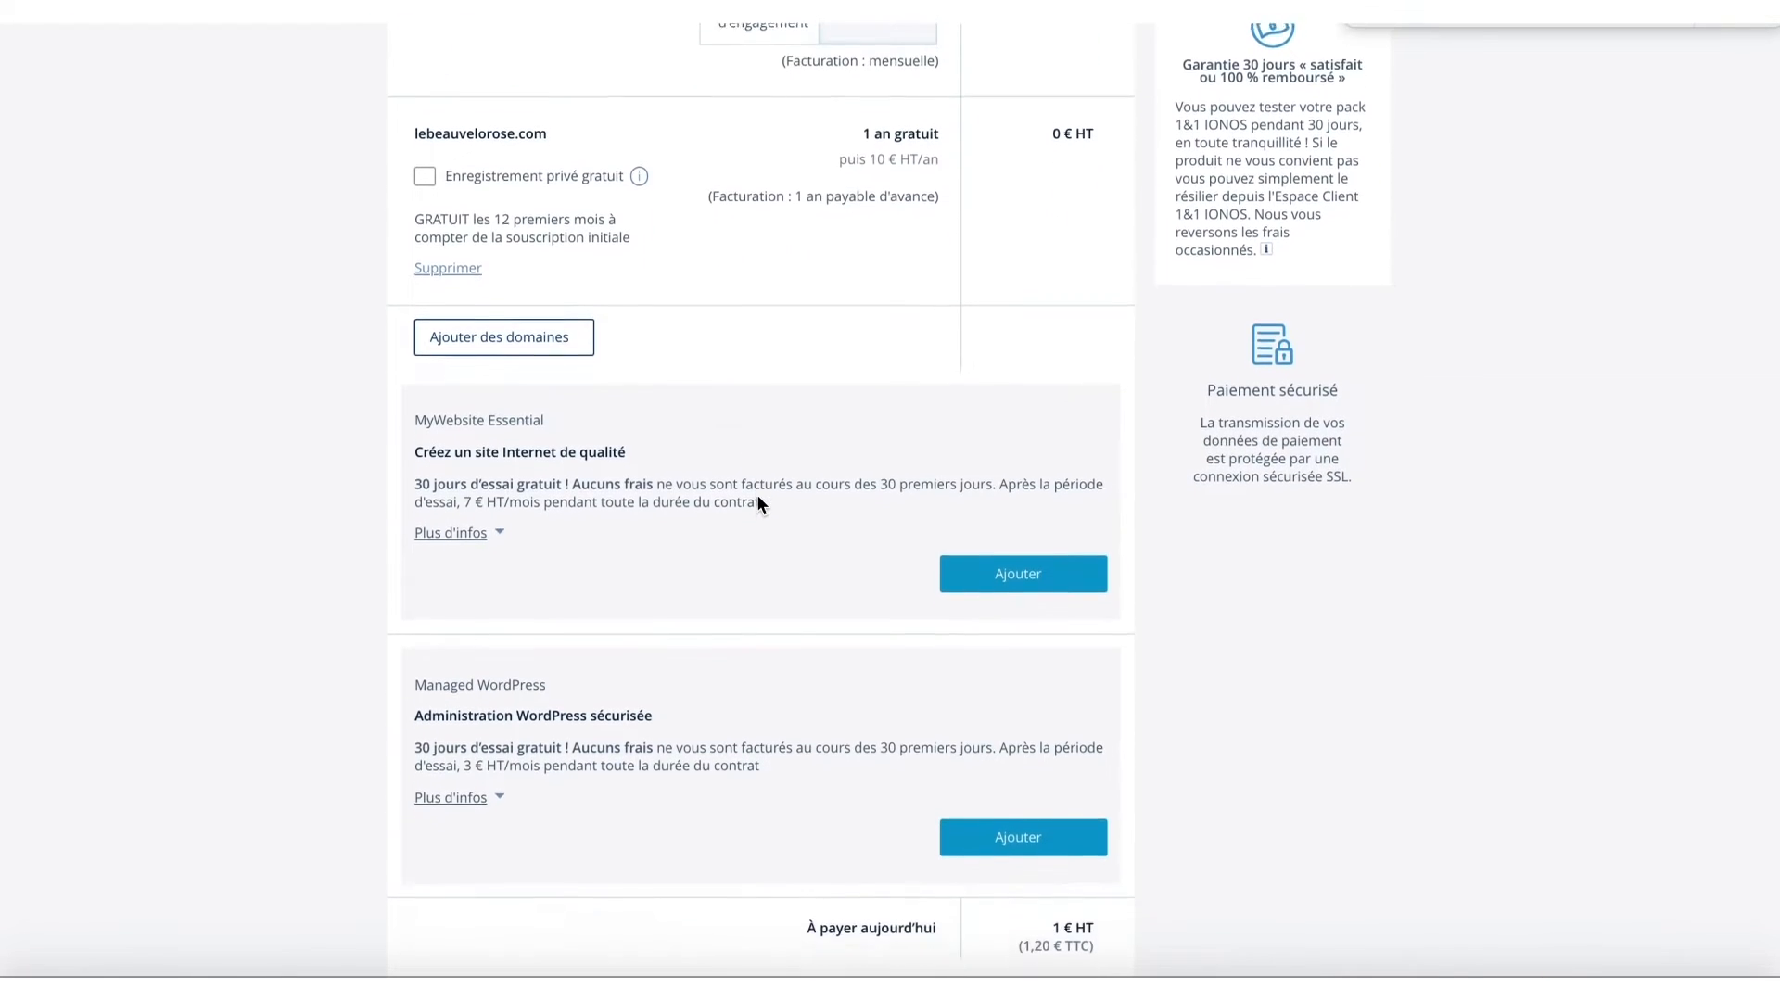
pyautogui.scroll(-2, 758, 504)
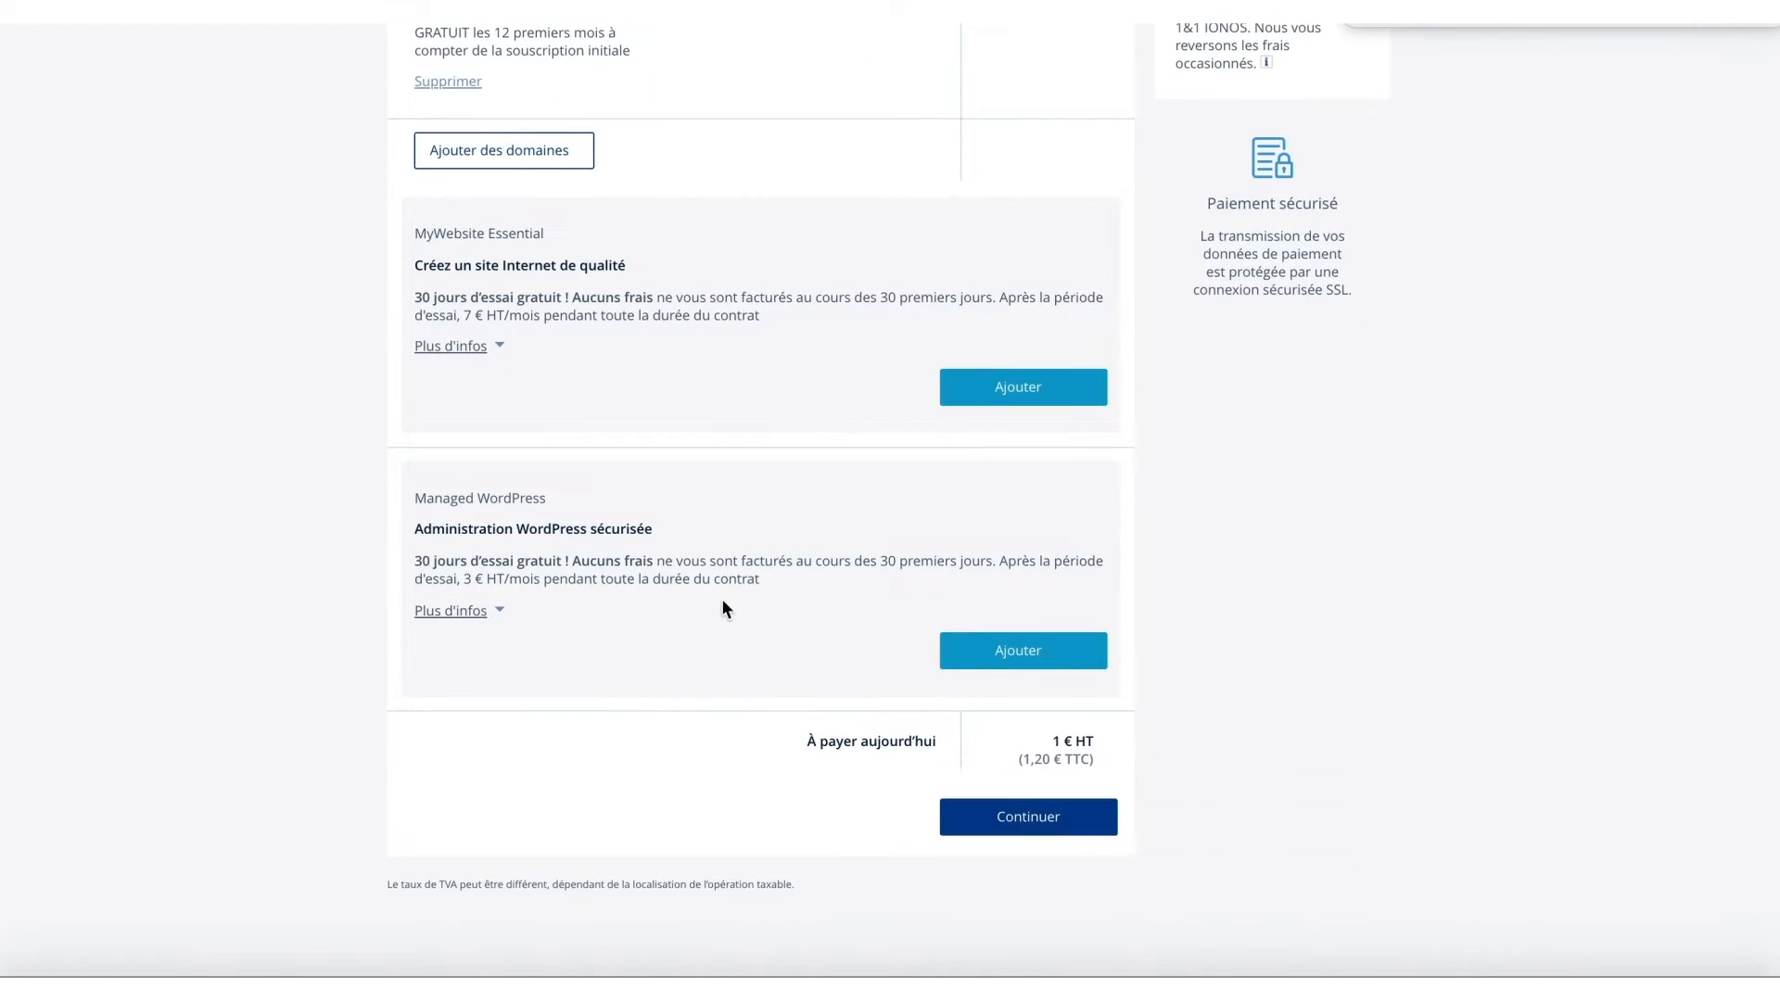
pyautogui.click(1073, 825)
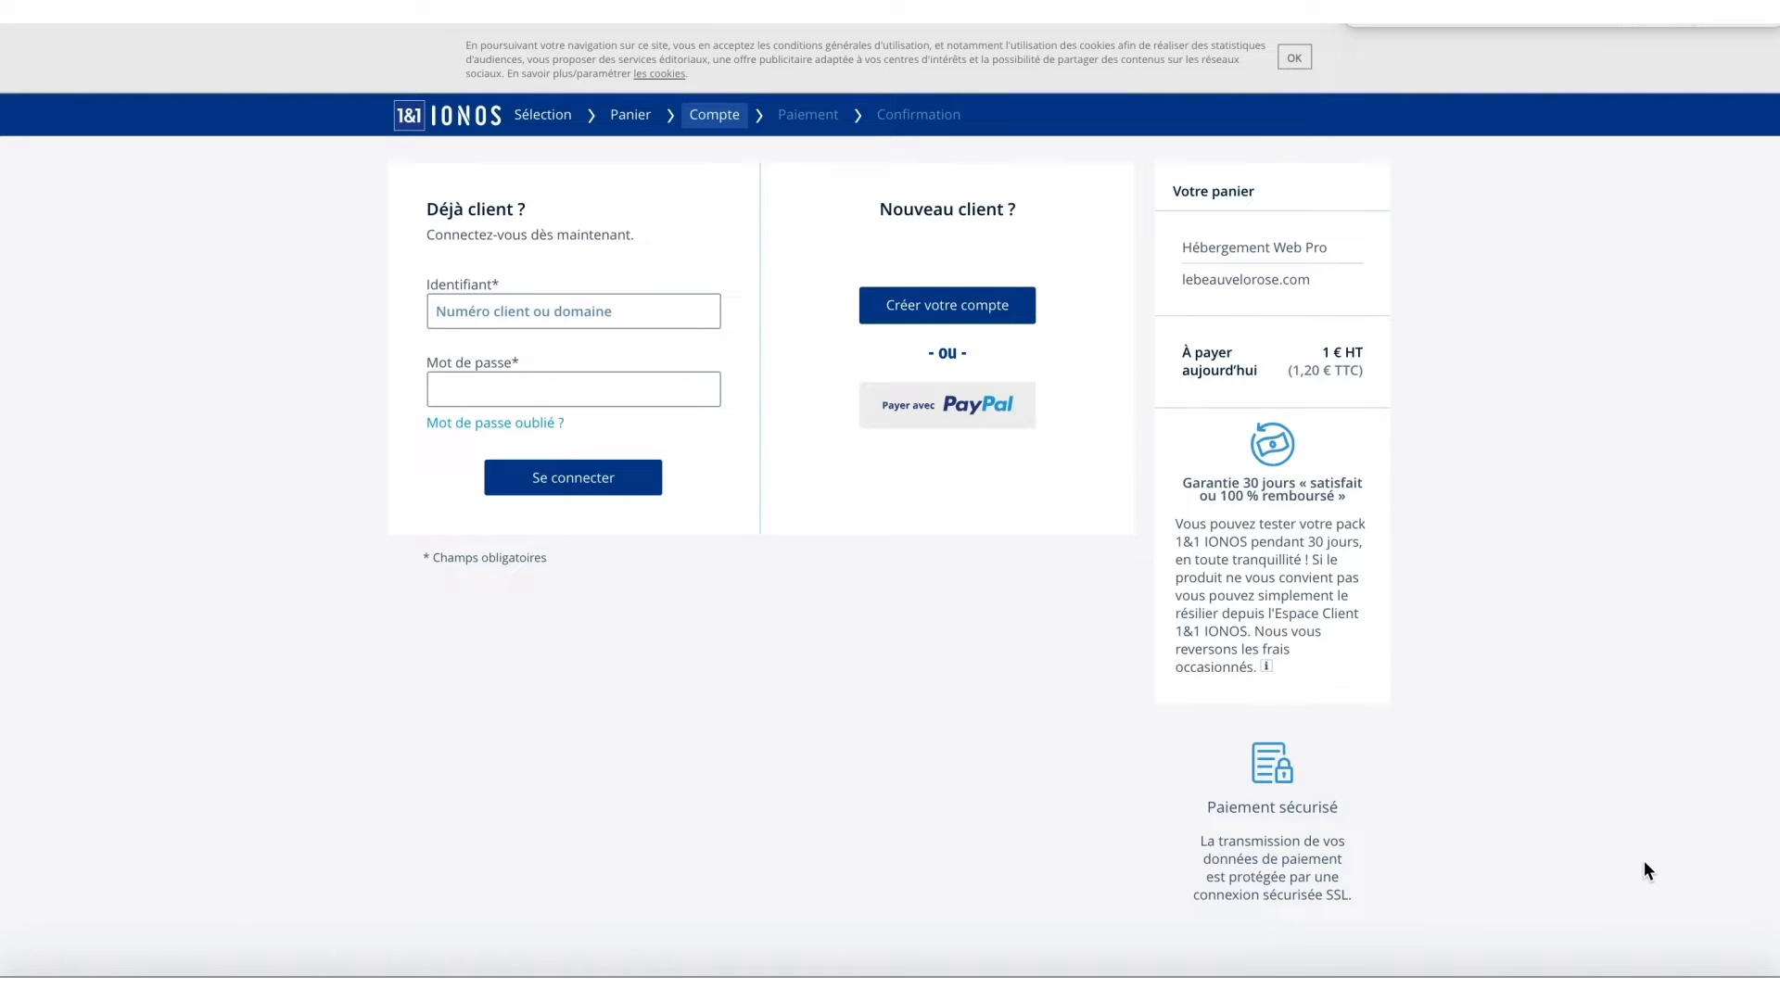
pyautogui.click(976, 327)
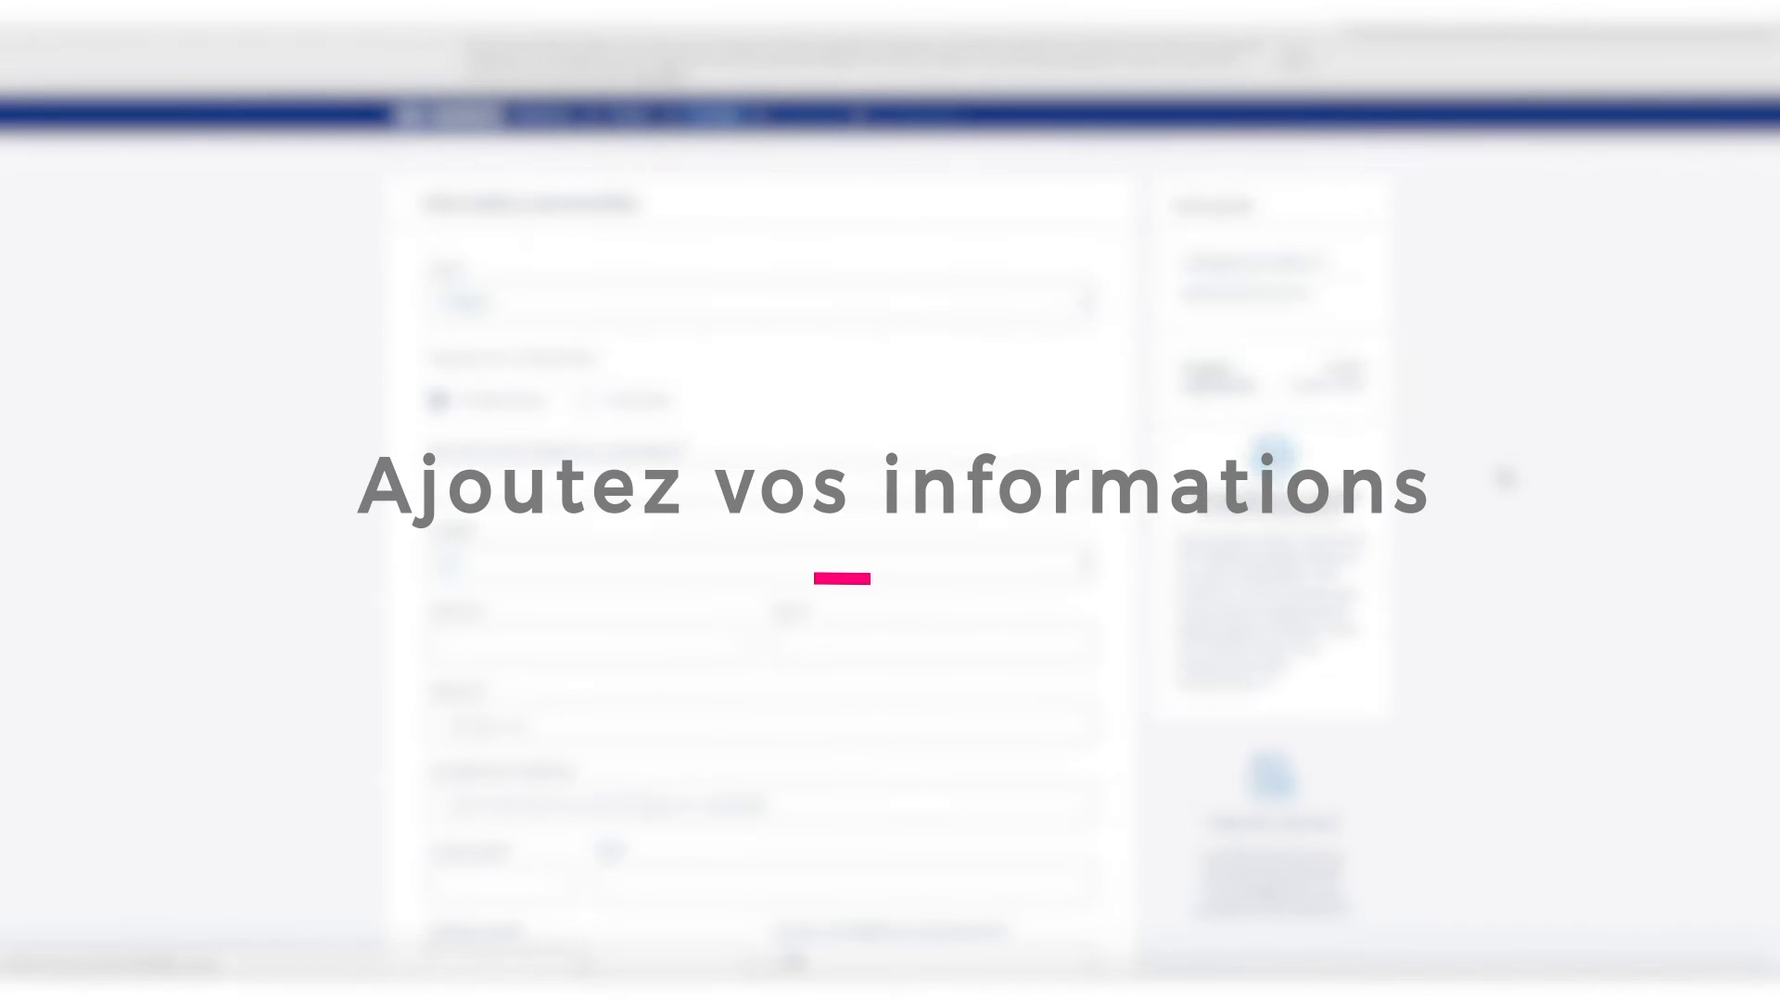
# Continue through the remaining checkout steps to place the Pro hosting order.
pyautogui.scroll(-5, 1519, 478)
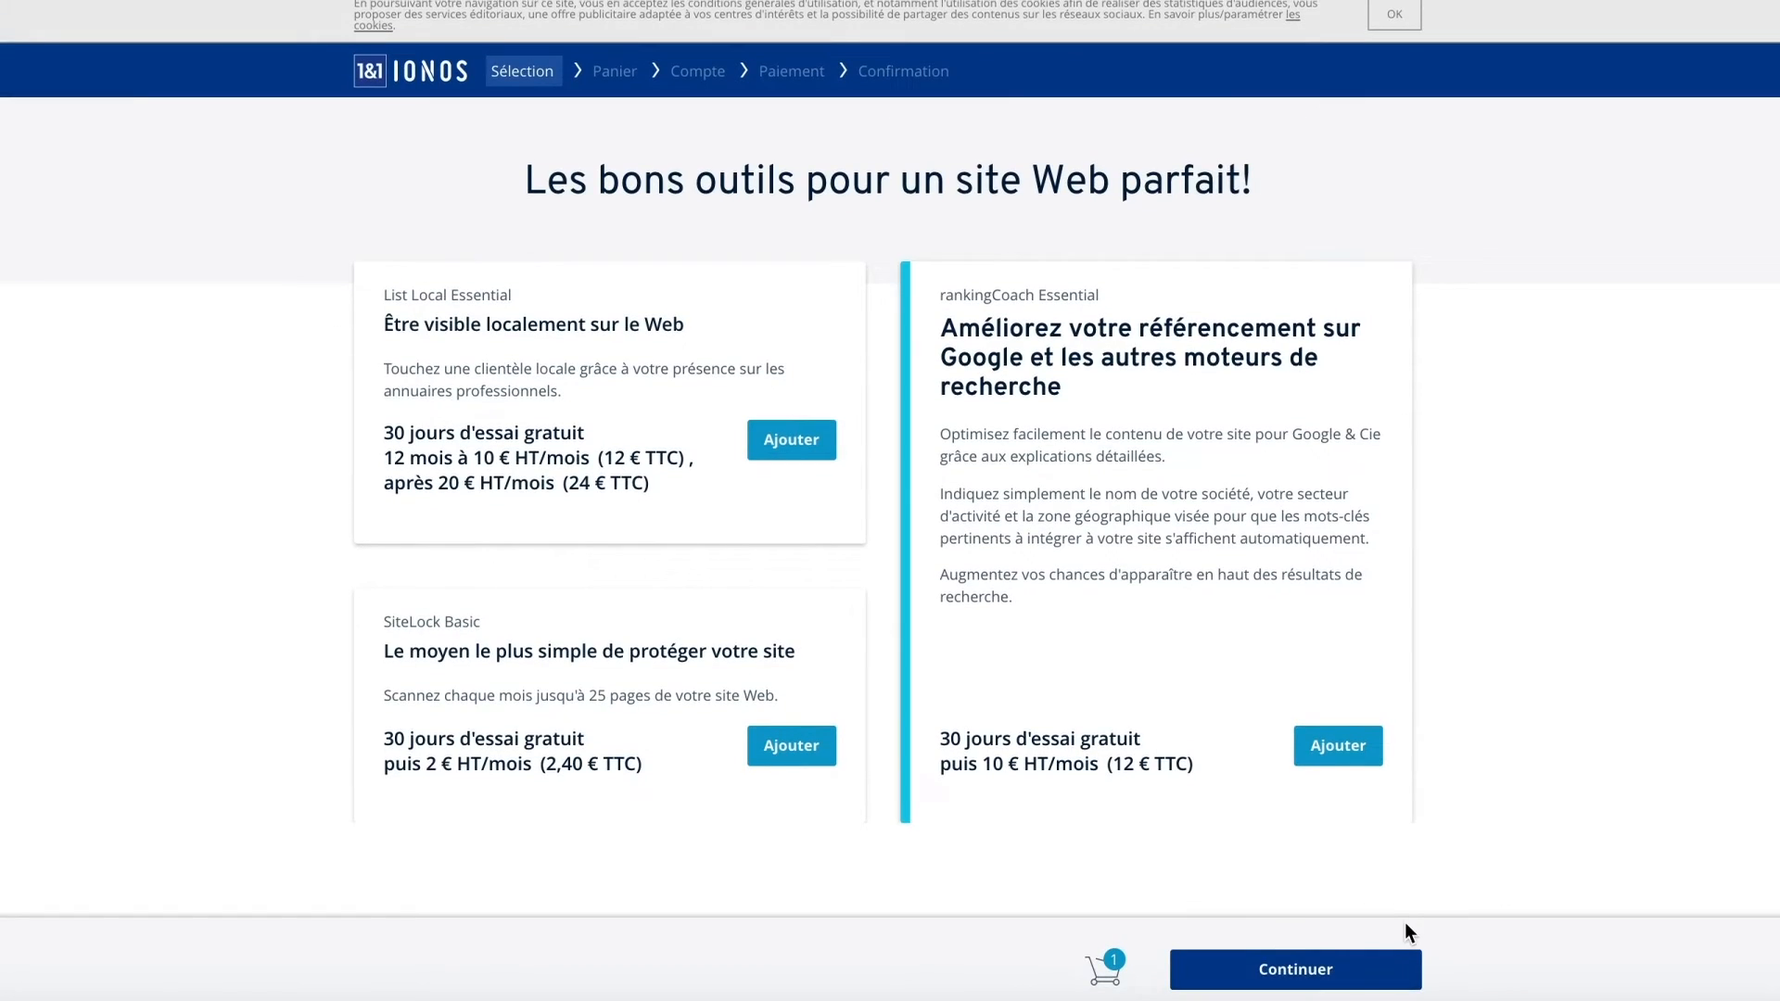
pyautogui.click(1301, 973)
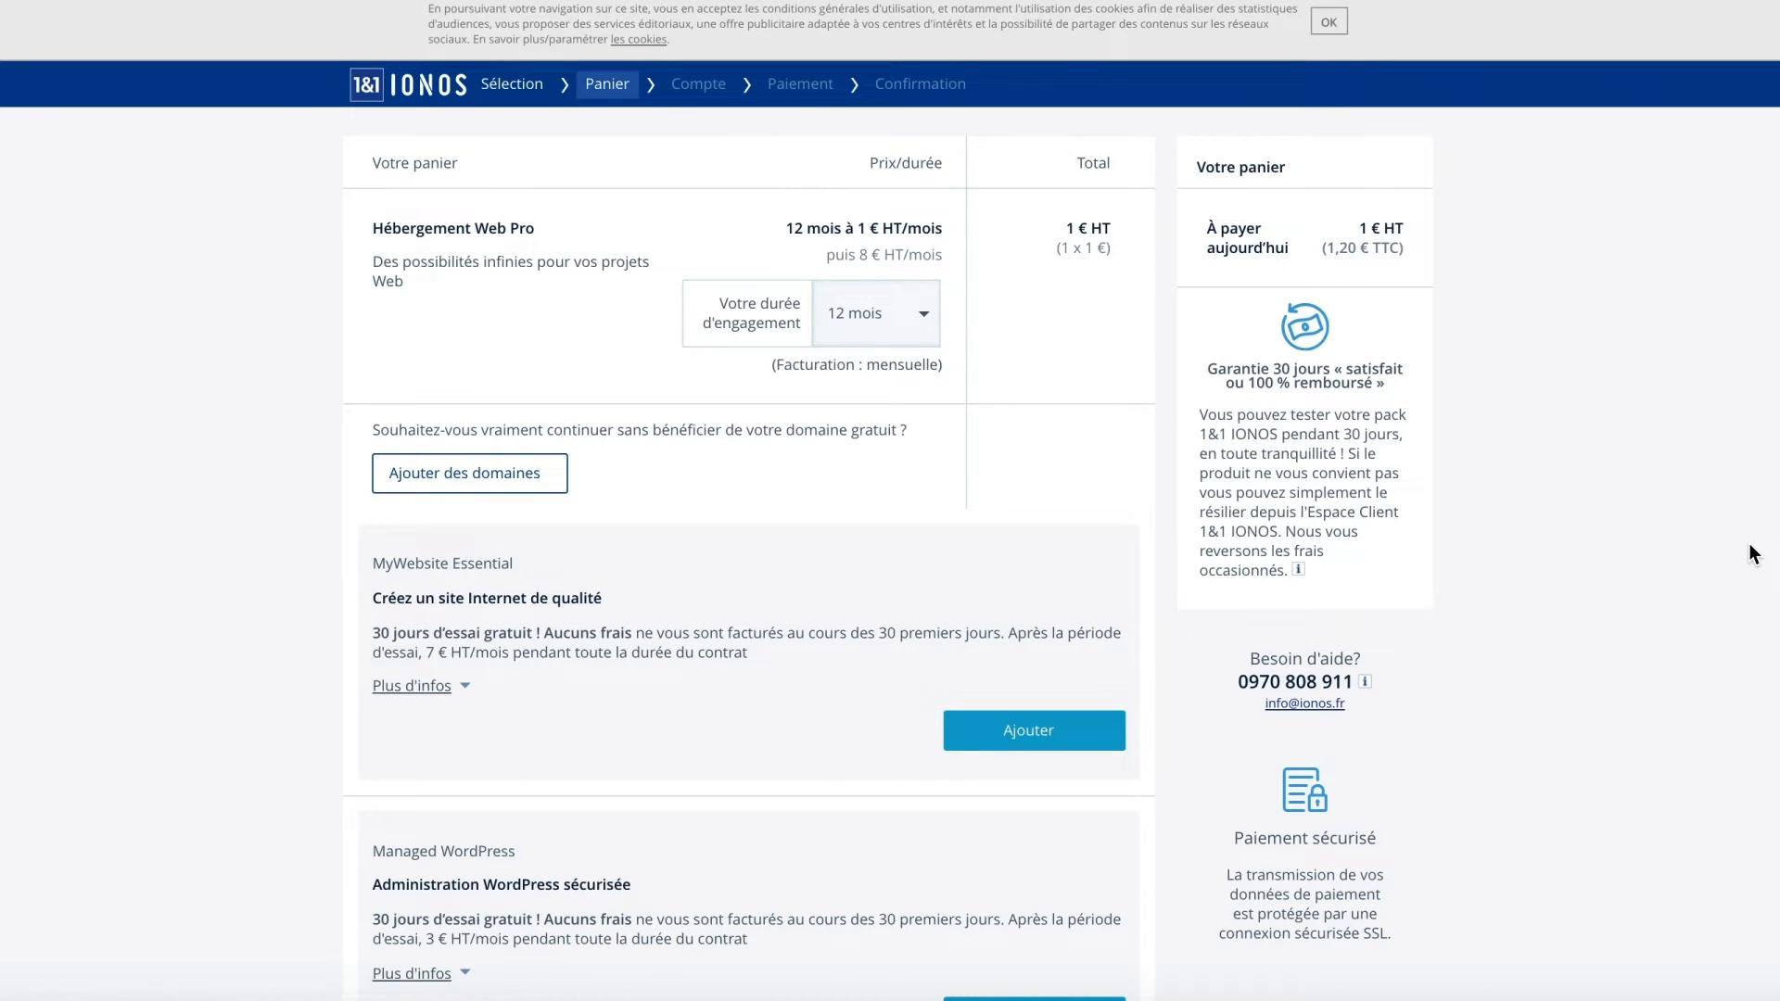
pyautogui.scroll(-1, 1777, 553)
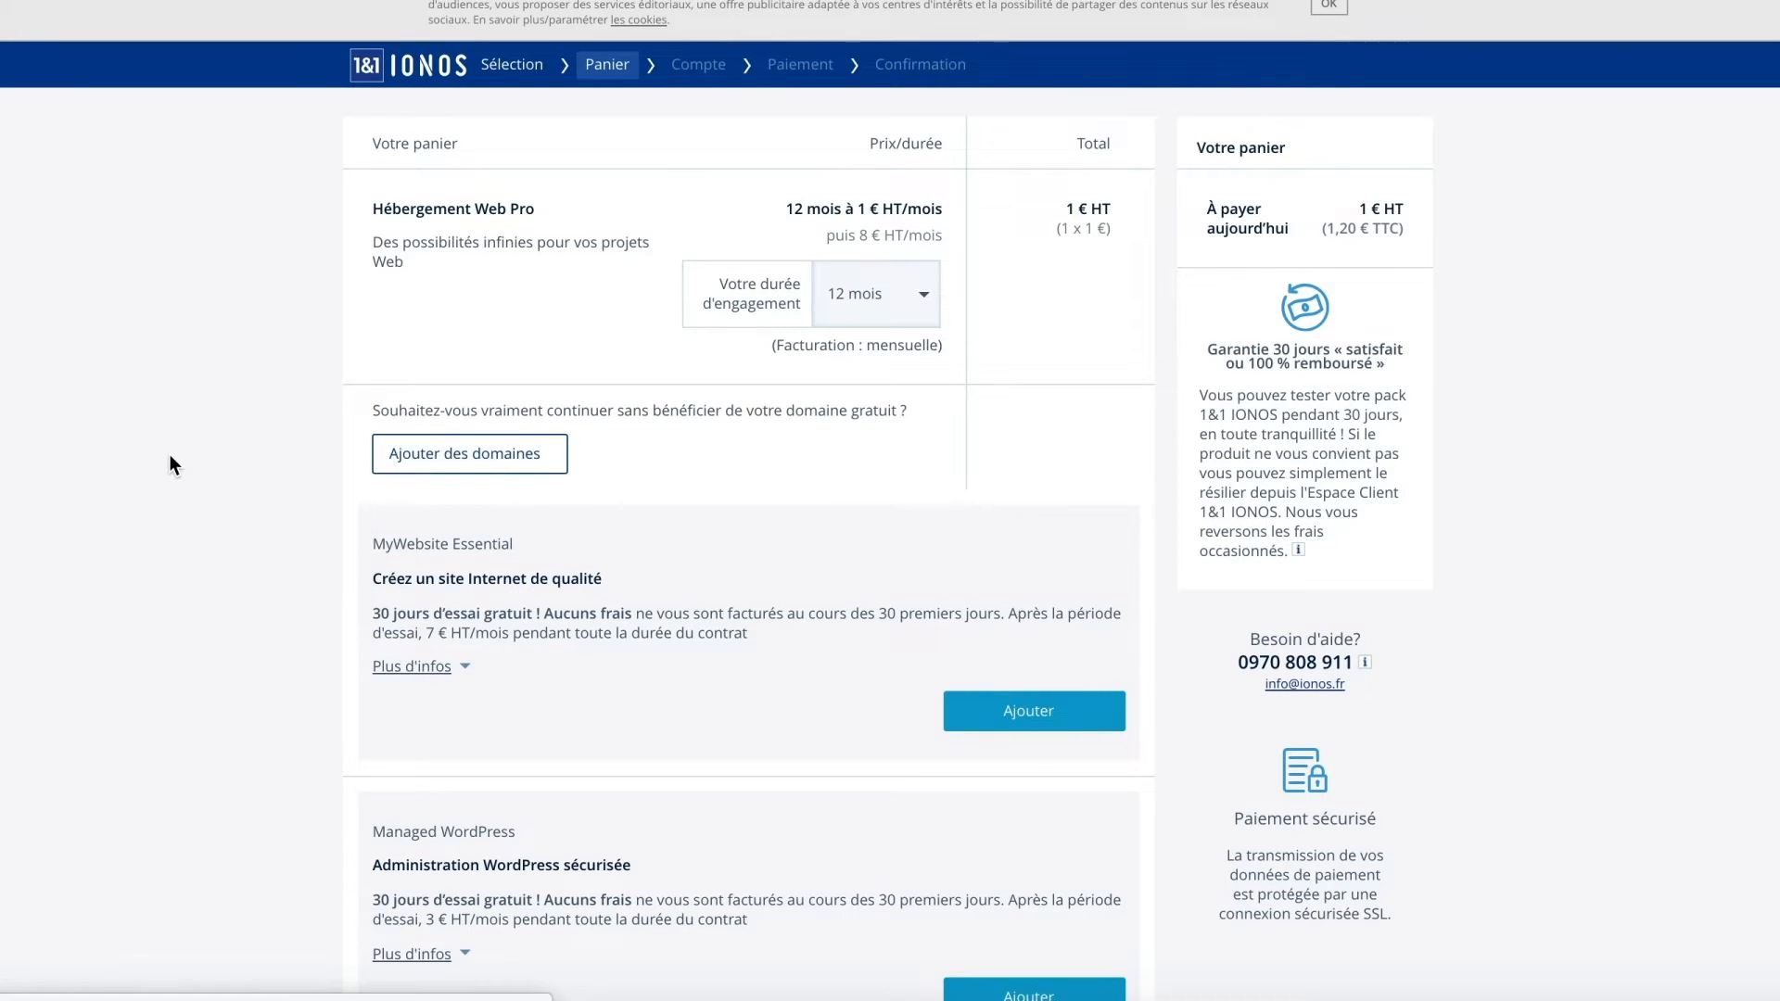
pyautogui.scroll(-3, 186, 453)
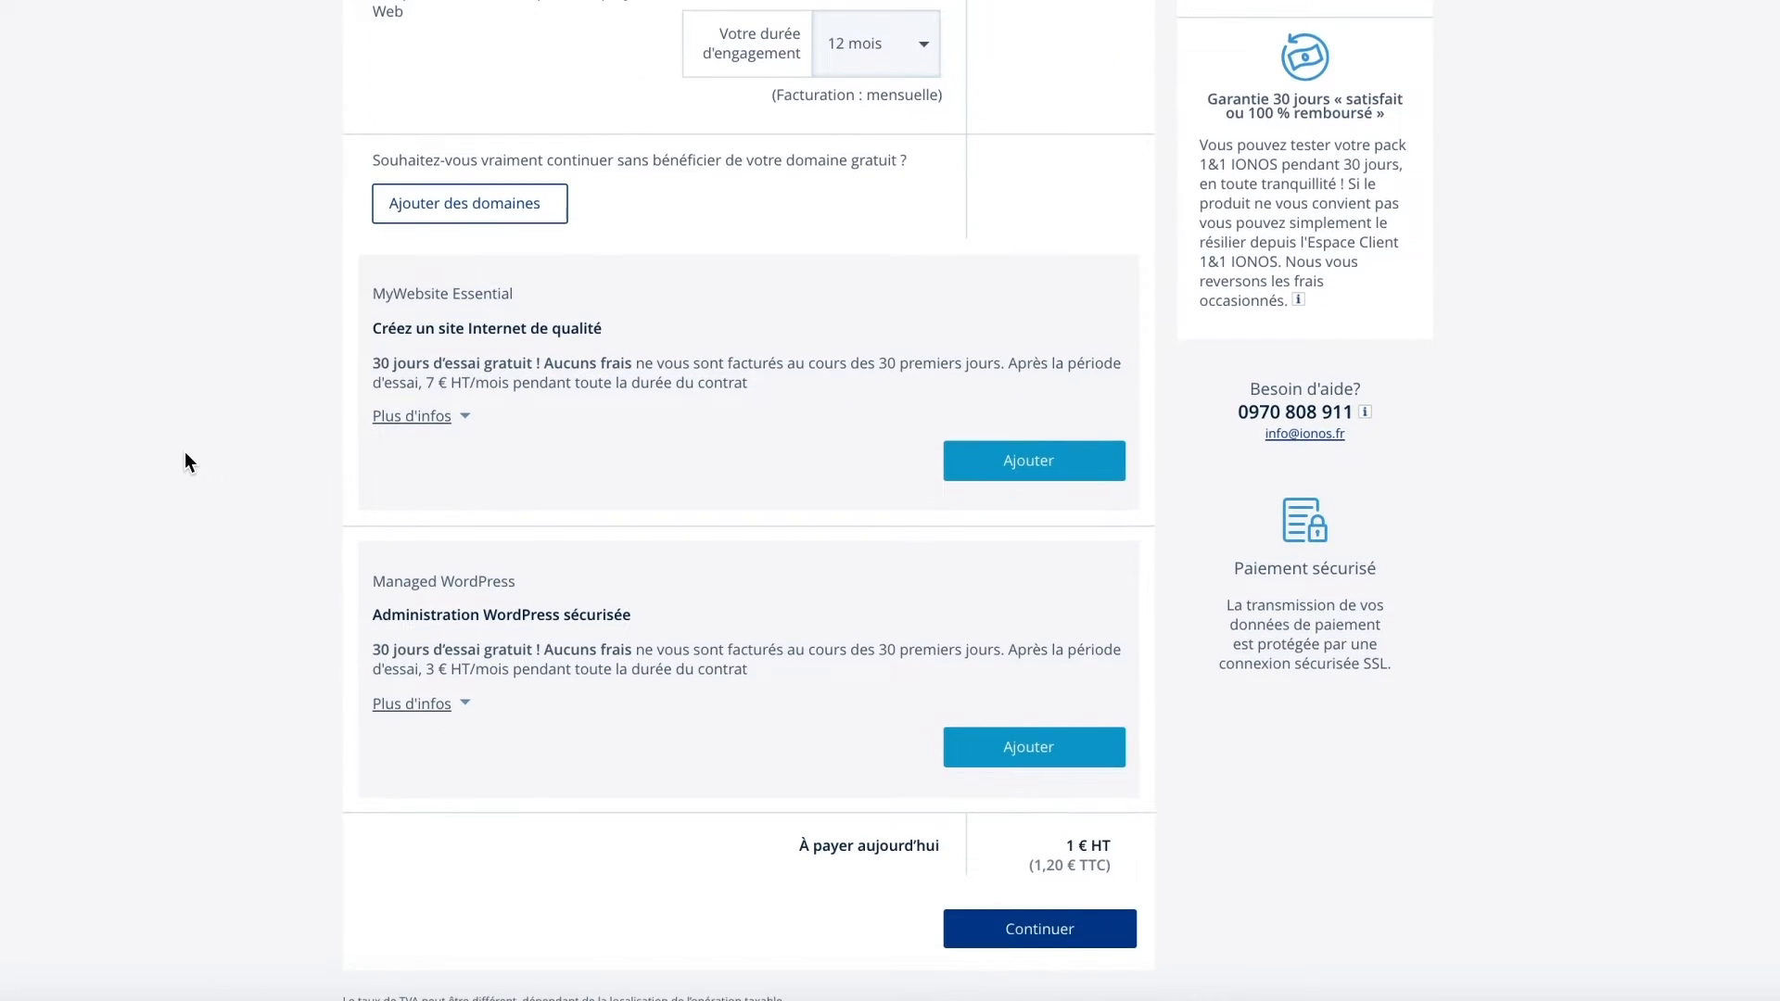
pyautogui.scroll(-1, 186, 453)
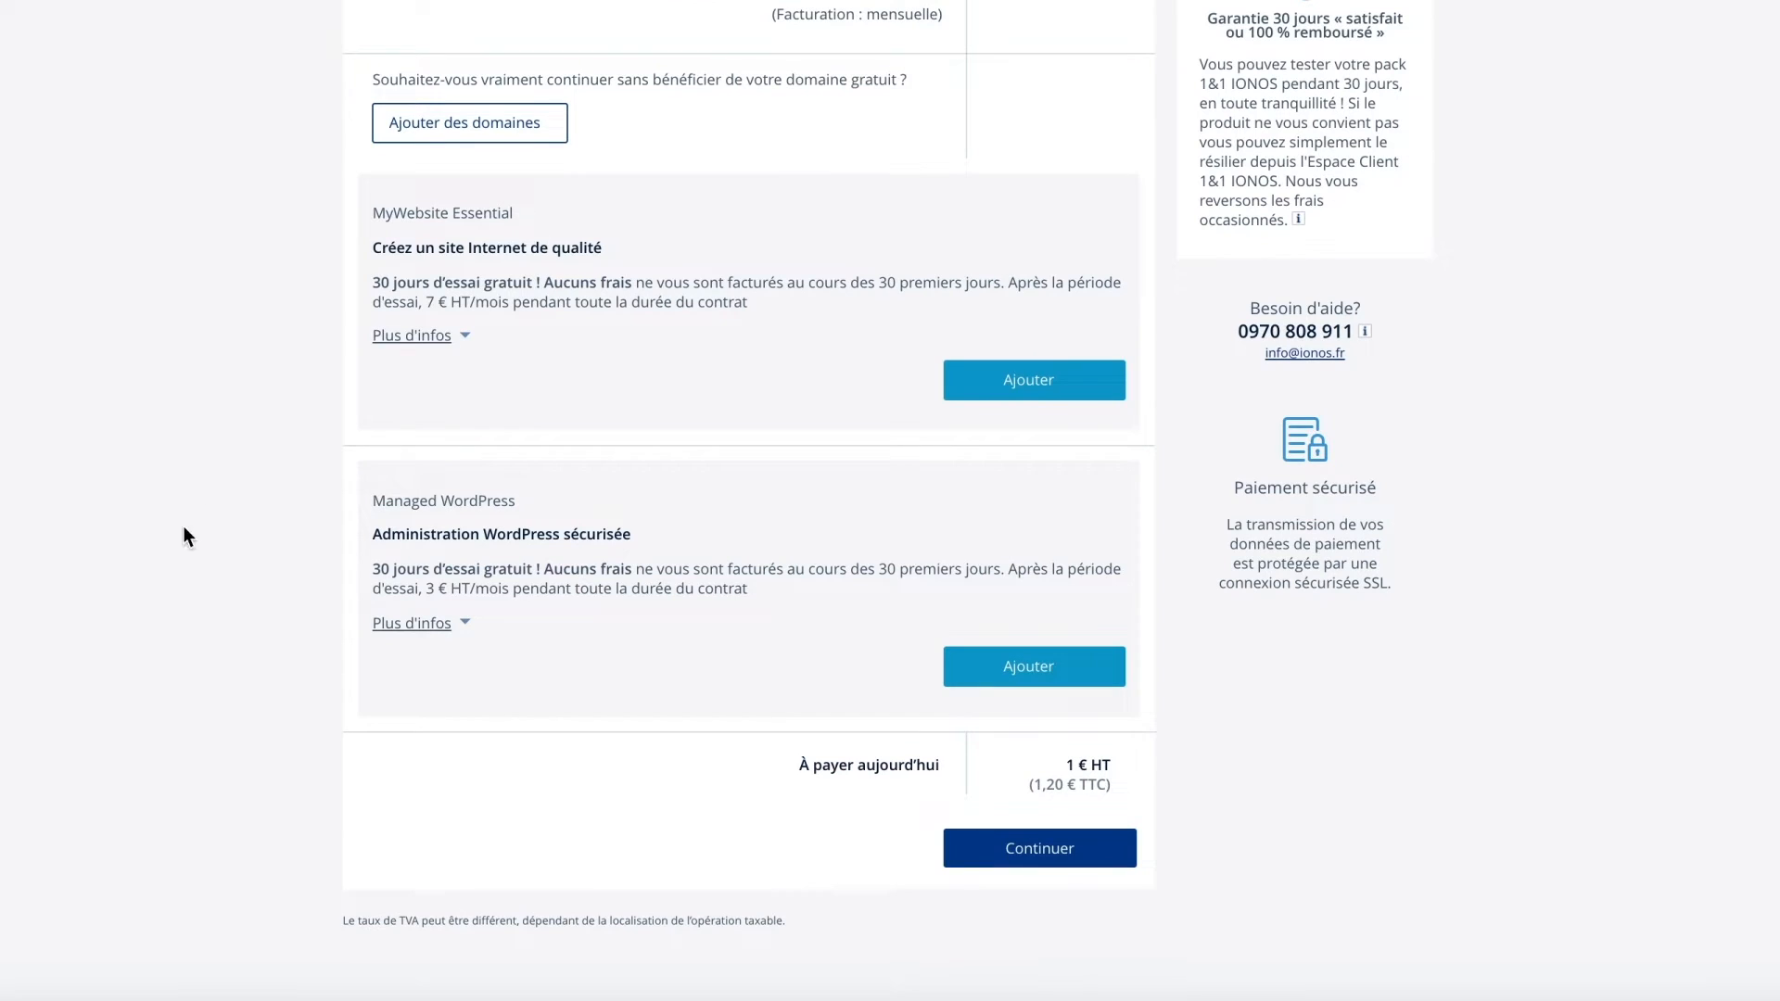
pyautogui.click(1081, 858)
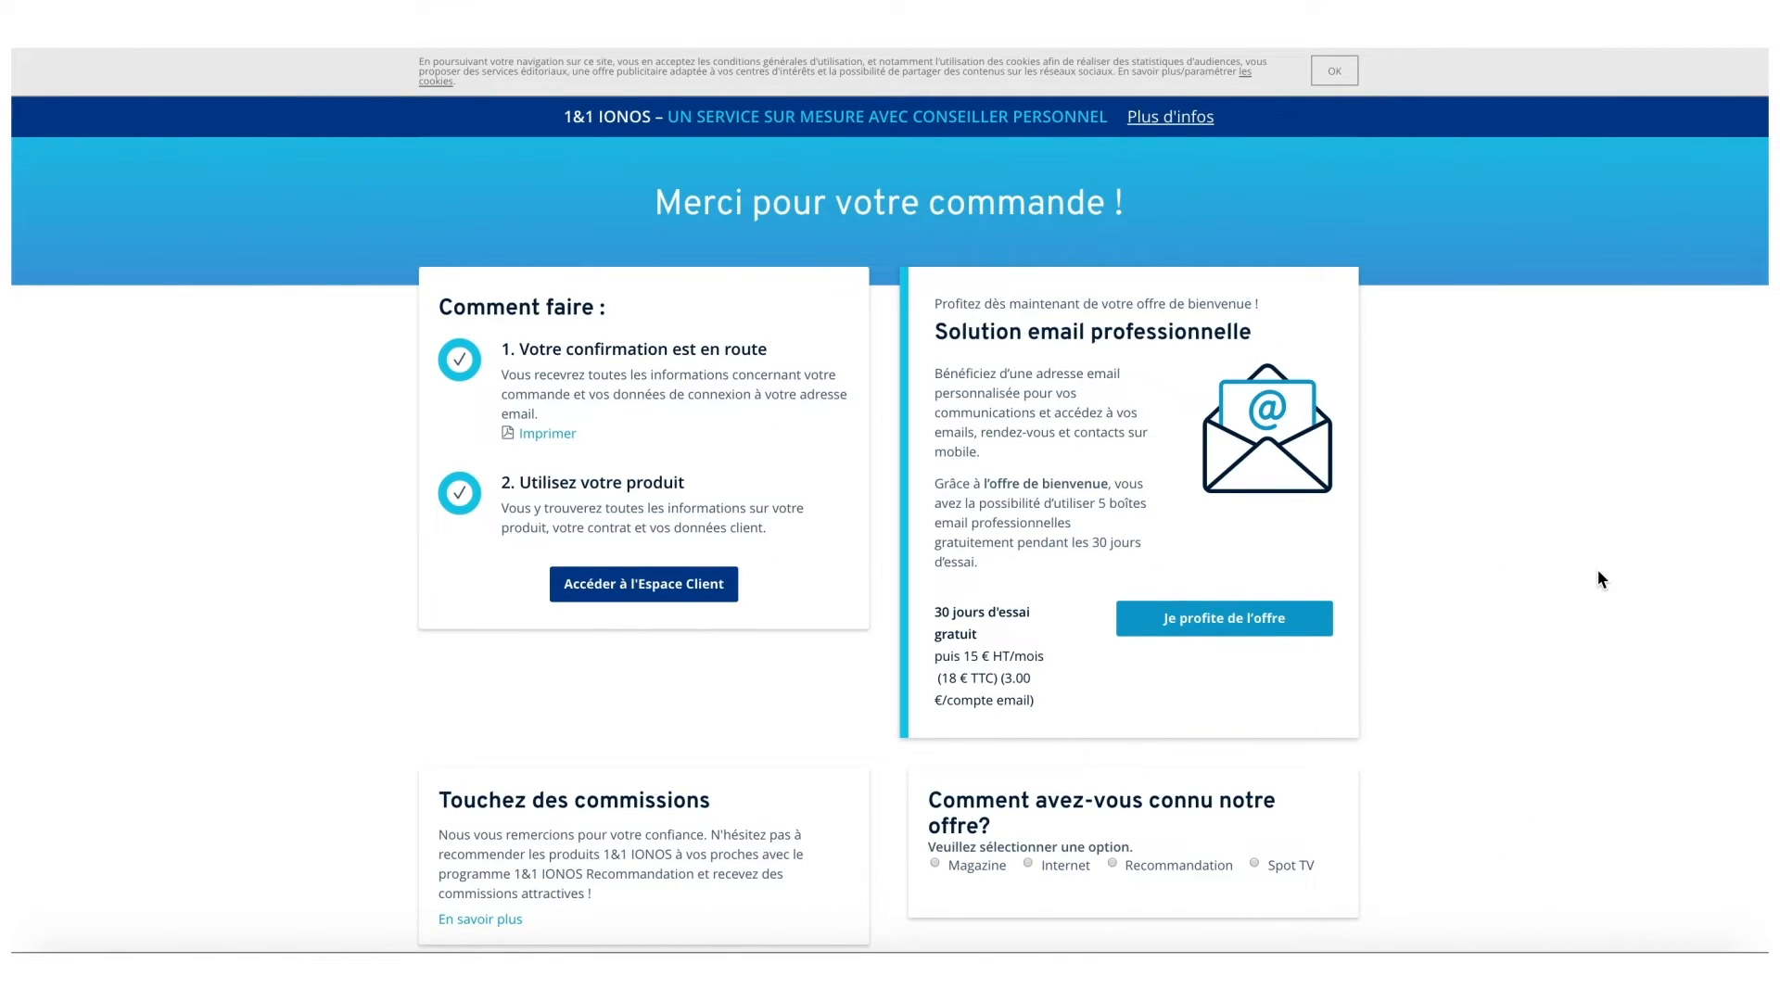
# From the IONOS customer area's hosting overview, open the 'Créer une base de données' form.
pyautogui.click(691, 593)
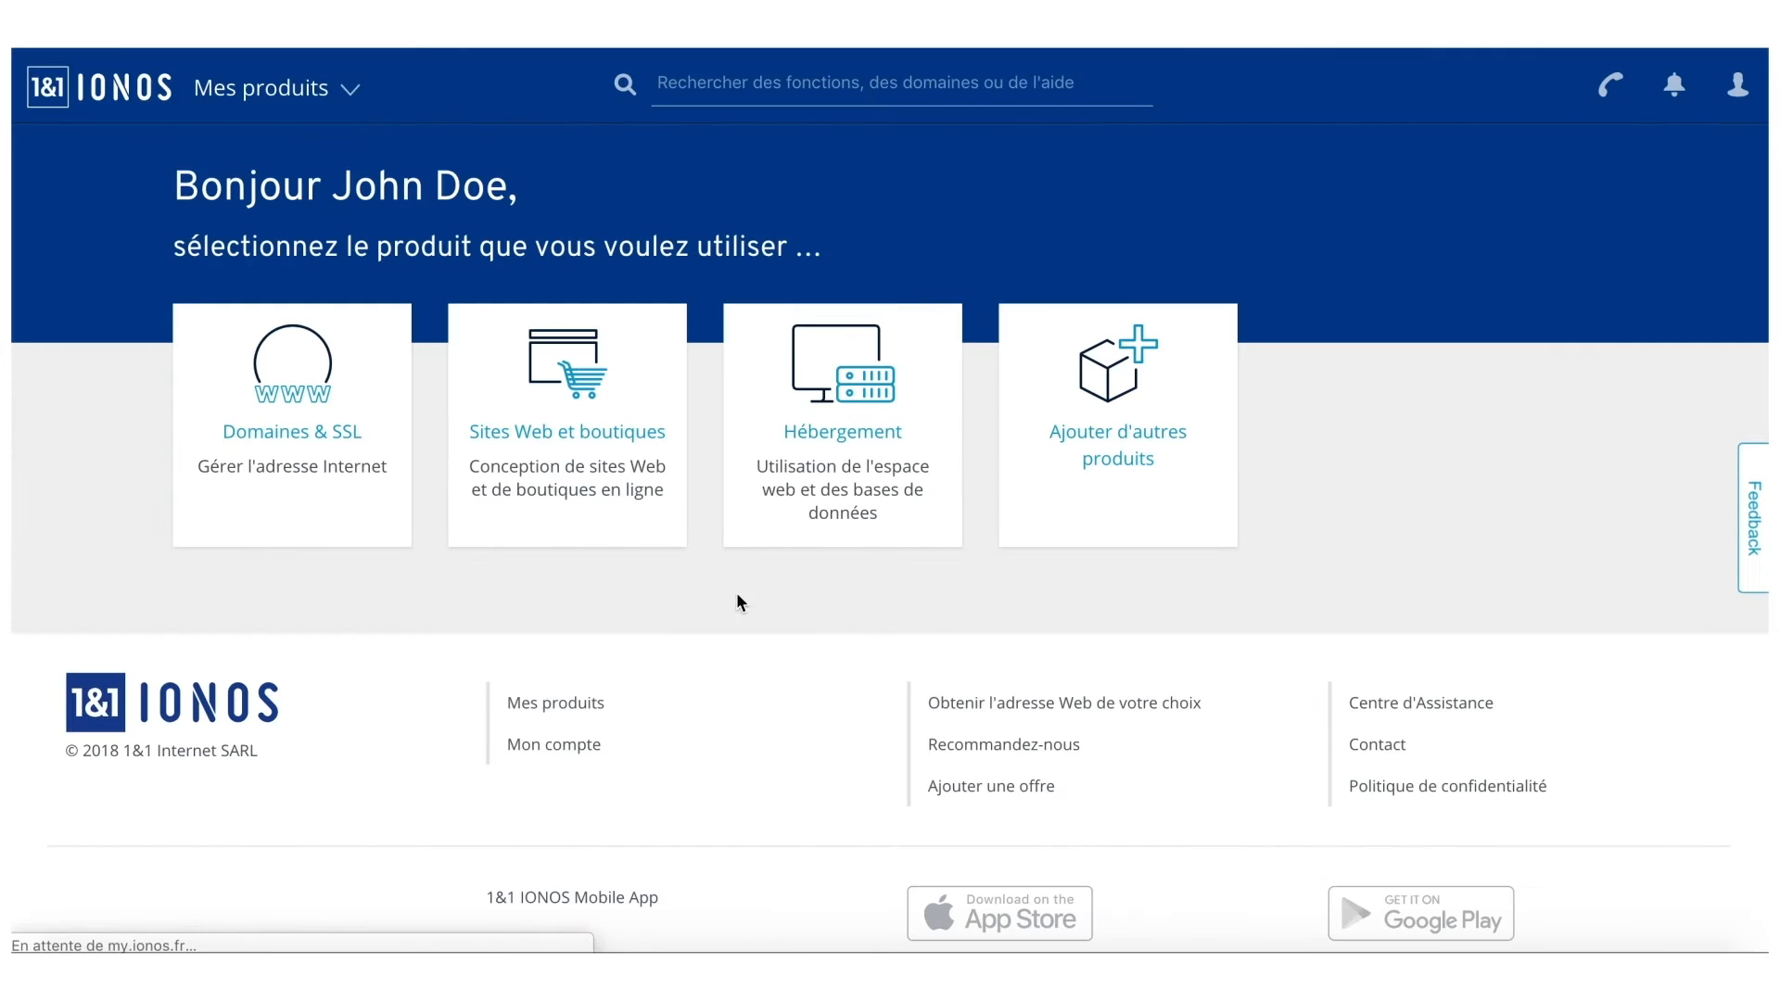
pyautogui.click(864, 514)
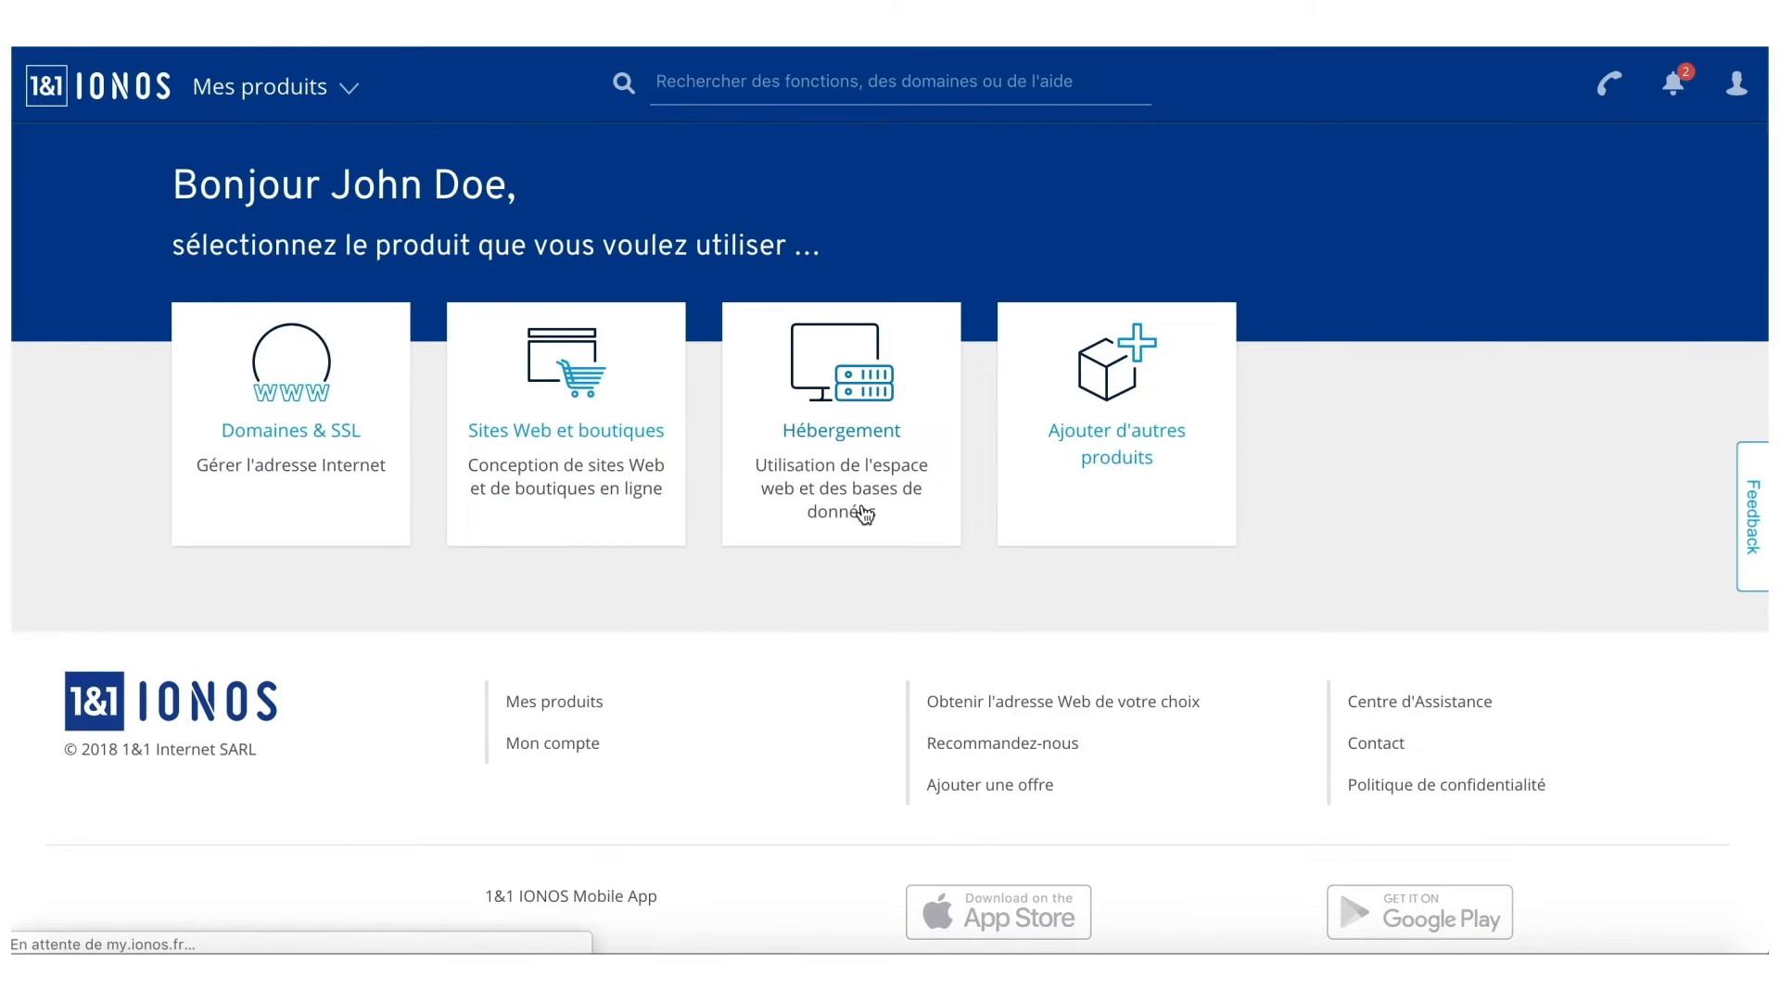
pyautogui.scroll(-3, 864, 515)
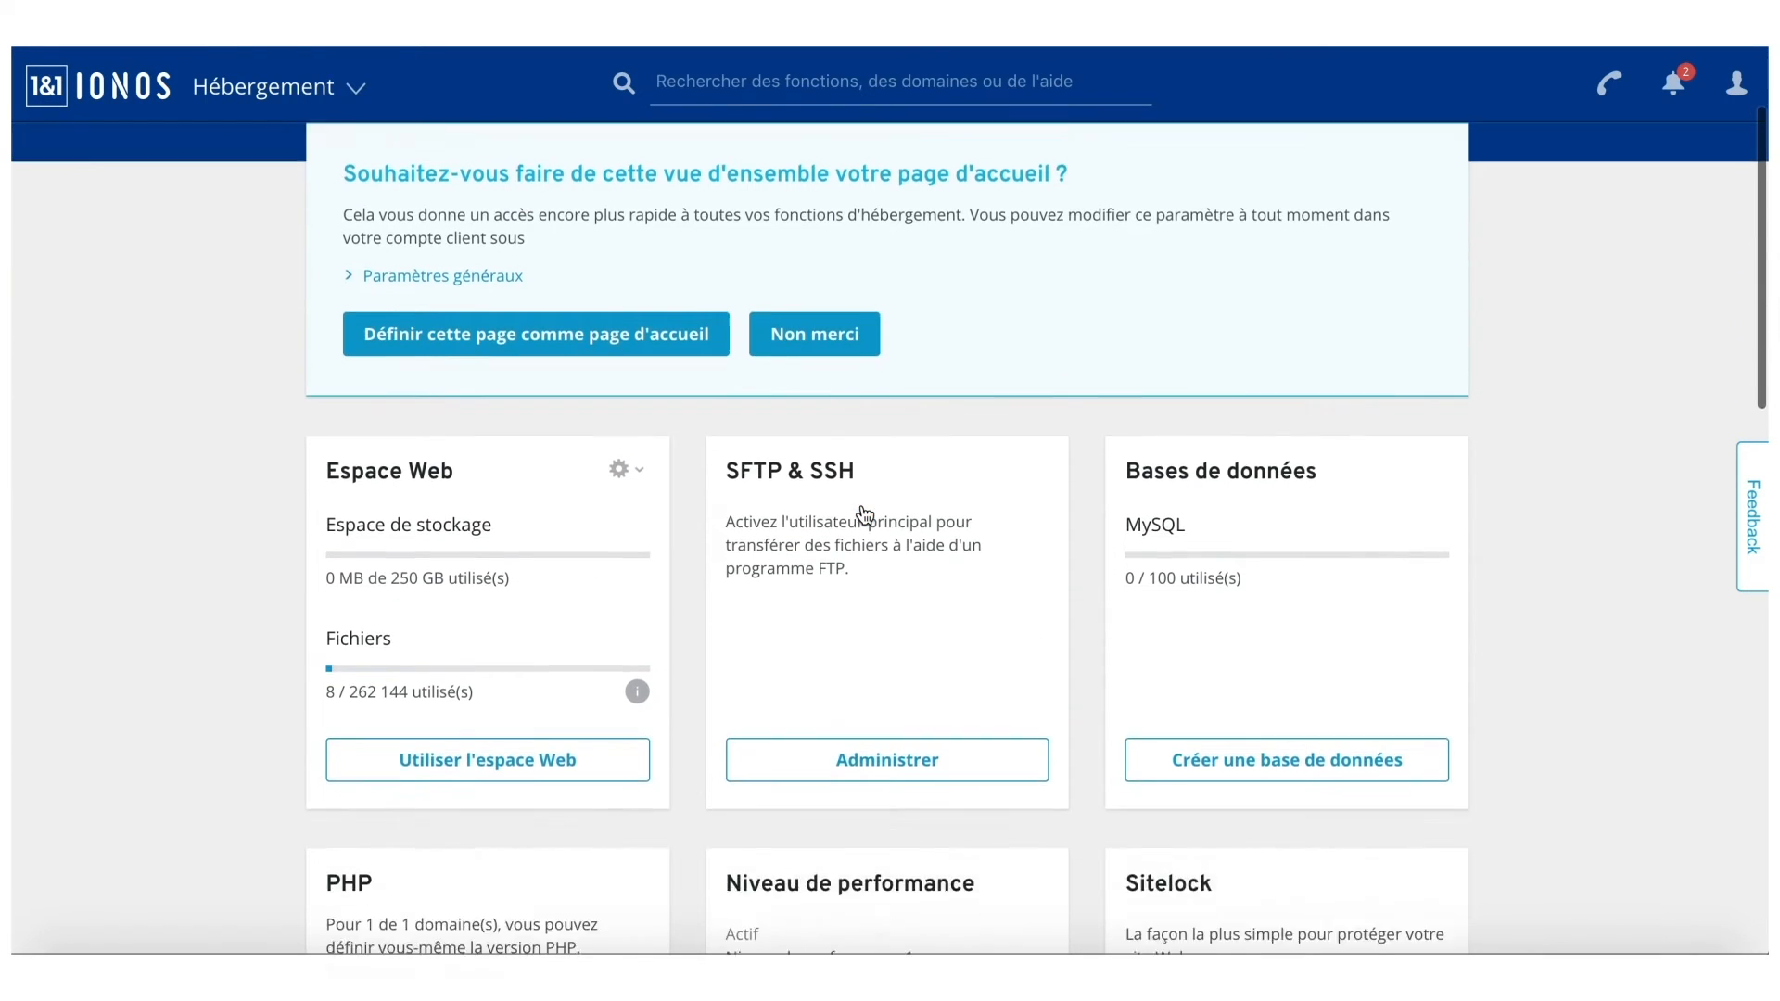
pyautogui.scroll(-3, 864, 514)
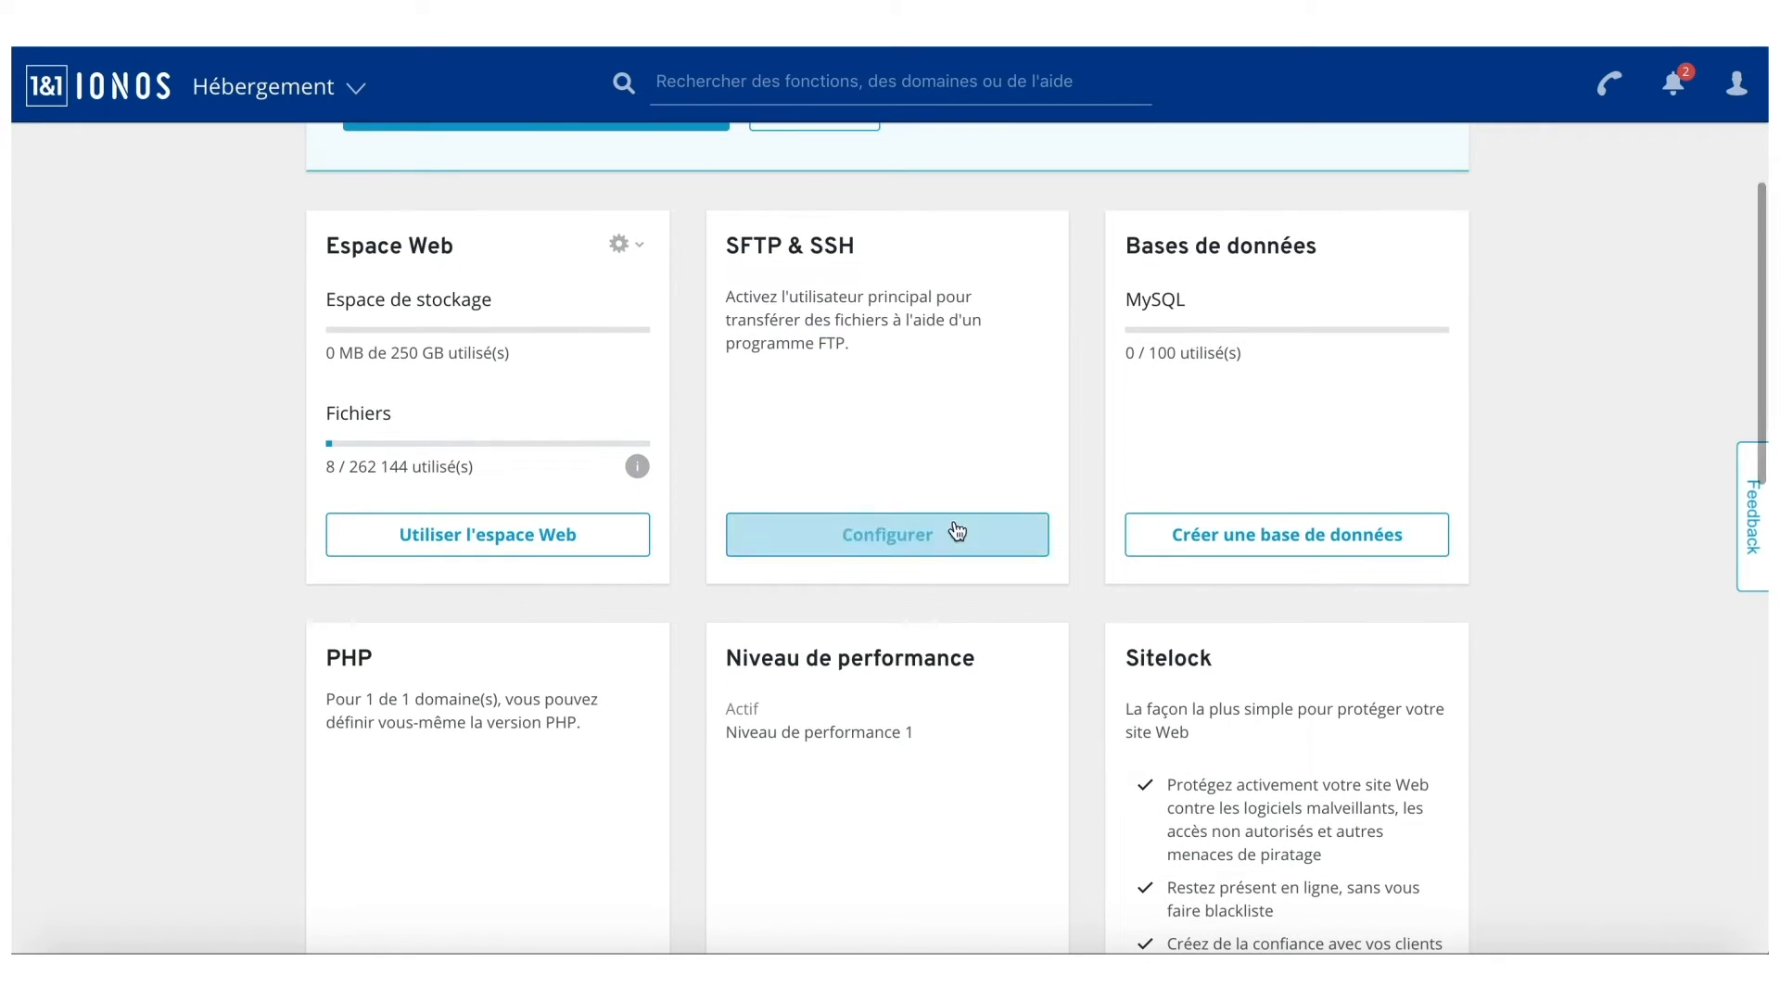
pyautogui.click(1179, 540)
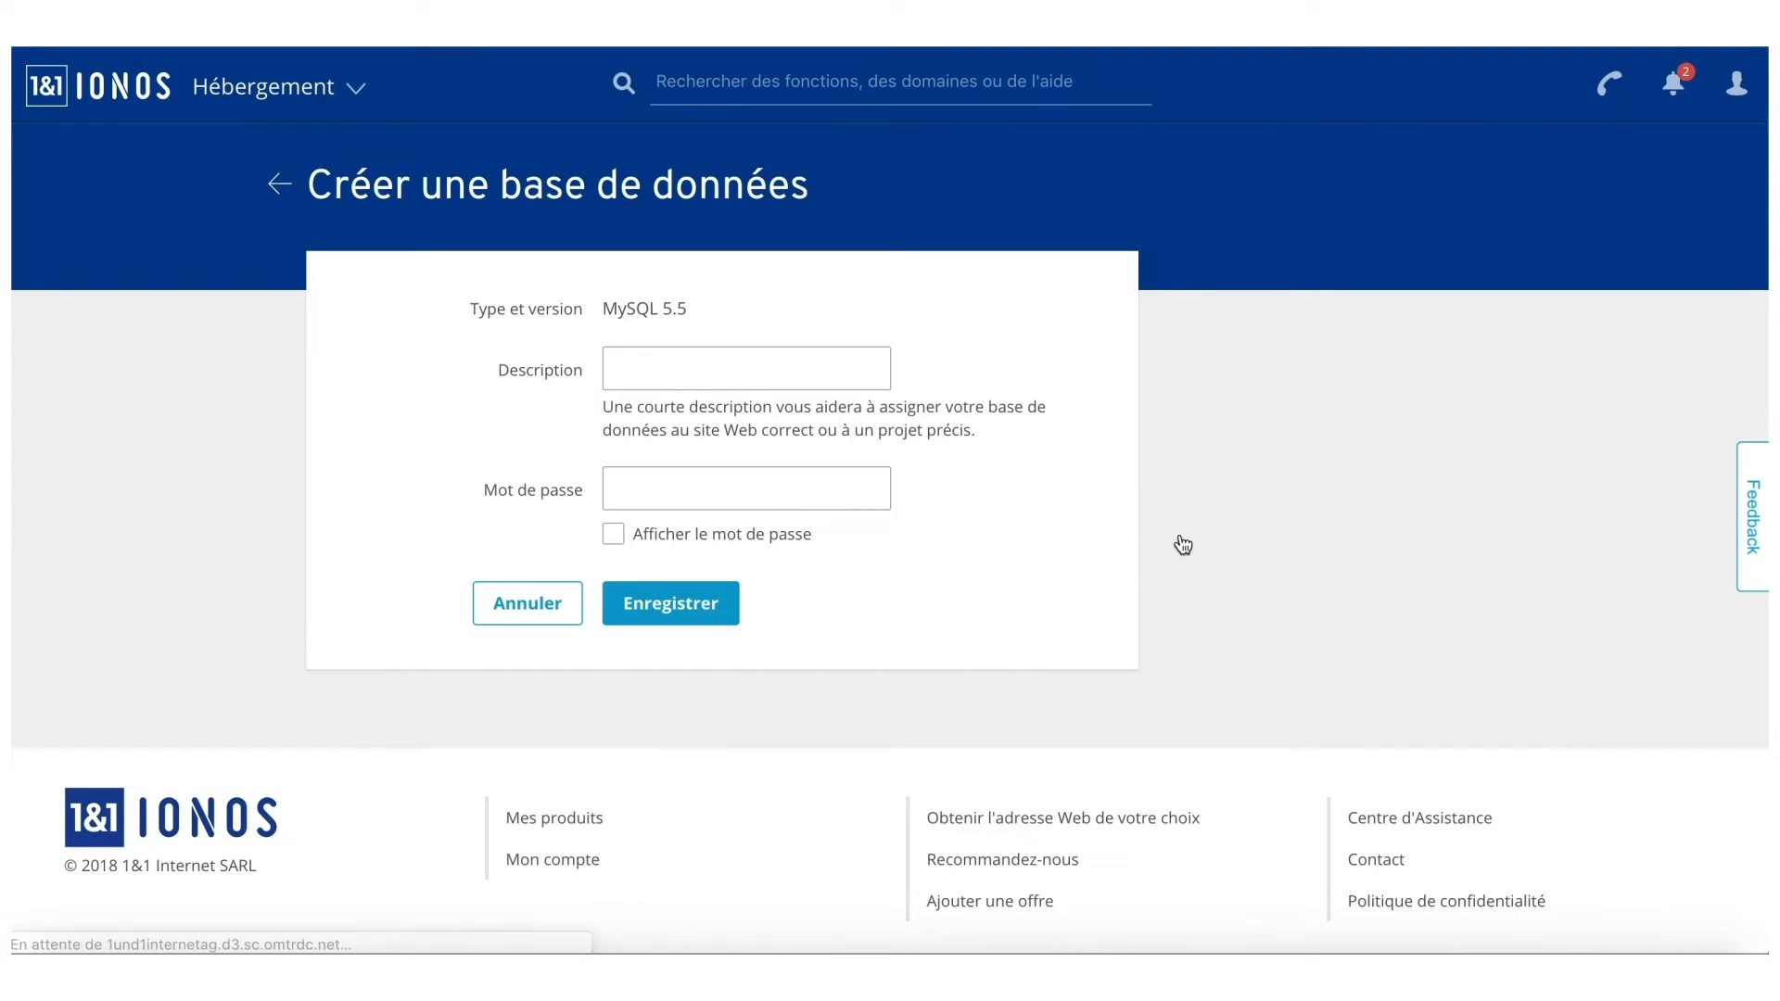
# Save a MySQL database described 'Ma base de données' with a password, declining Chrome's password saving.
pyautogui.click(766, 380)
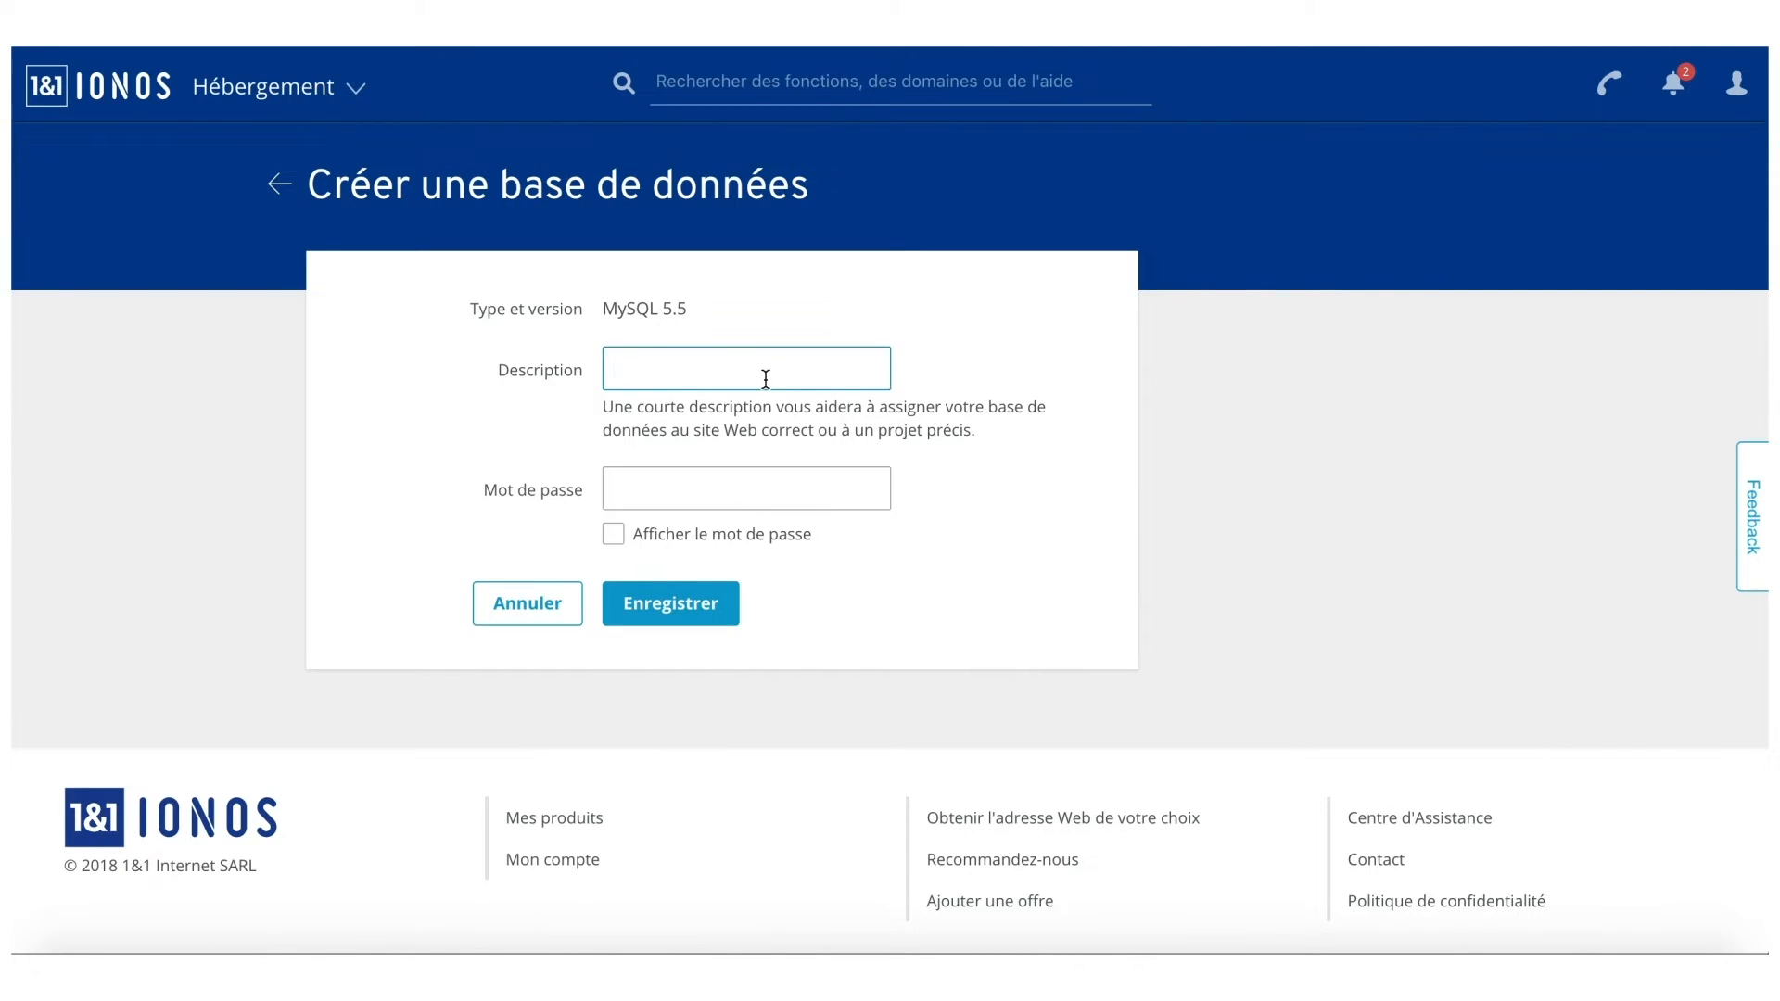
pyautogui.write('Ma base de données')
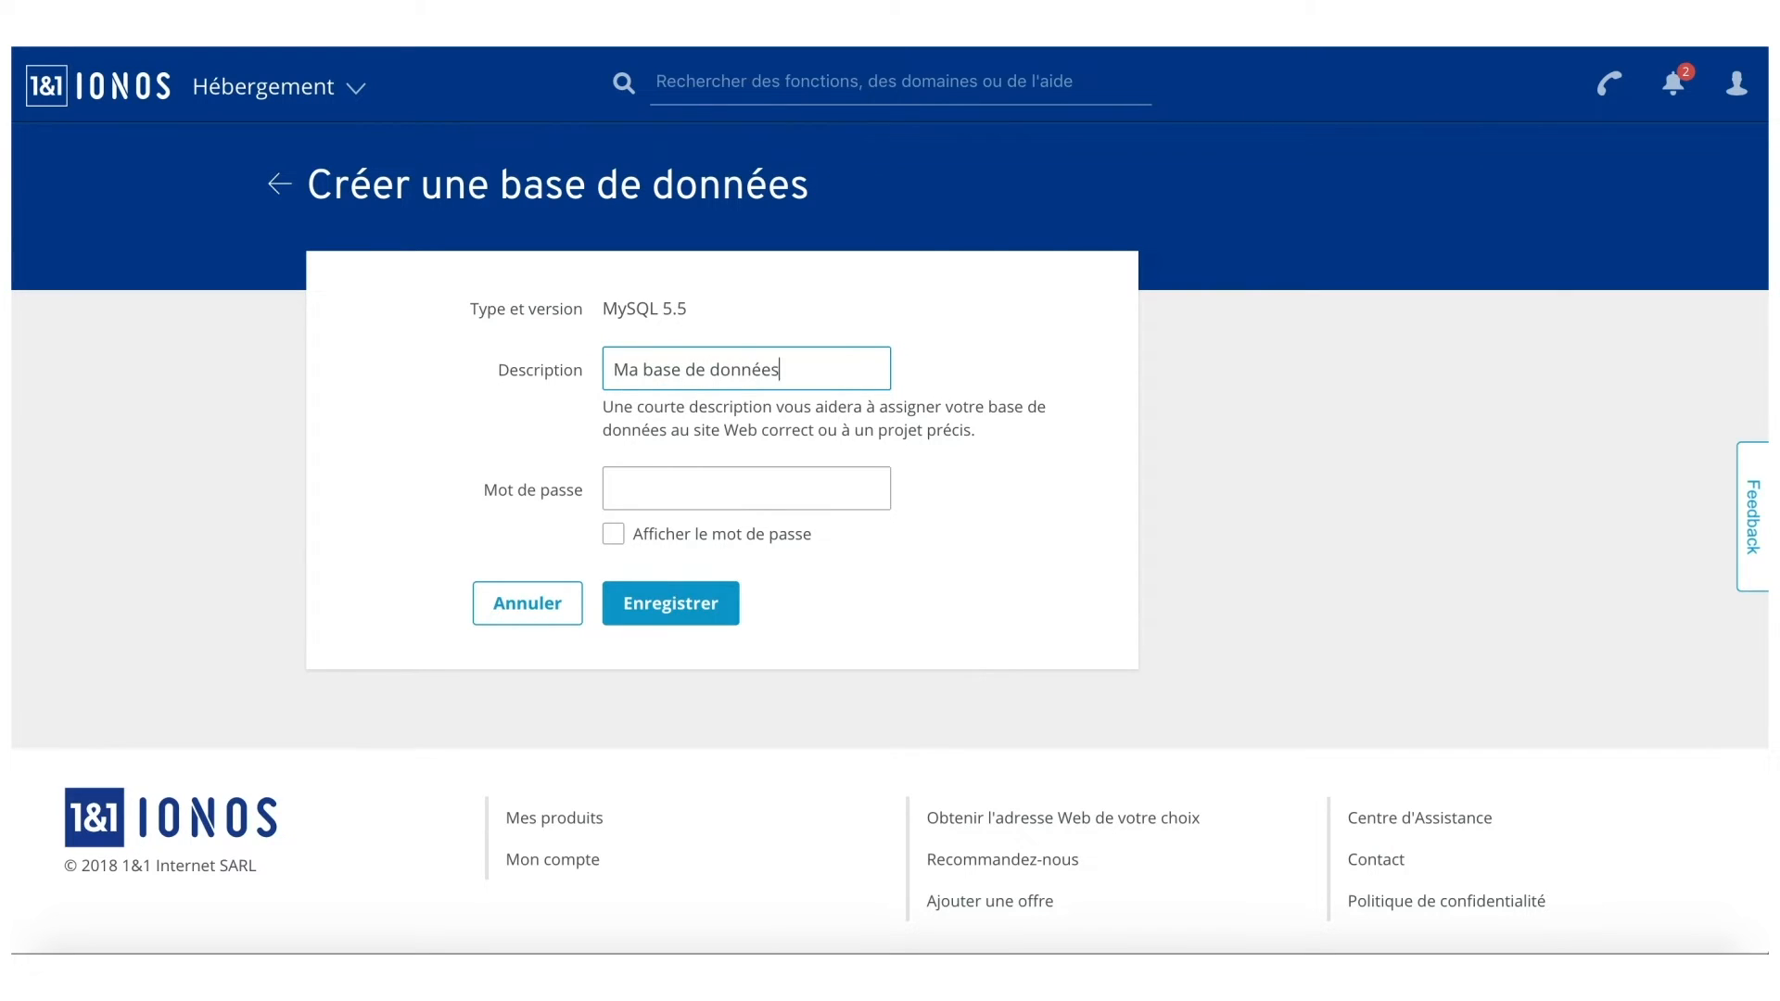
pyautogui.click(779, 486)
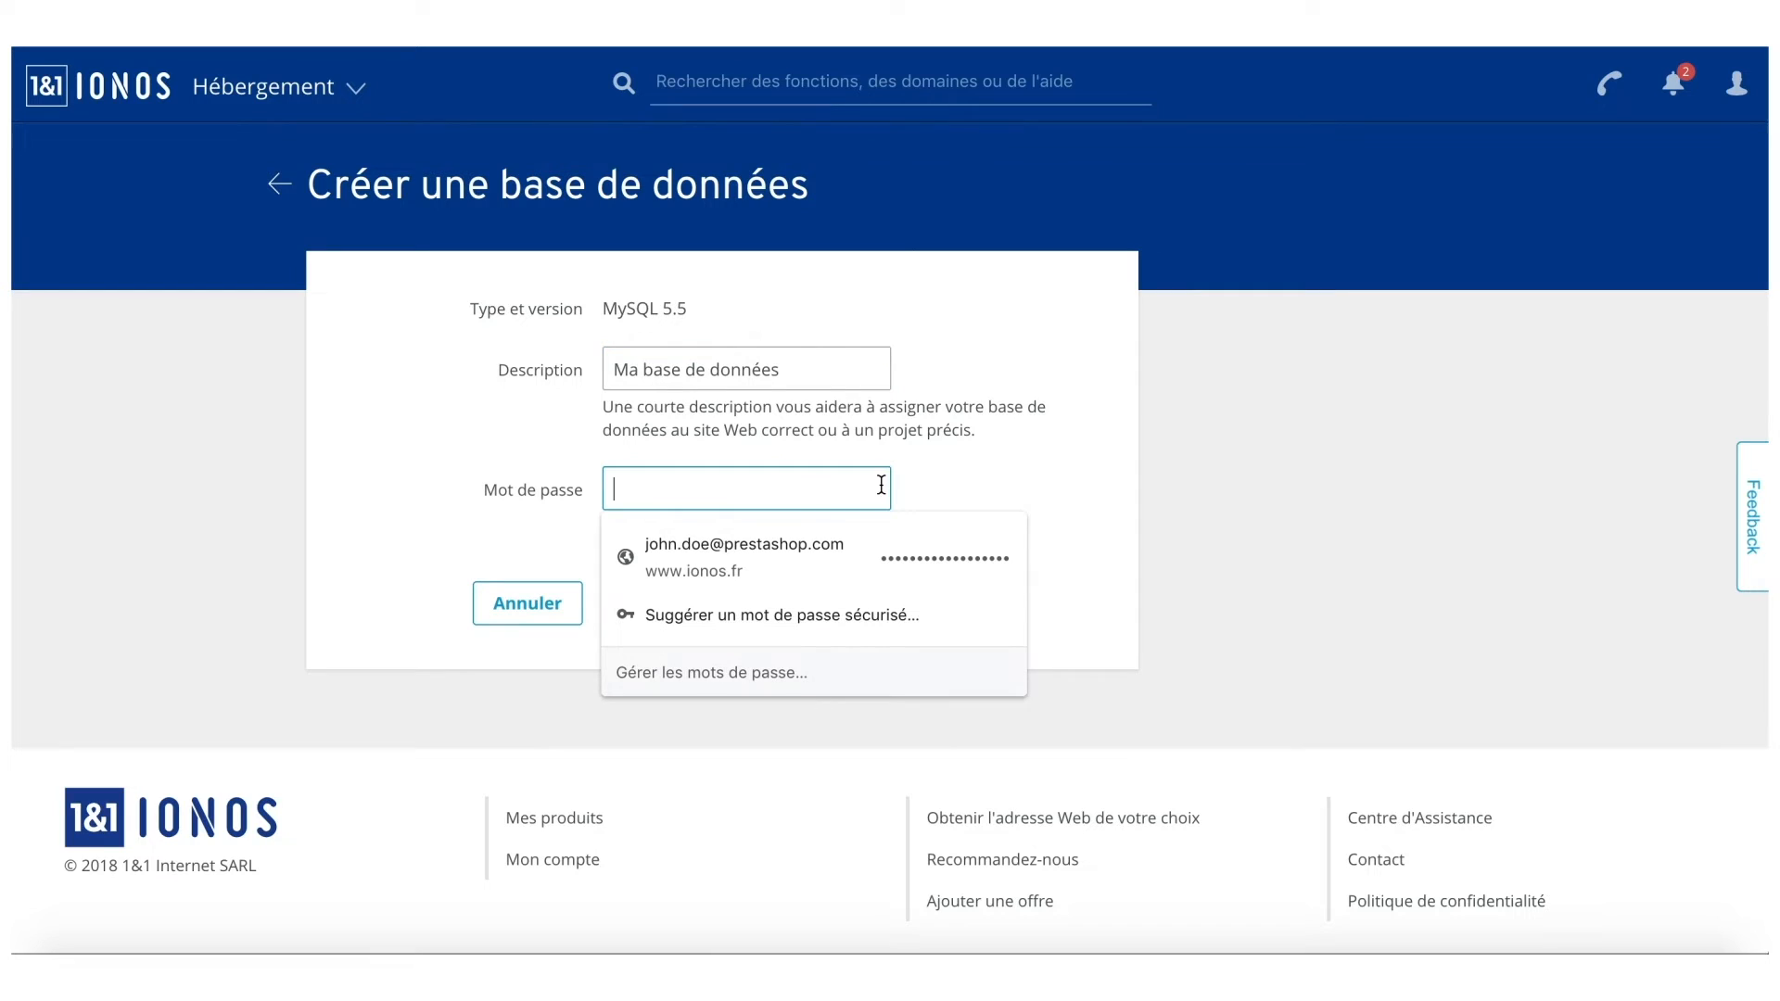
pyautogui.write('•••••••')
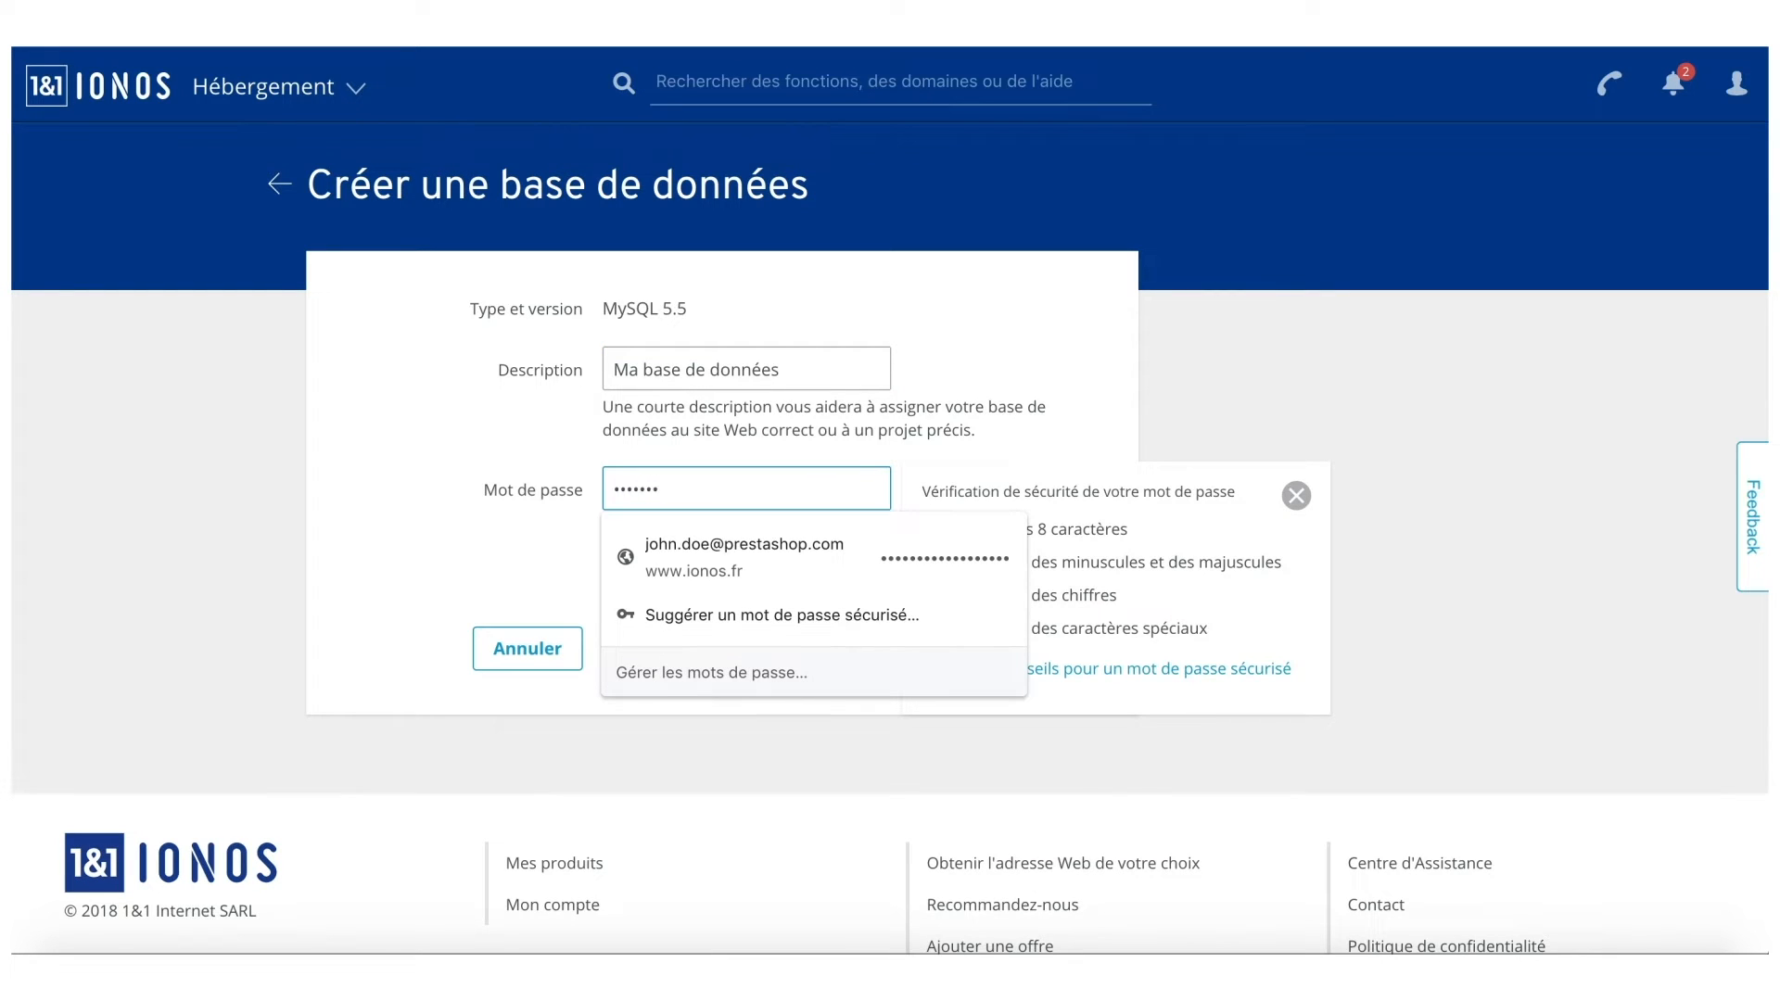
pyautogui.write('•')
pyautogui.click(1371, 452)
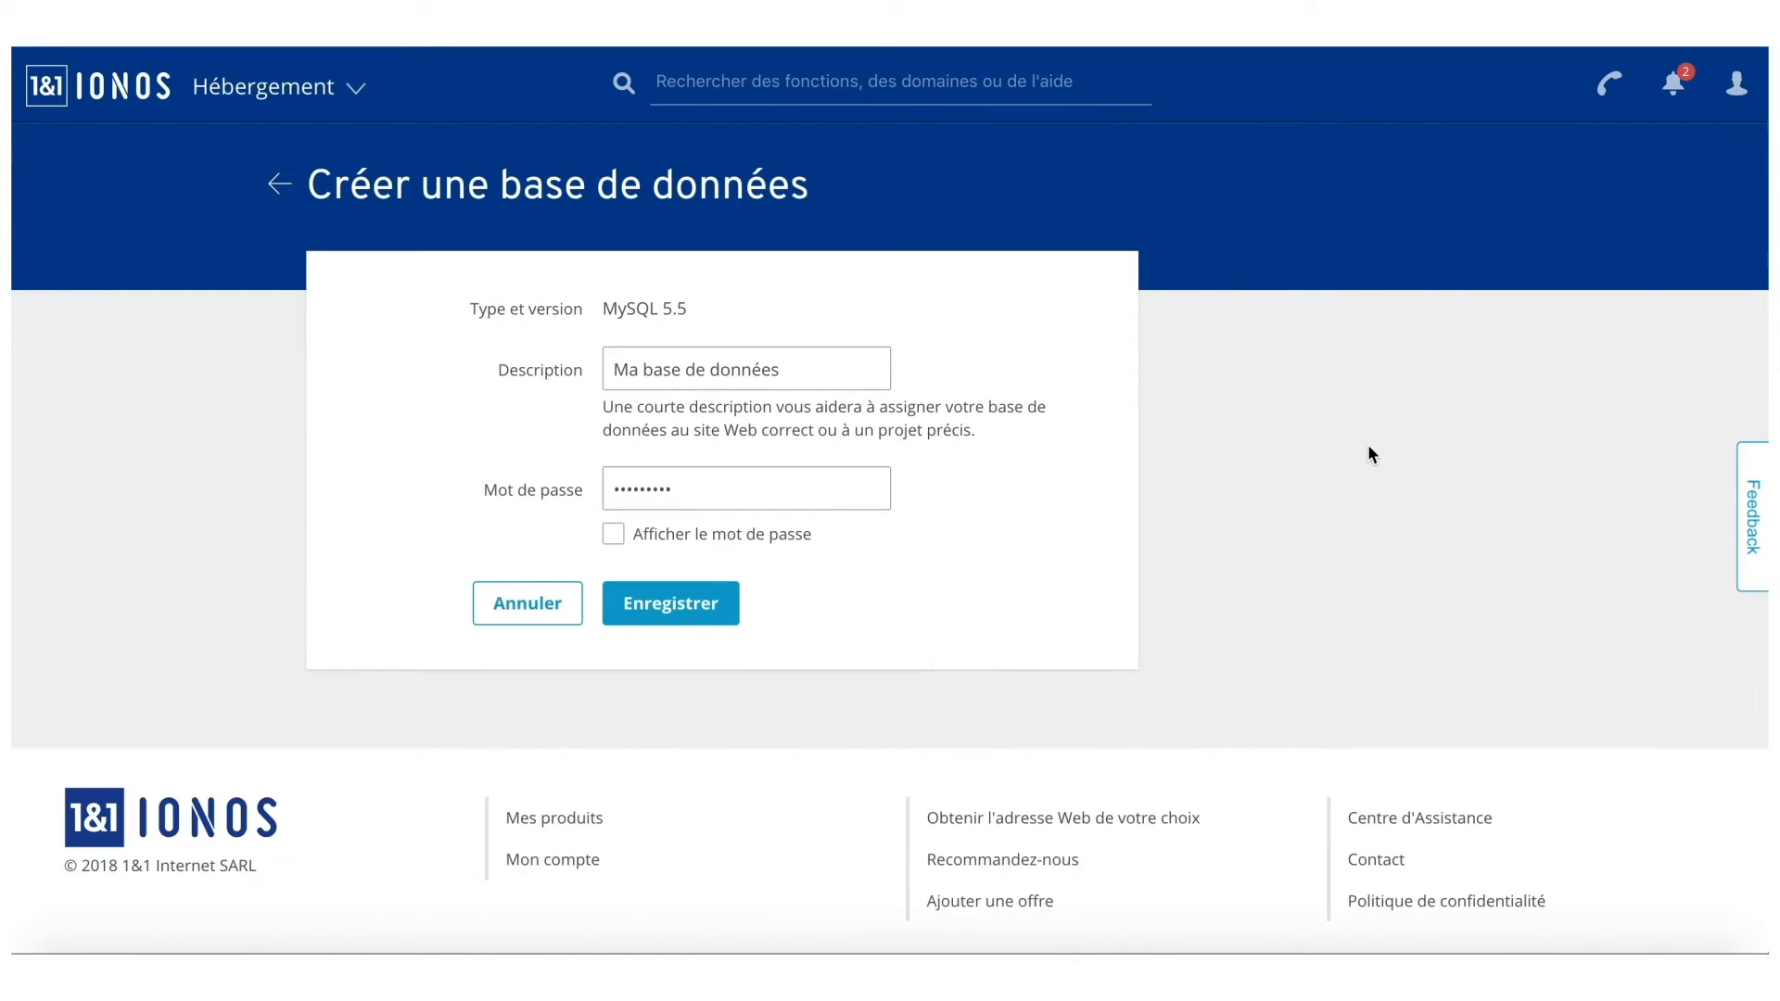
pyautogui.click(654, 614)
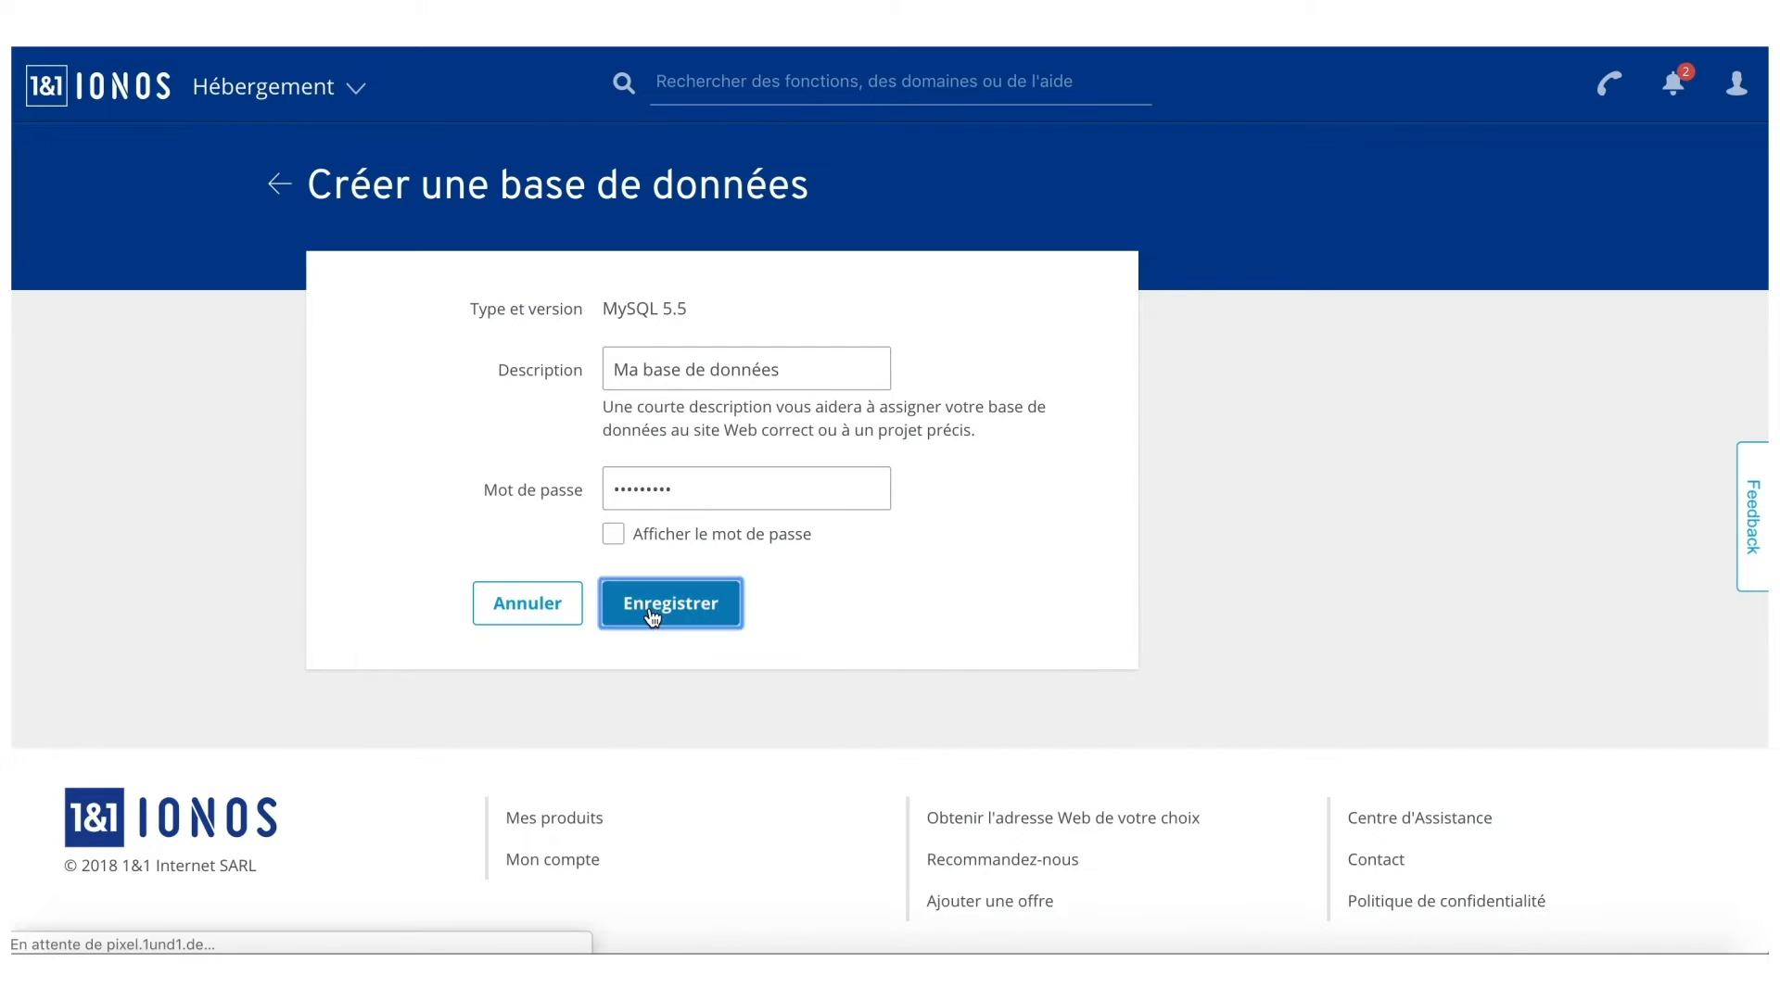
pyautogui.scroll(-3, 1092, 665)
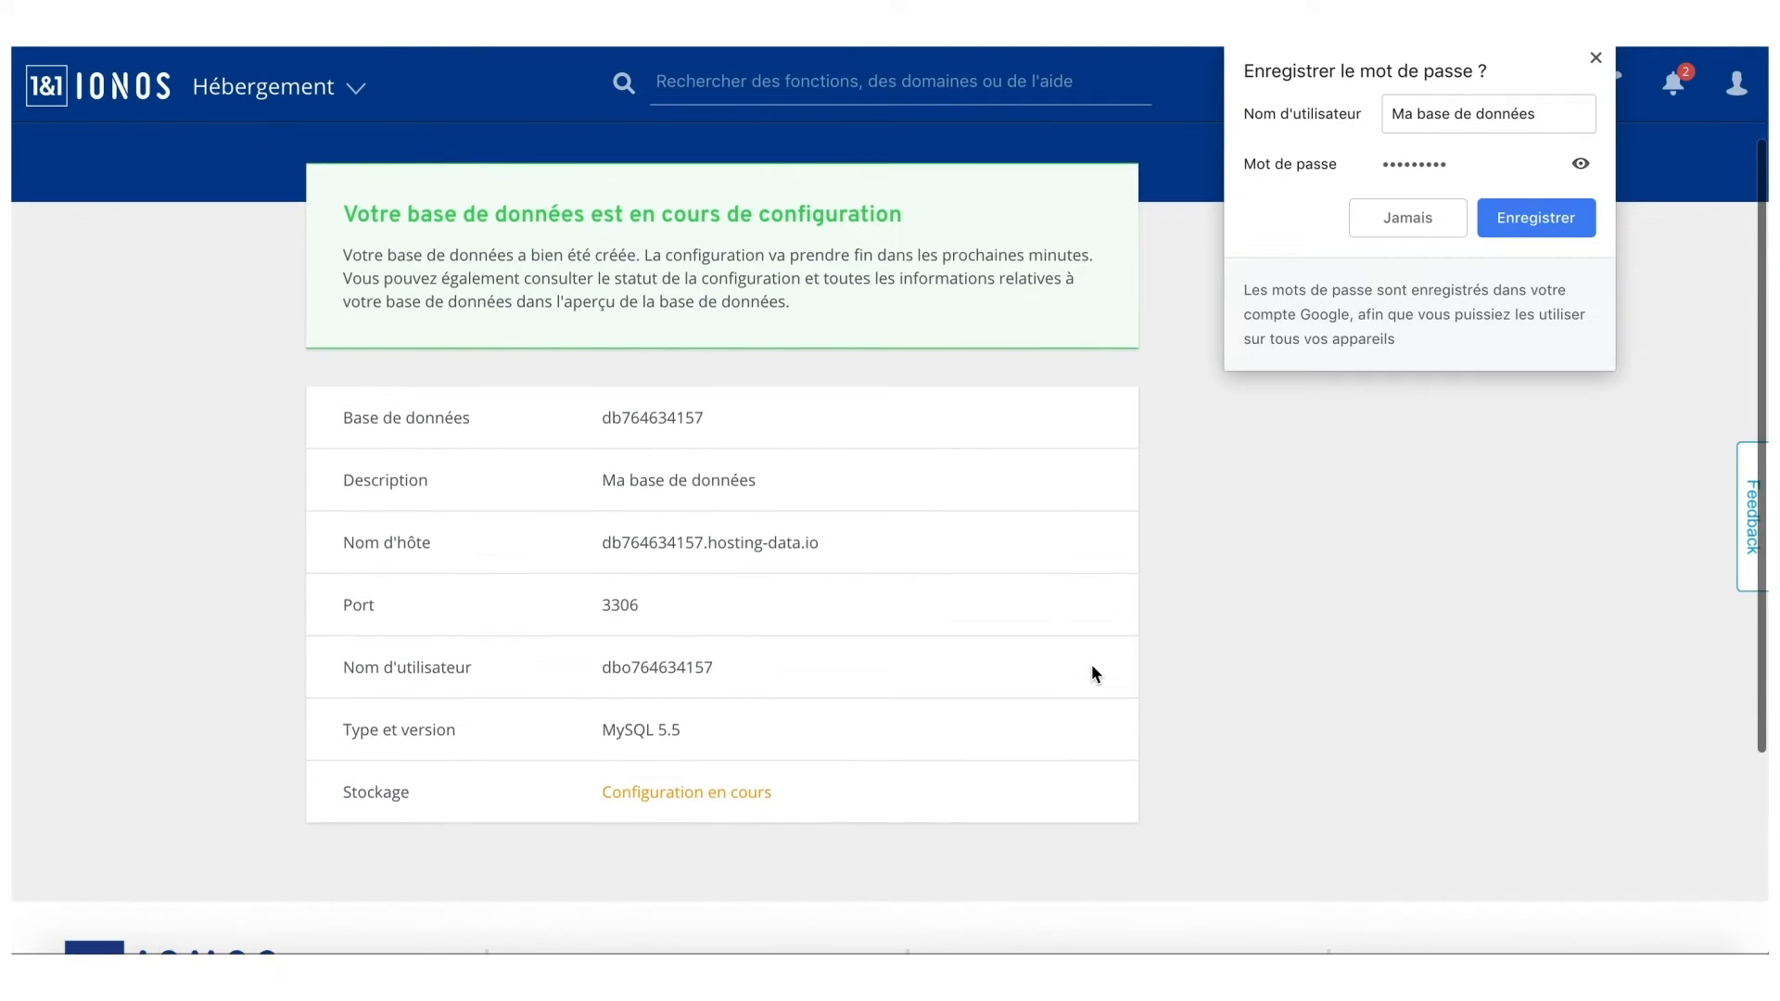
pyautogui.click(1595, 58)
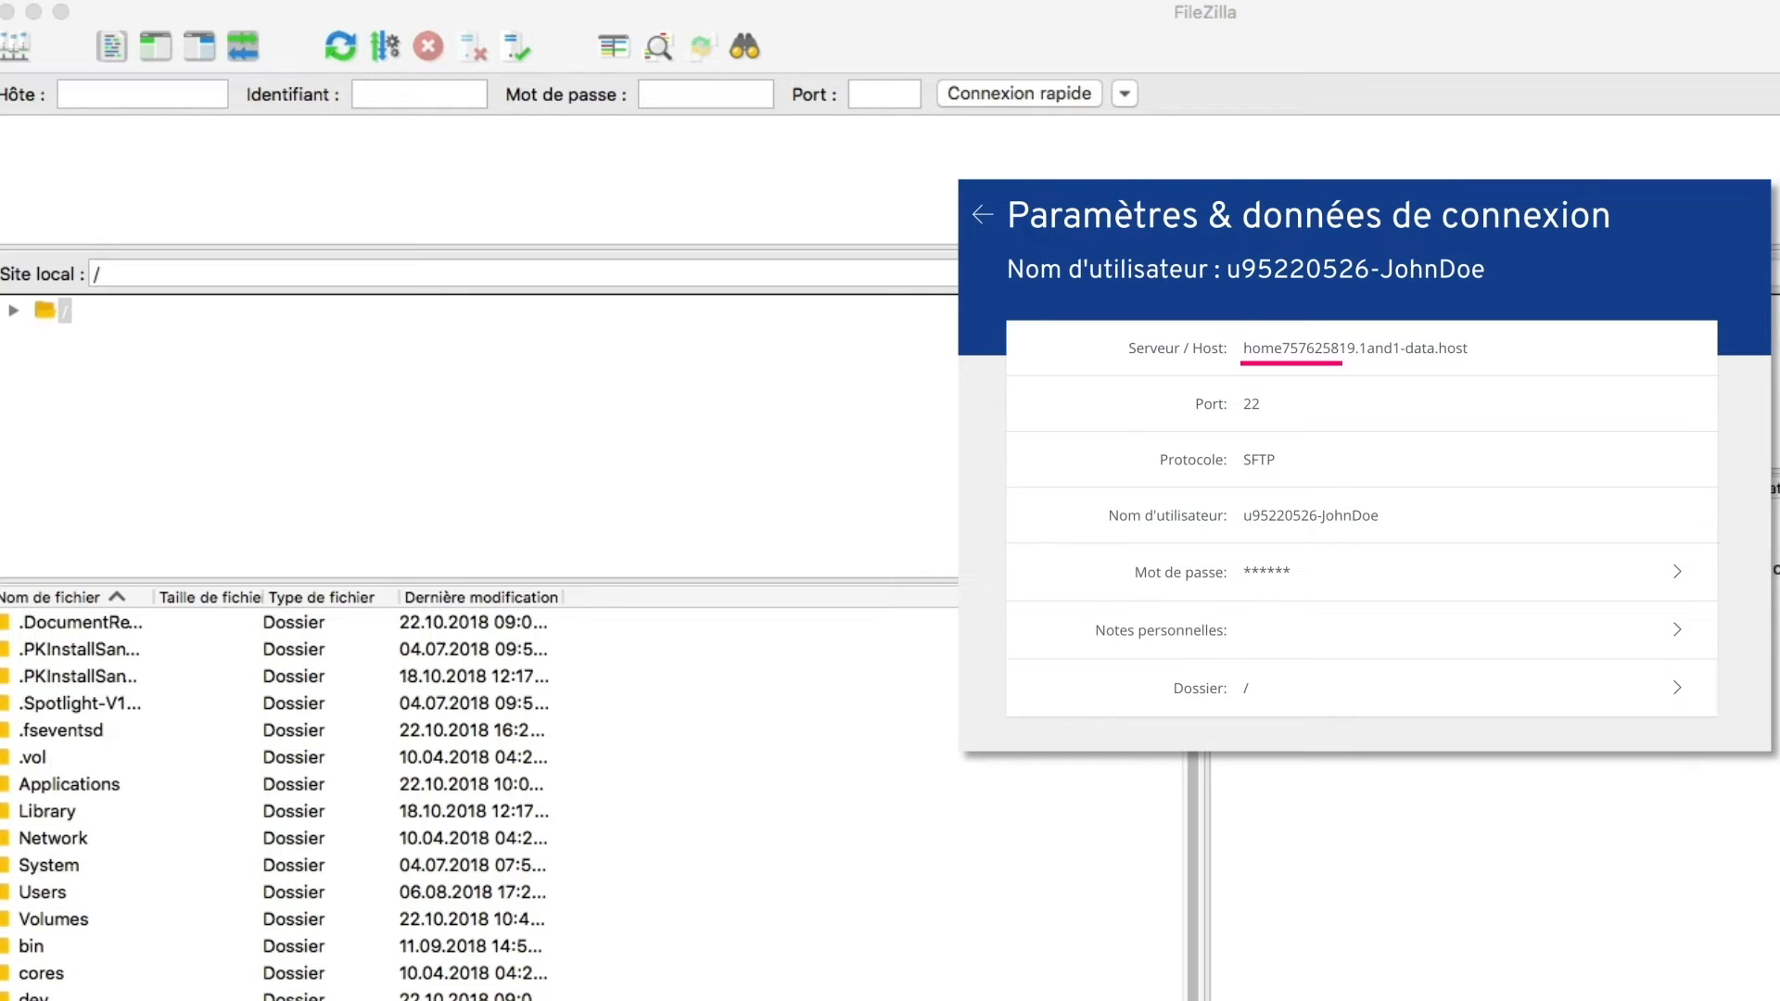
# Quick-connect to the IONOS host on port 22 with the pasted username and the password.
pyautogui.click(91, 93)
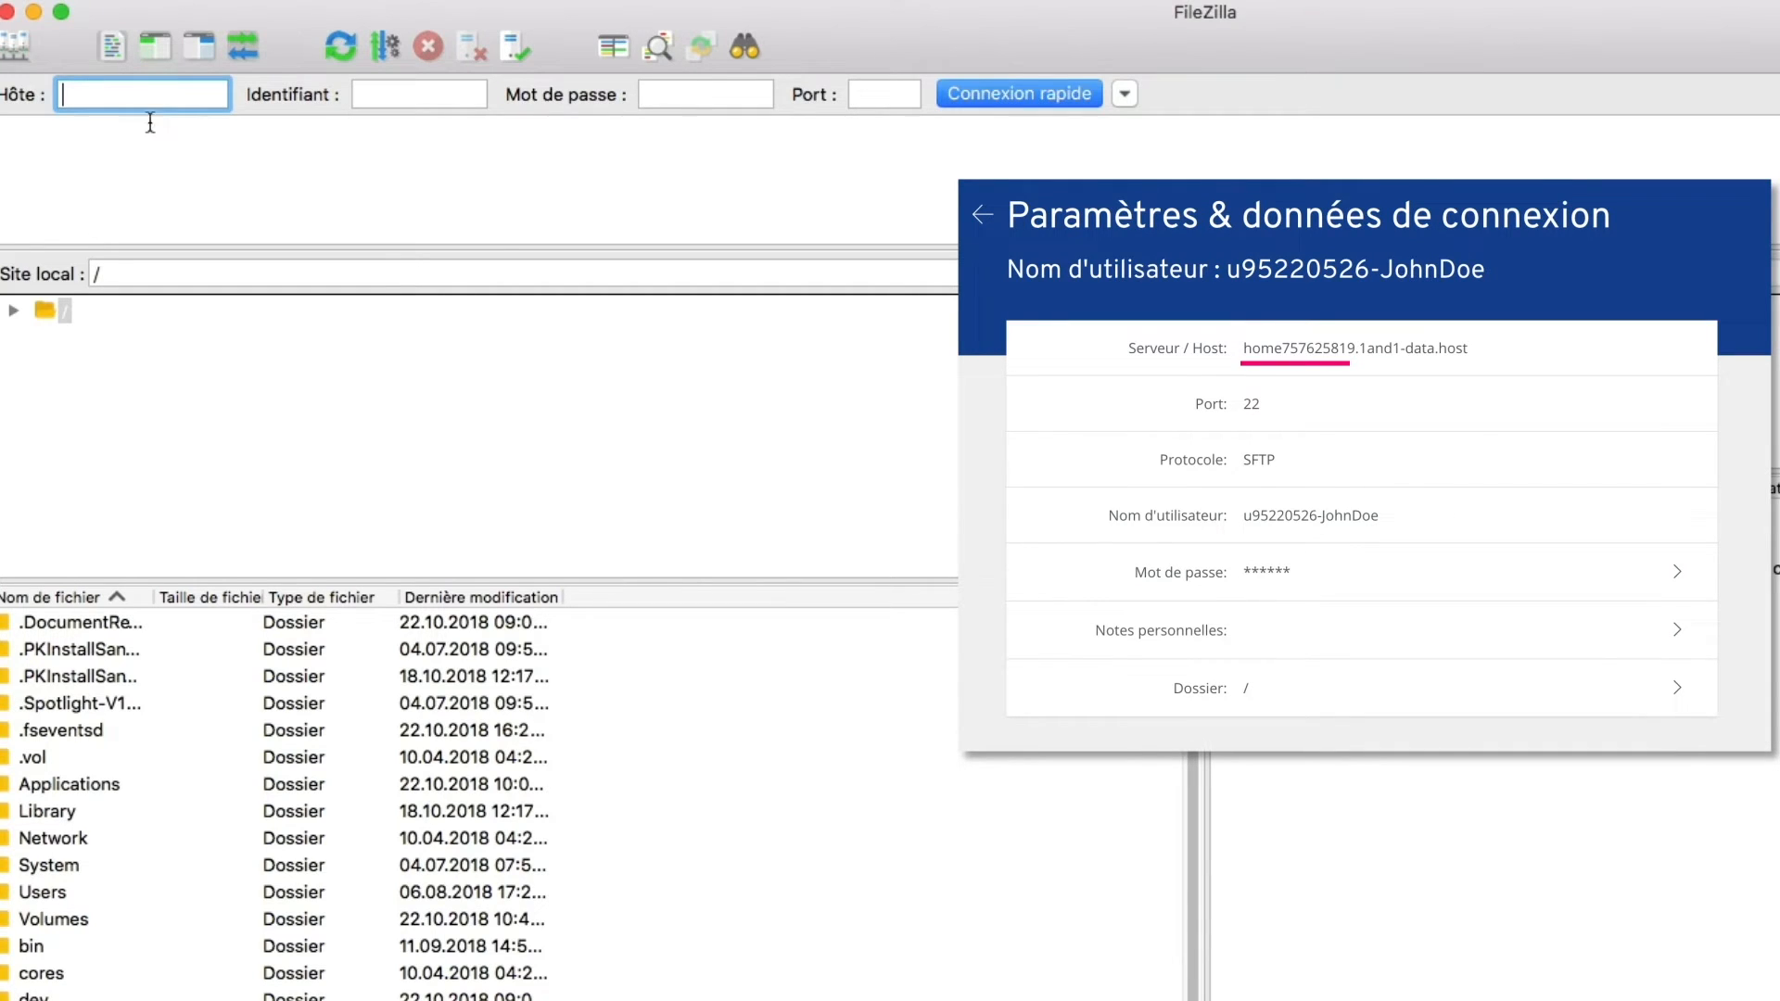
pyautogui.write('home757625819.1and1-data.host')
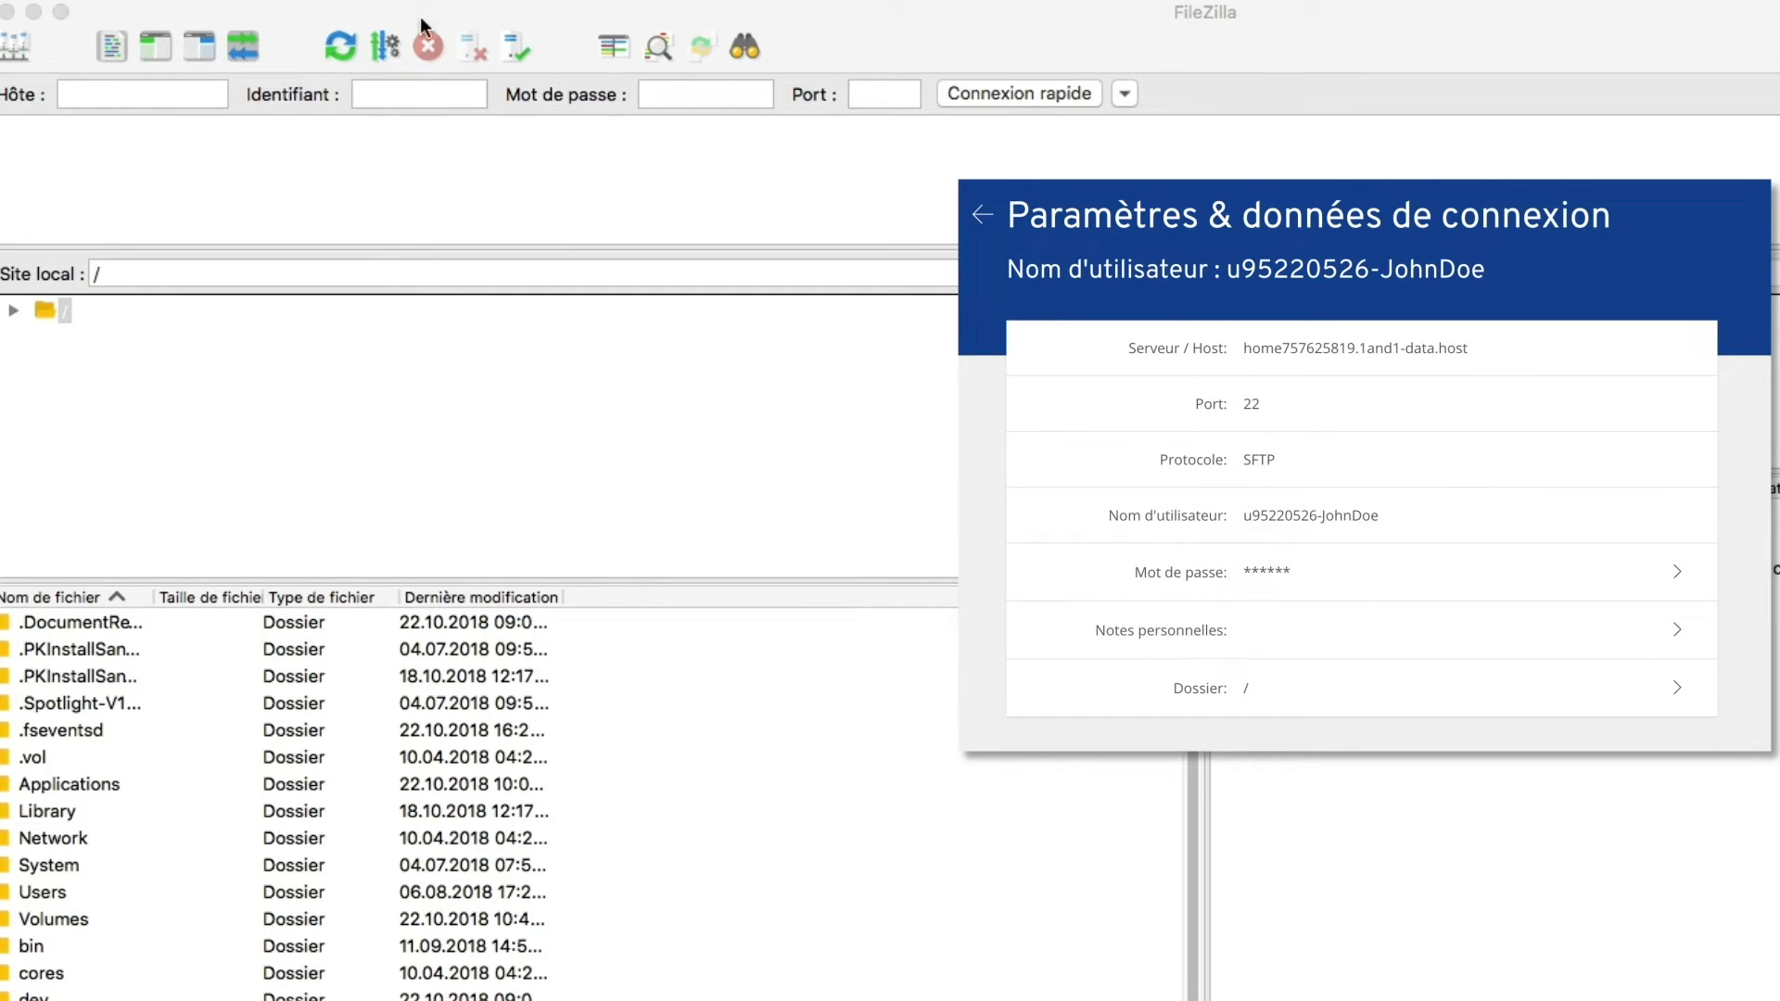
pyautogui.click(380, 95)
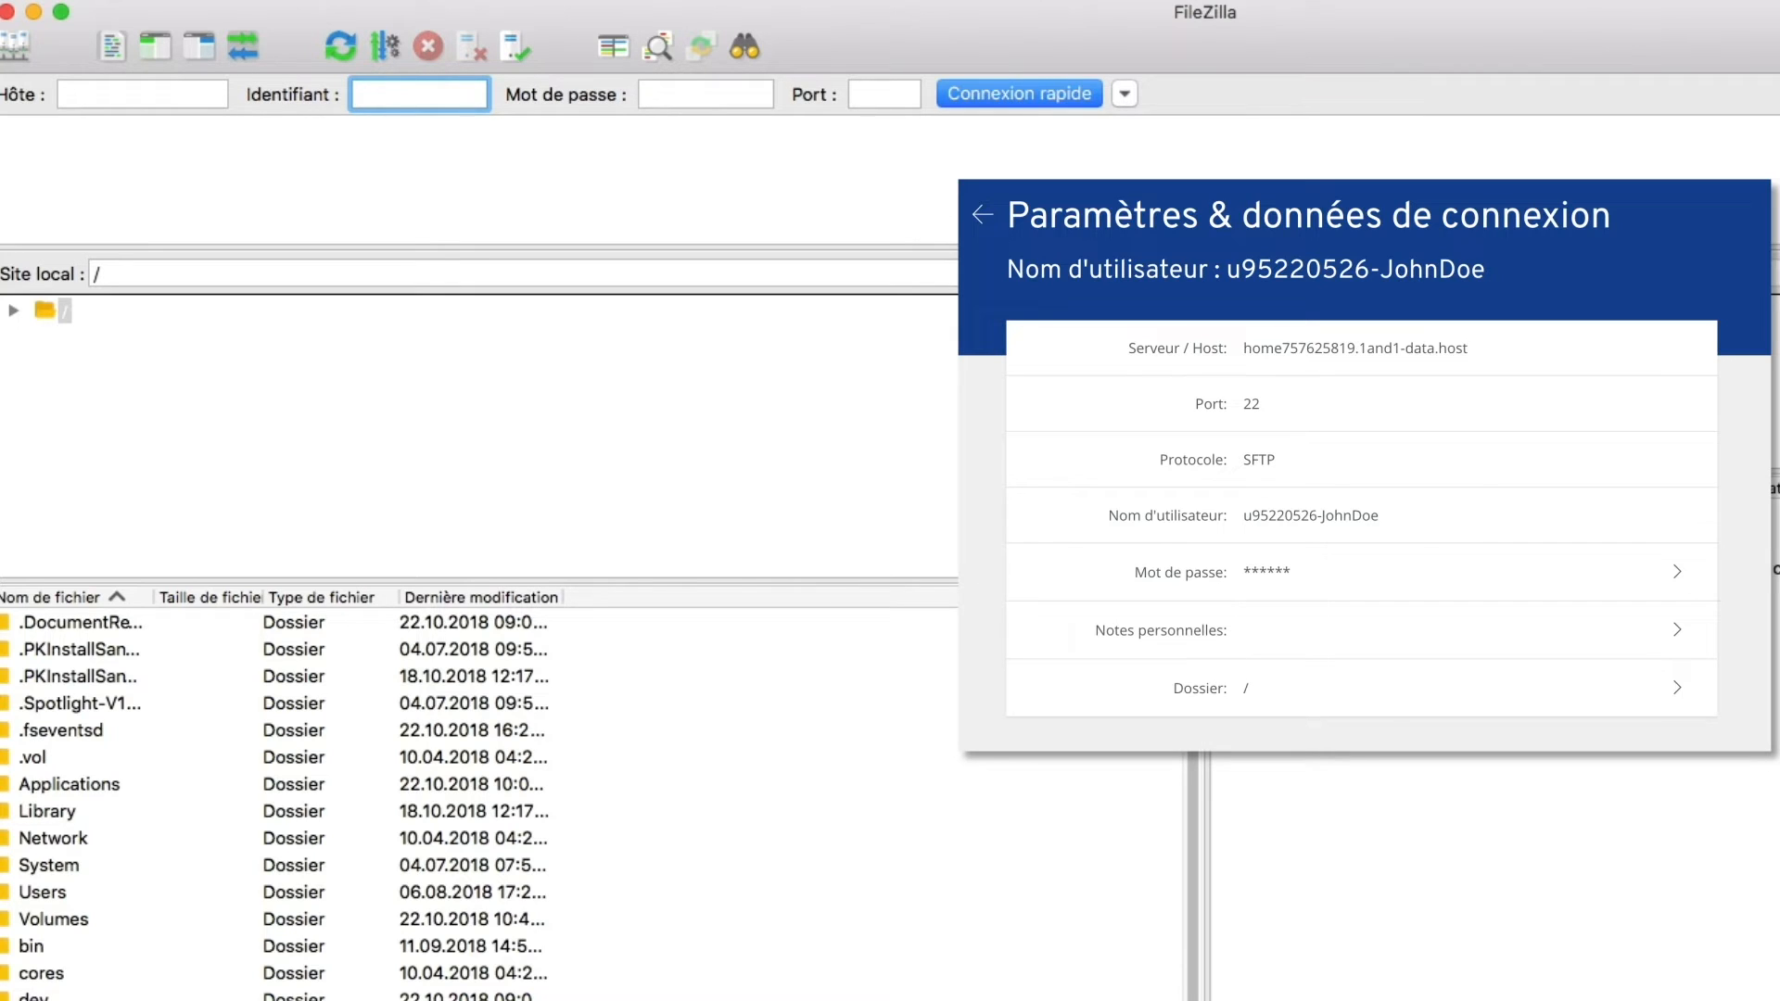
pyautogui.press('super+v')
pyautogui.click(646, 90)
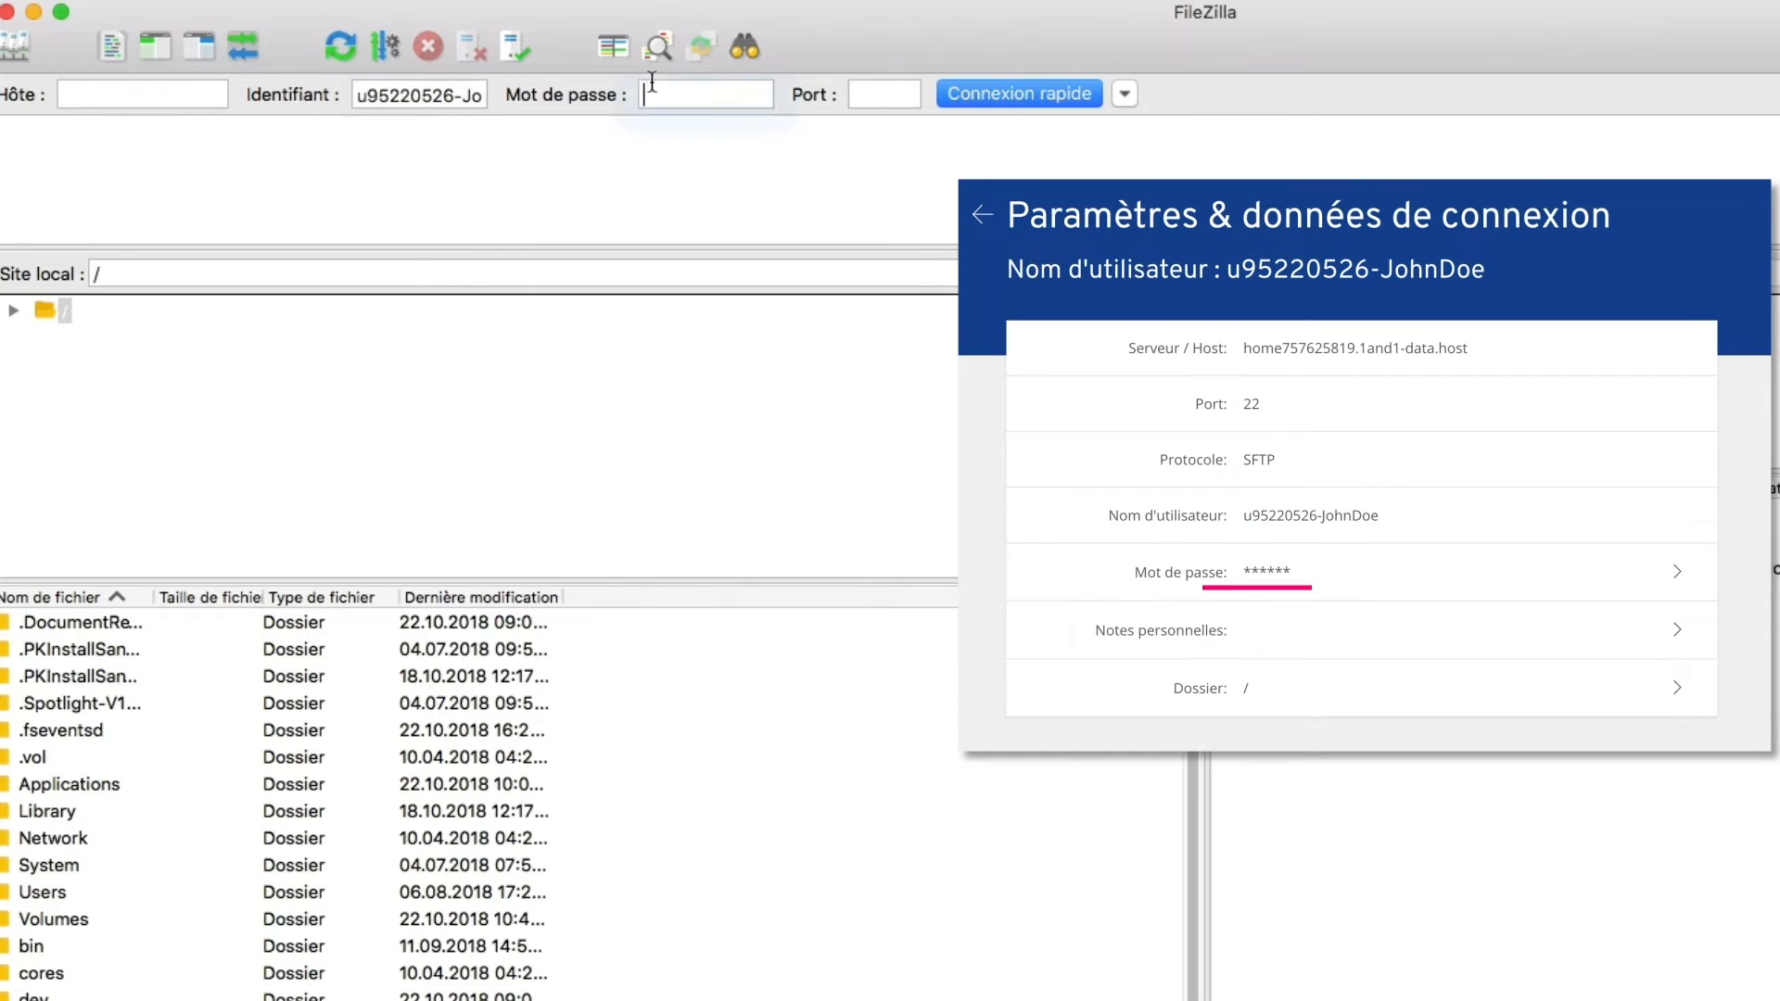
pyautogui.write('••••')
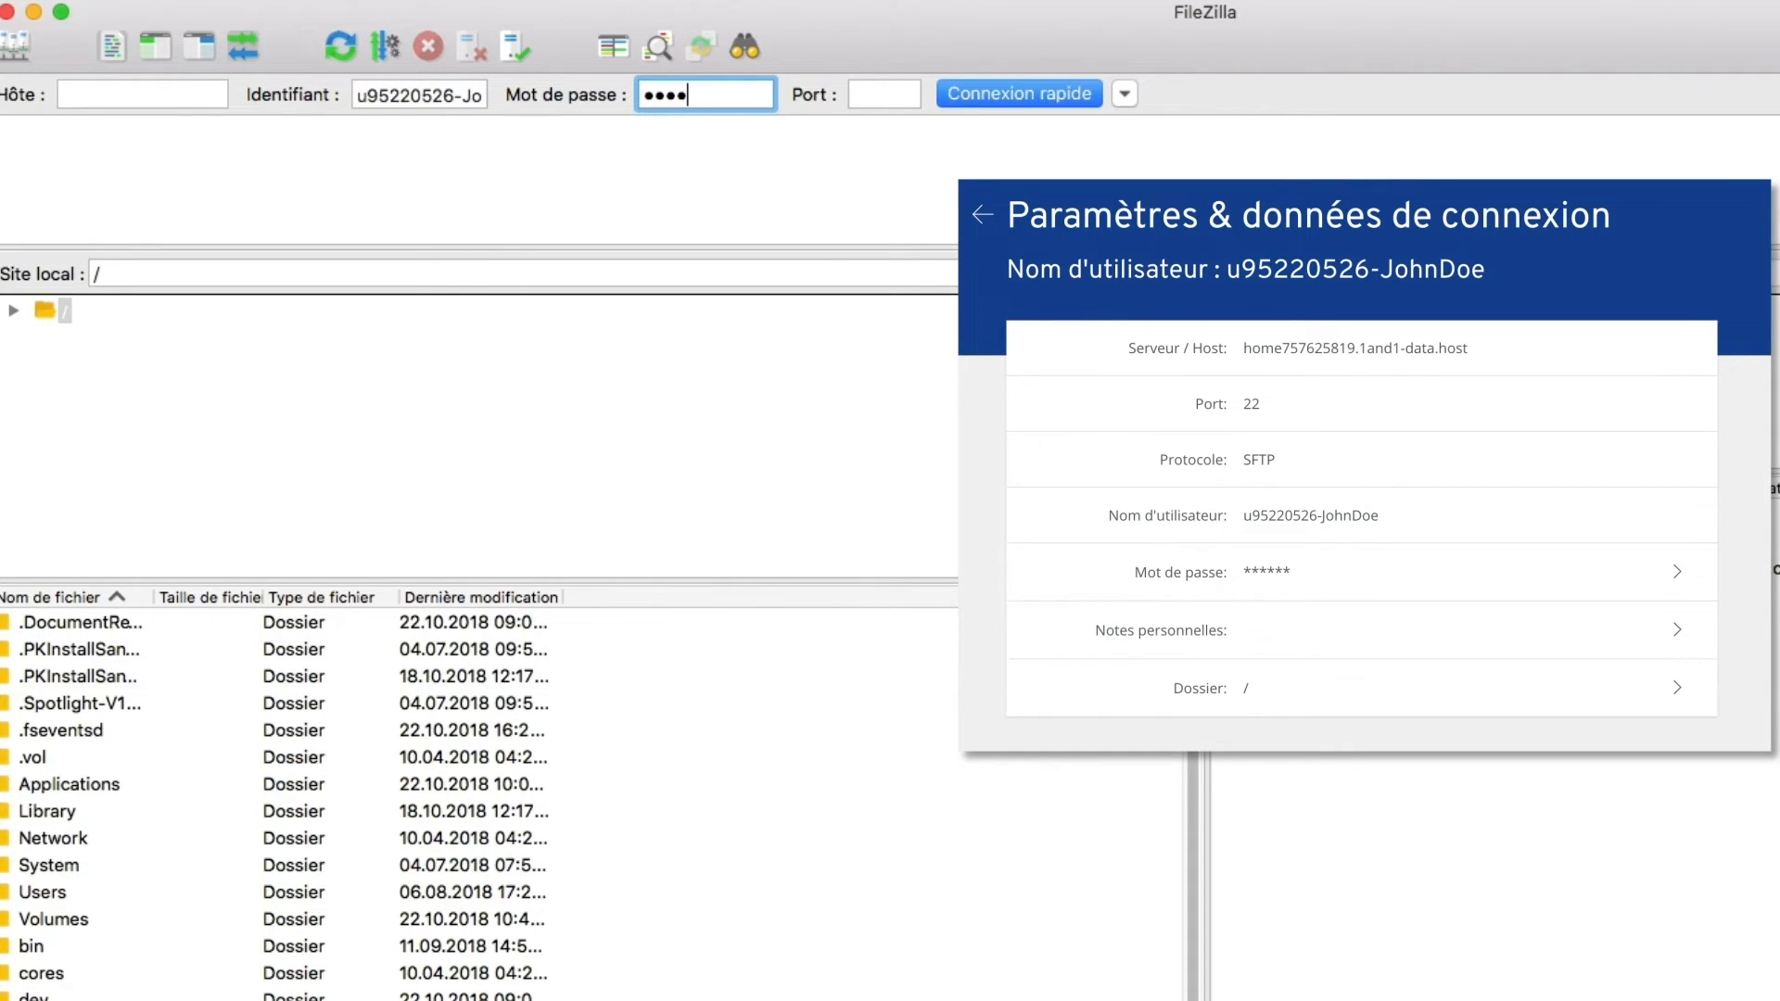
pyautogui.write('••••••••••')
pyautogui.press('Tab')
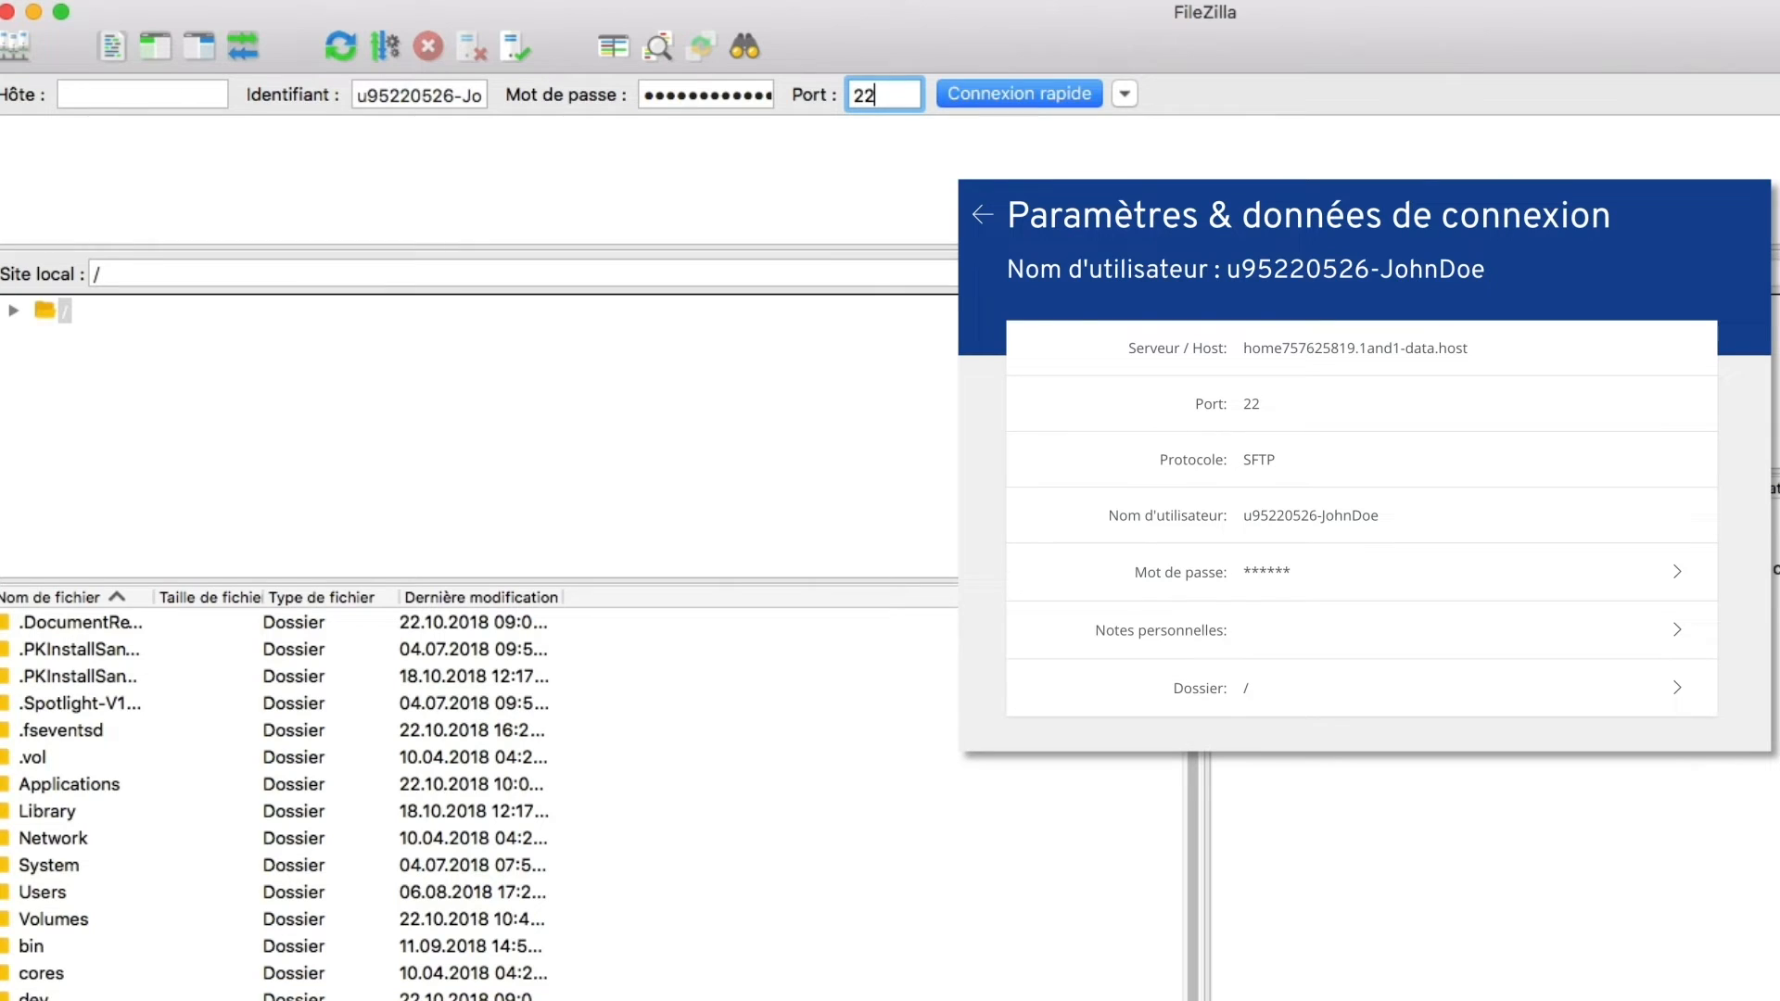
pyautogui.write('22')
pyautogui.press('Return')
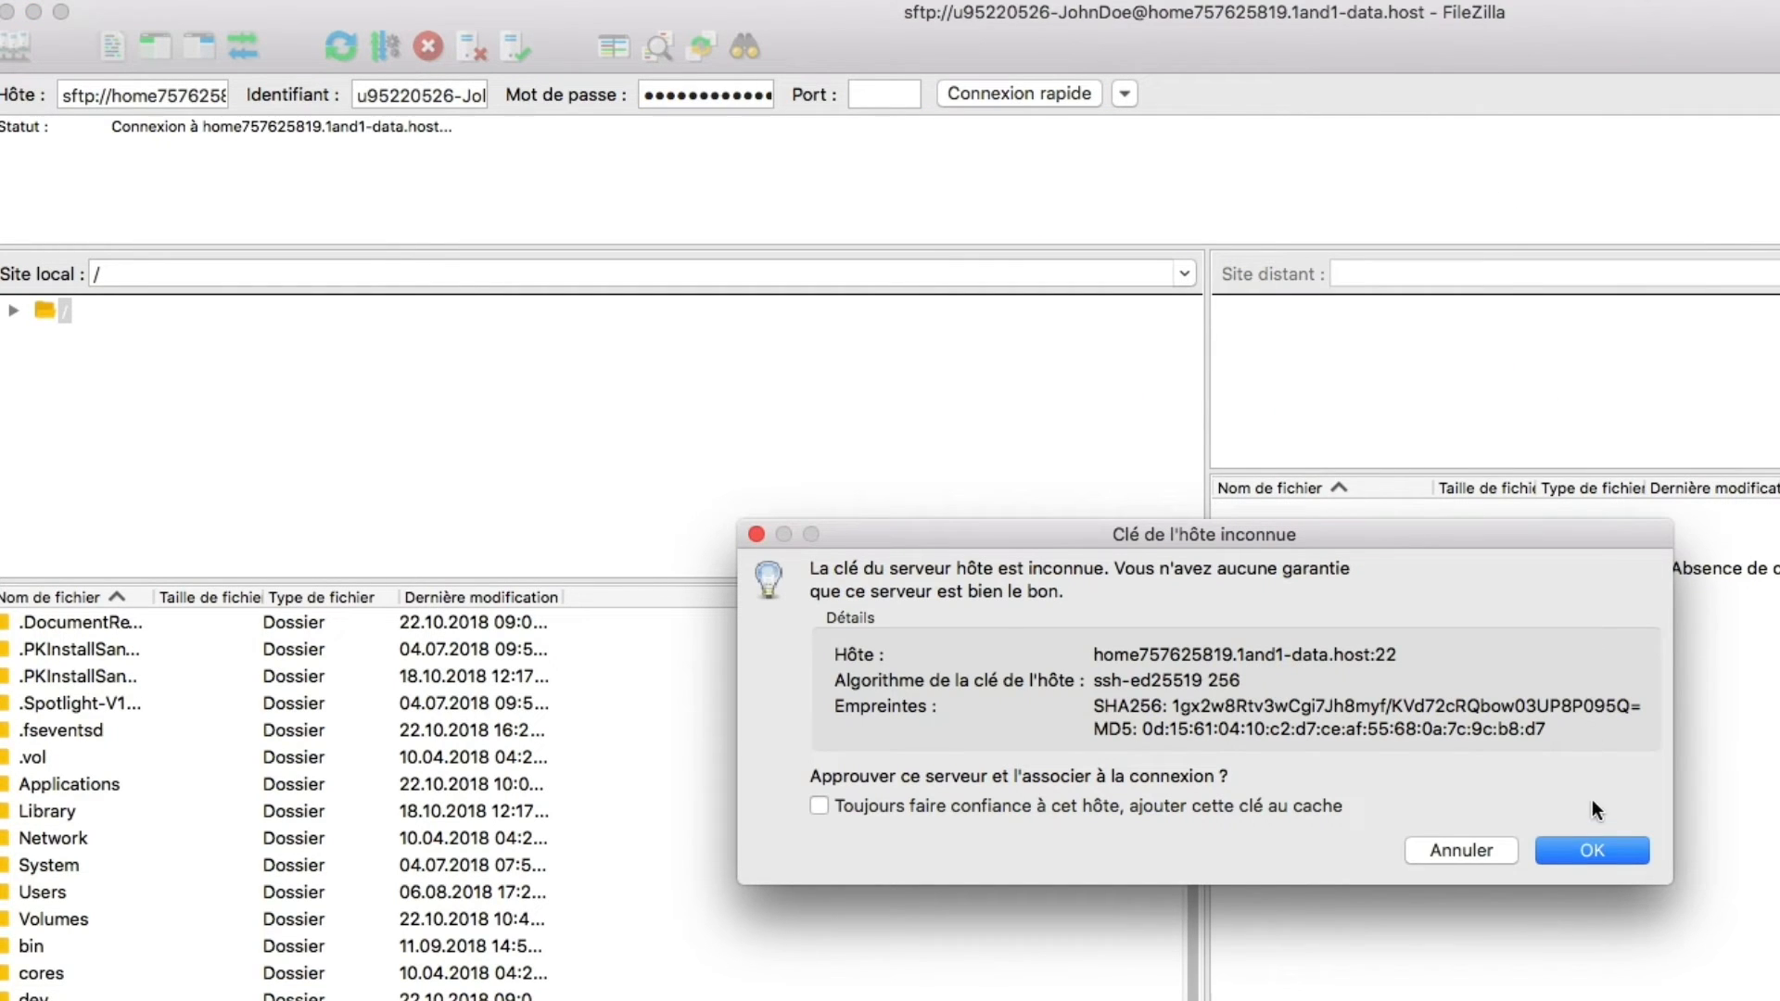
# Trust the server's host key, confirm success in the status log, and select local Users.
pyautogui.click(1588, 853)
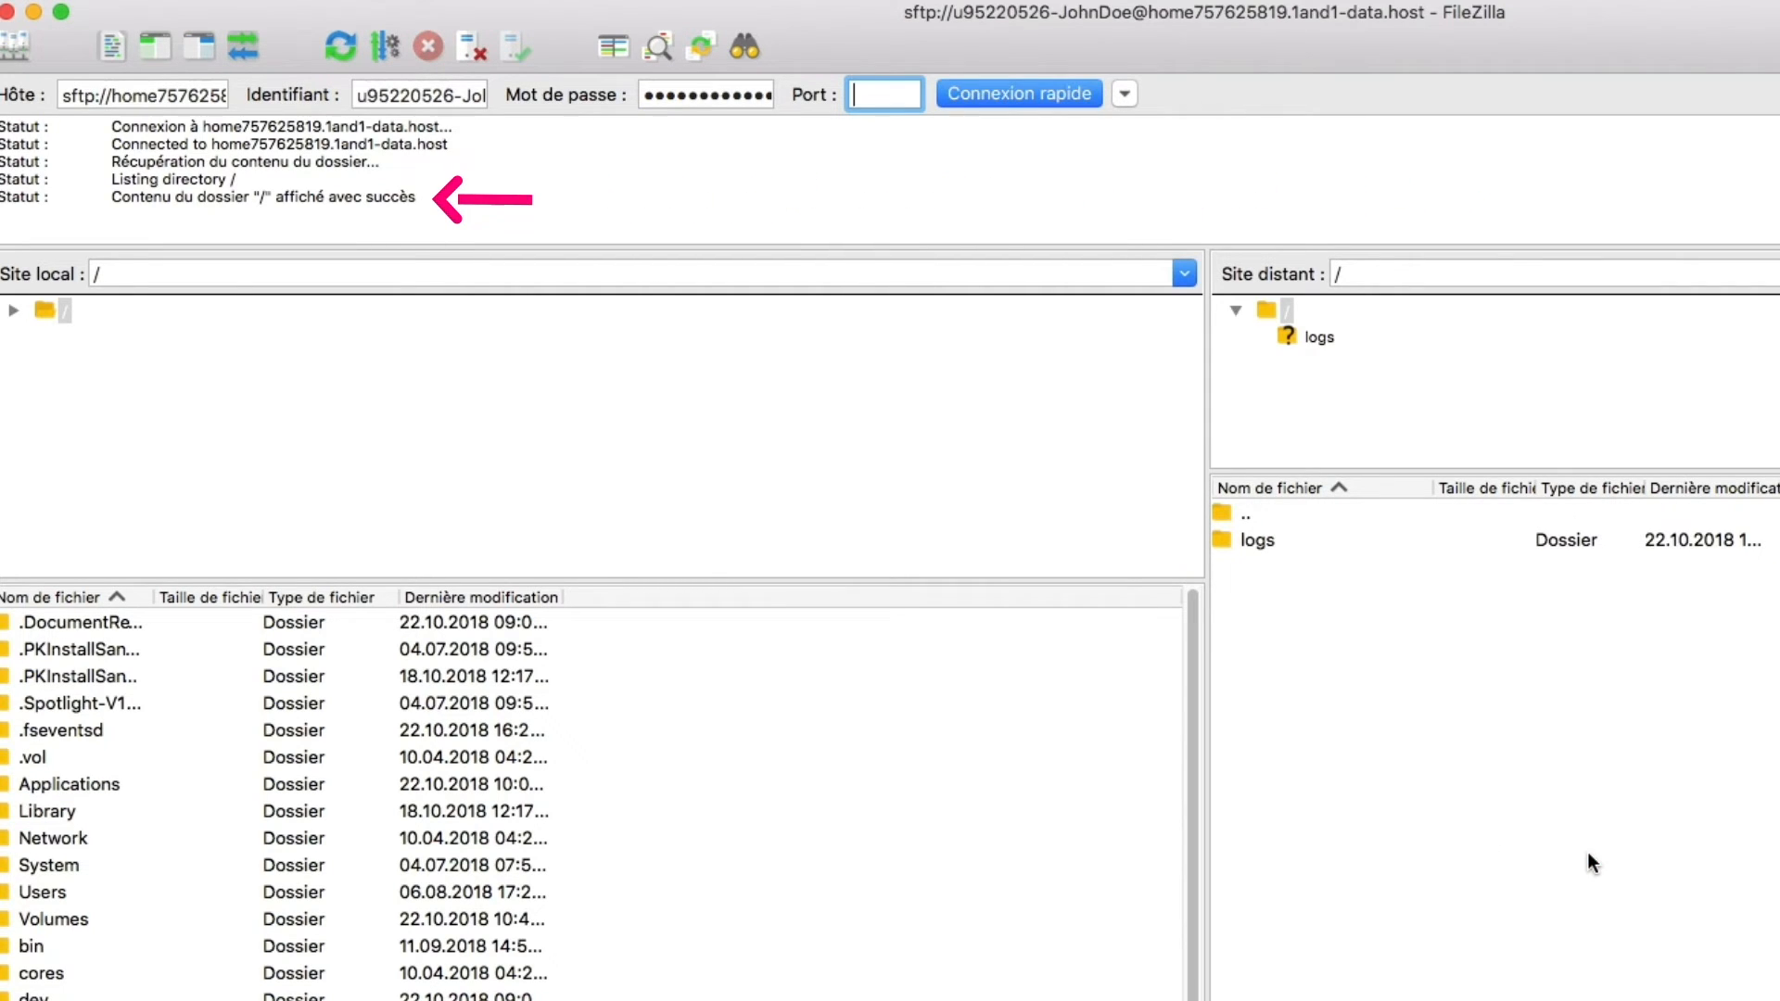
pyautogui.moveTo(416, 196); pyautogui.dragTo(275, 197)
pyautogui.click(515, 227)
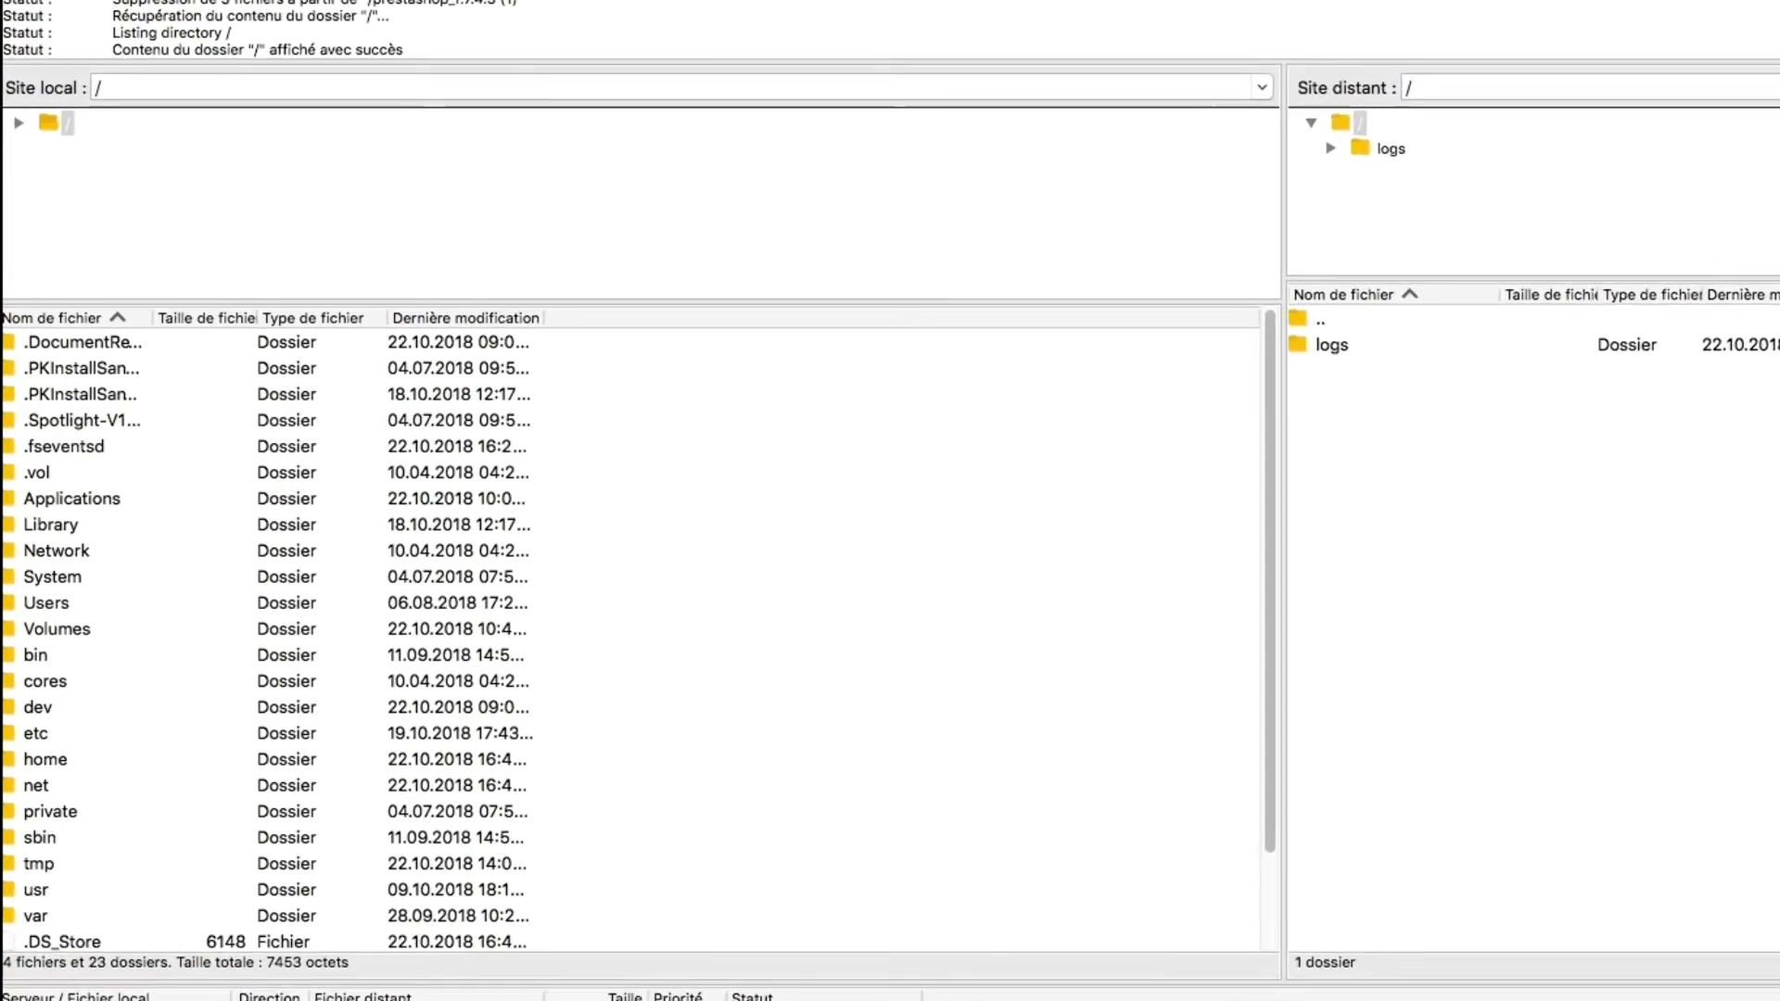
pyautogui.click(52, 627)
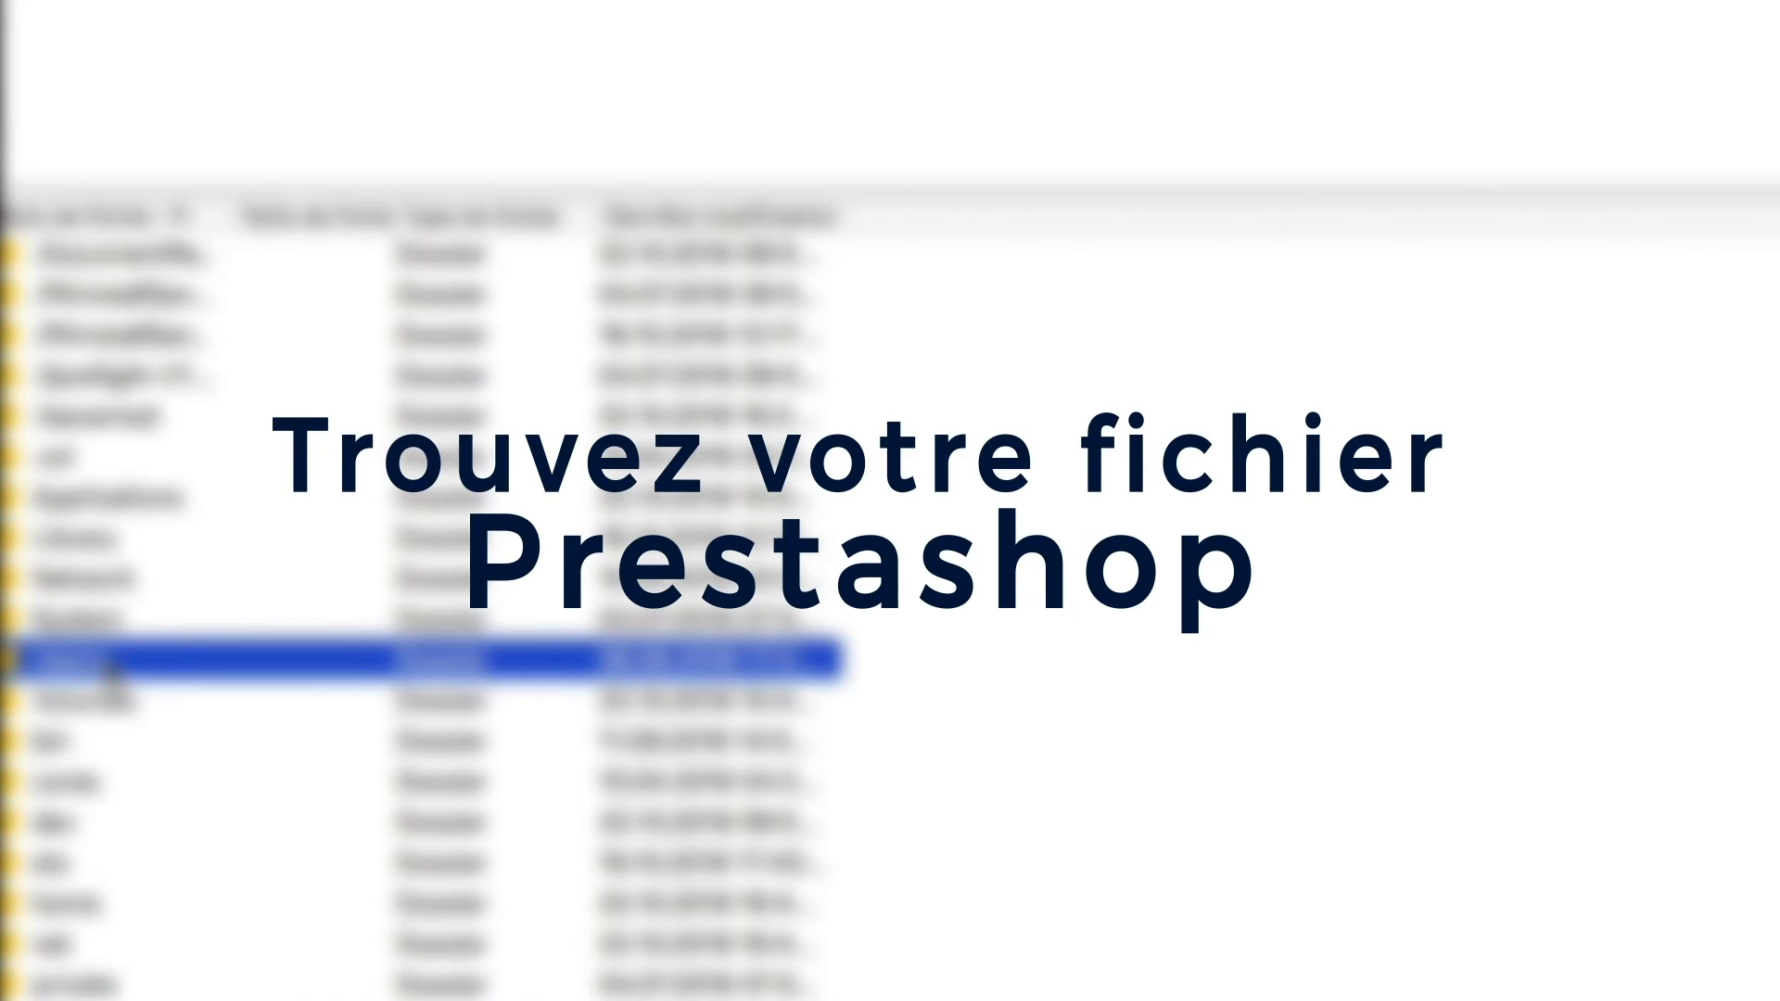
# Upload the three installer files, including index.php and prestashop.zip, from Documents to the server.
pyautogui.doubleClick(108, 665)
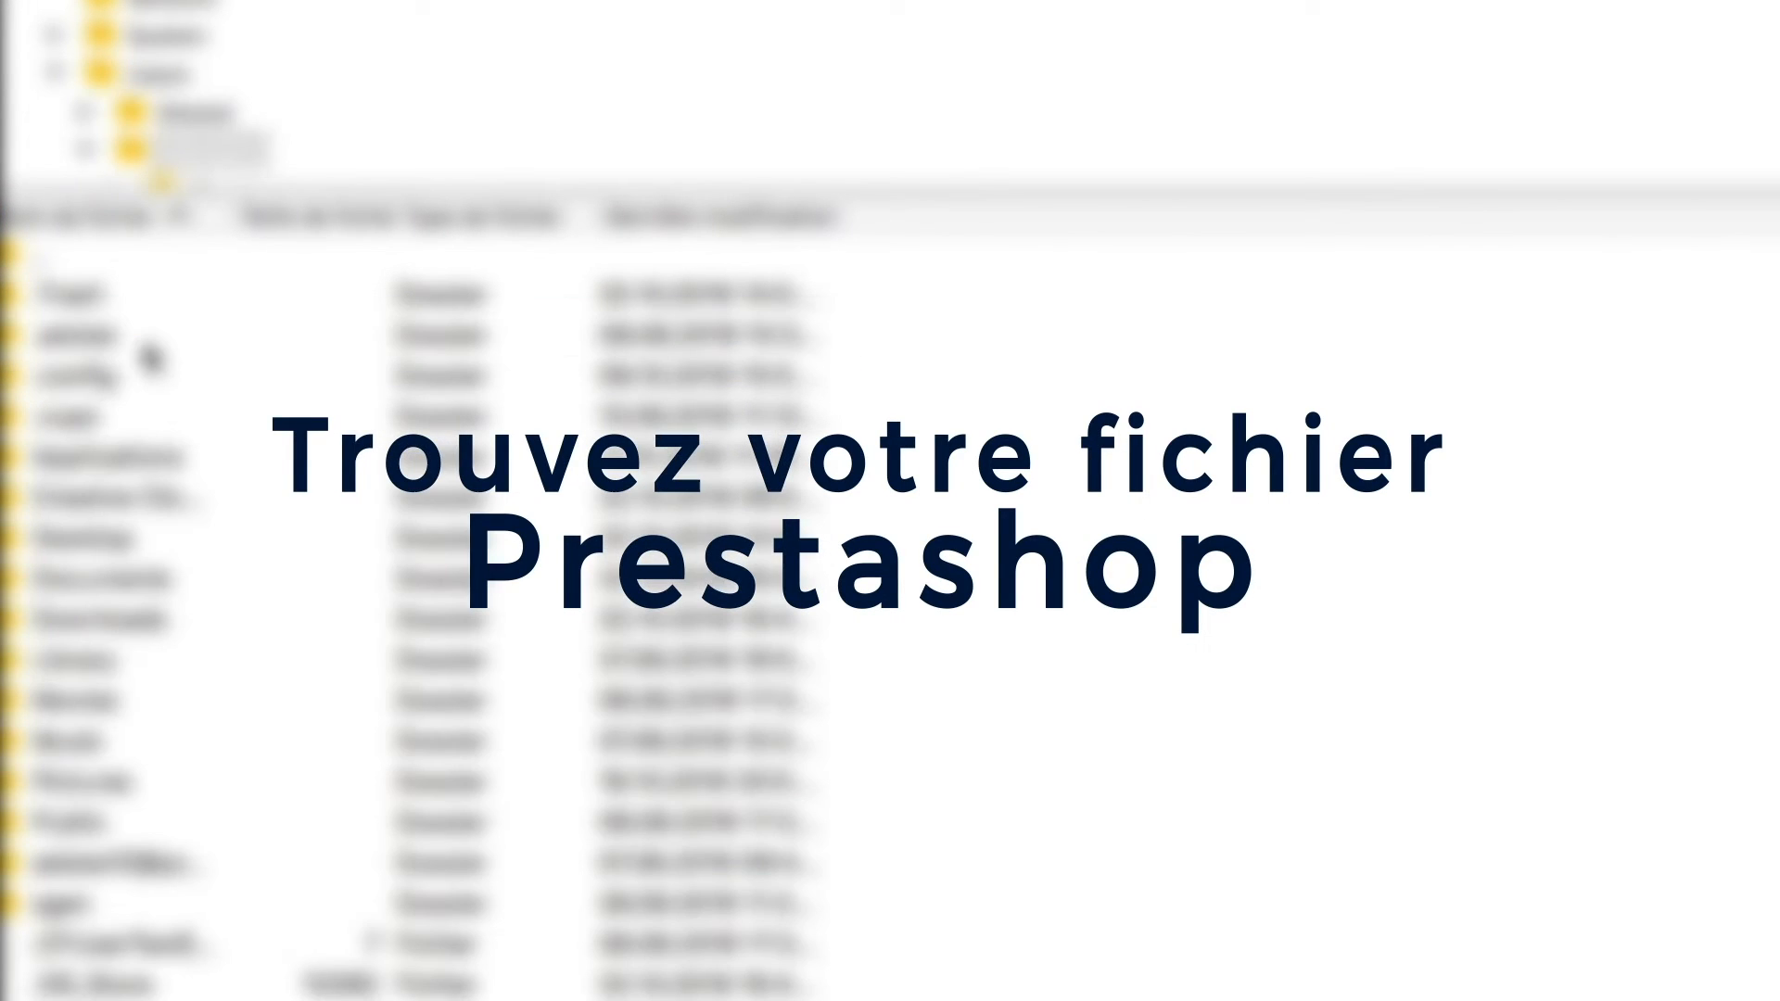
pyautogui.doubleClick(97, 582)
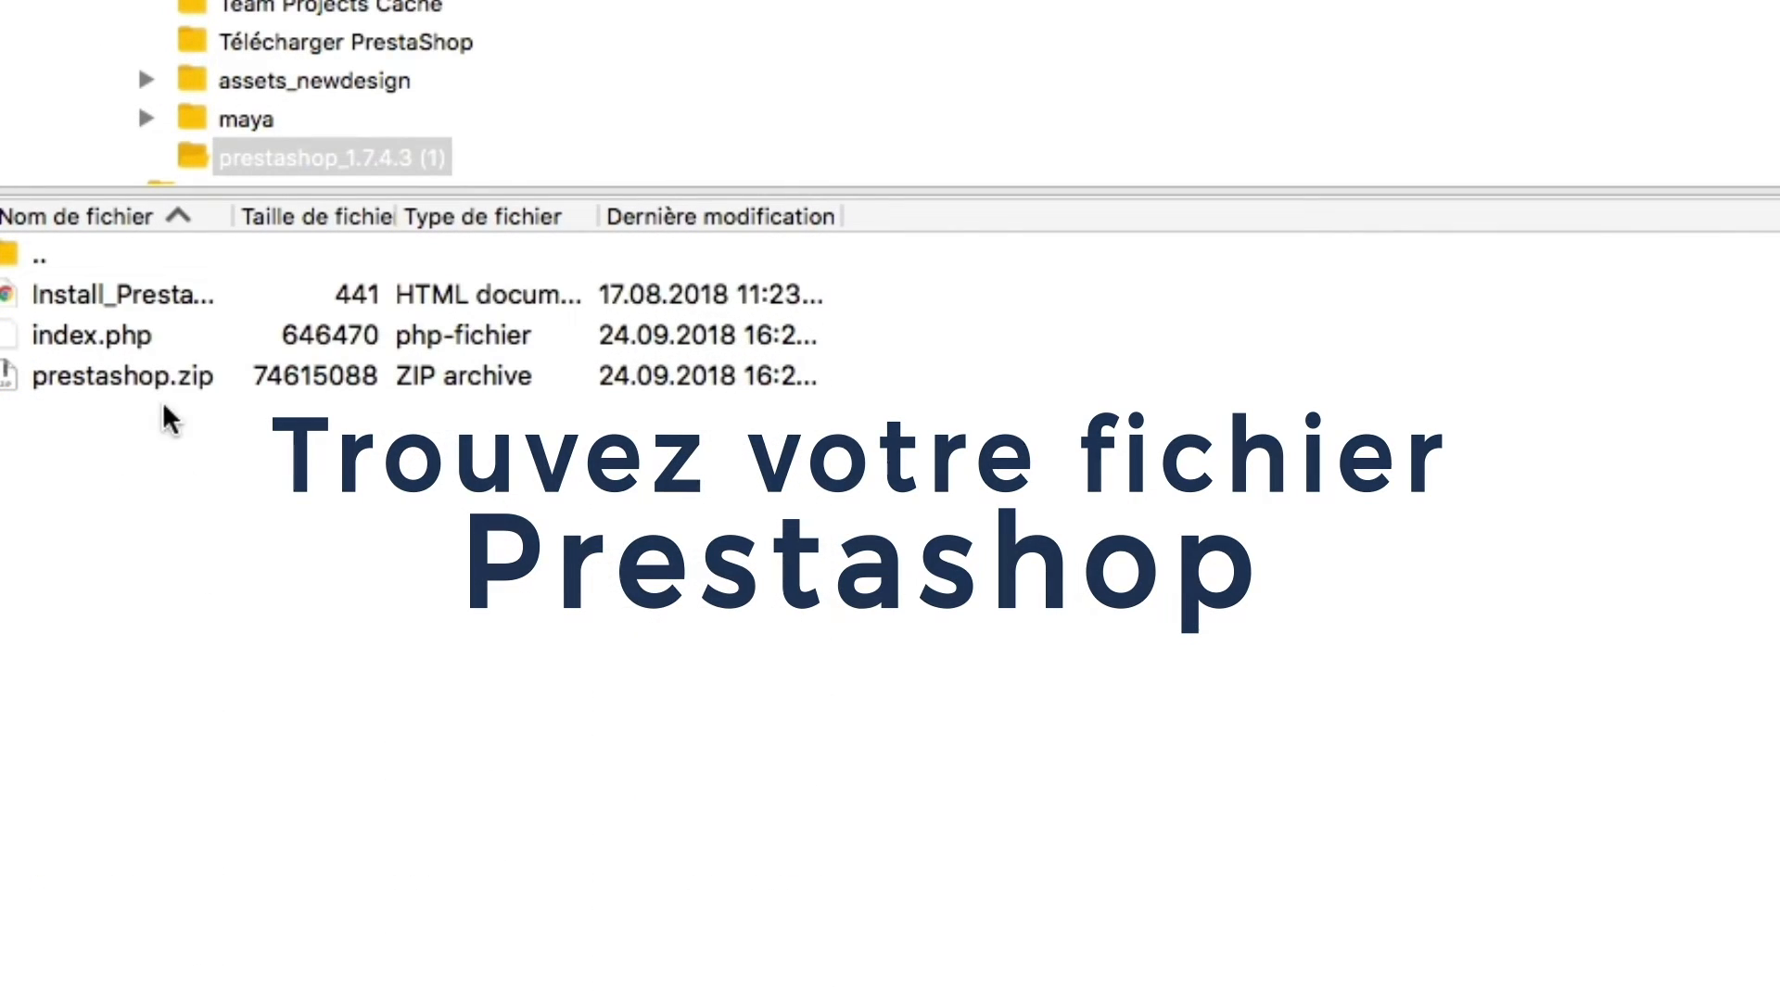
pyautogui.click(136, 295)
pyautogui.click(132, 371)
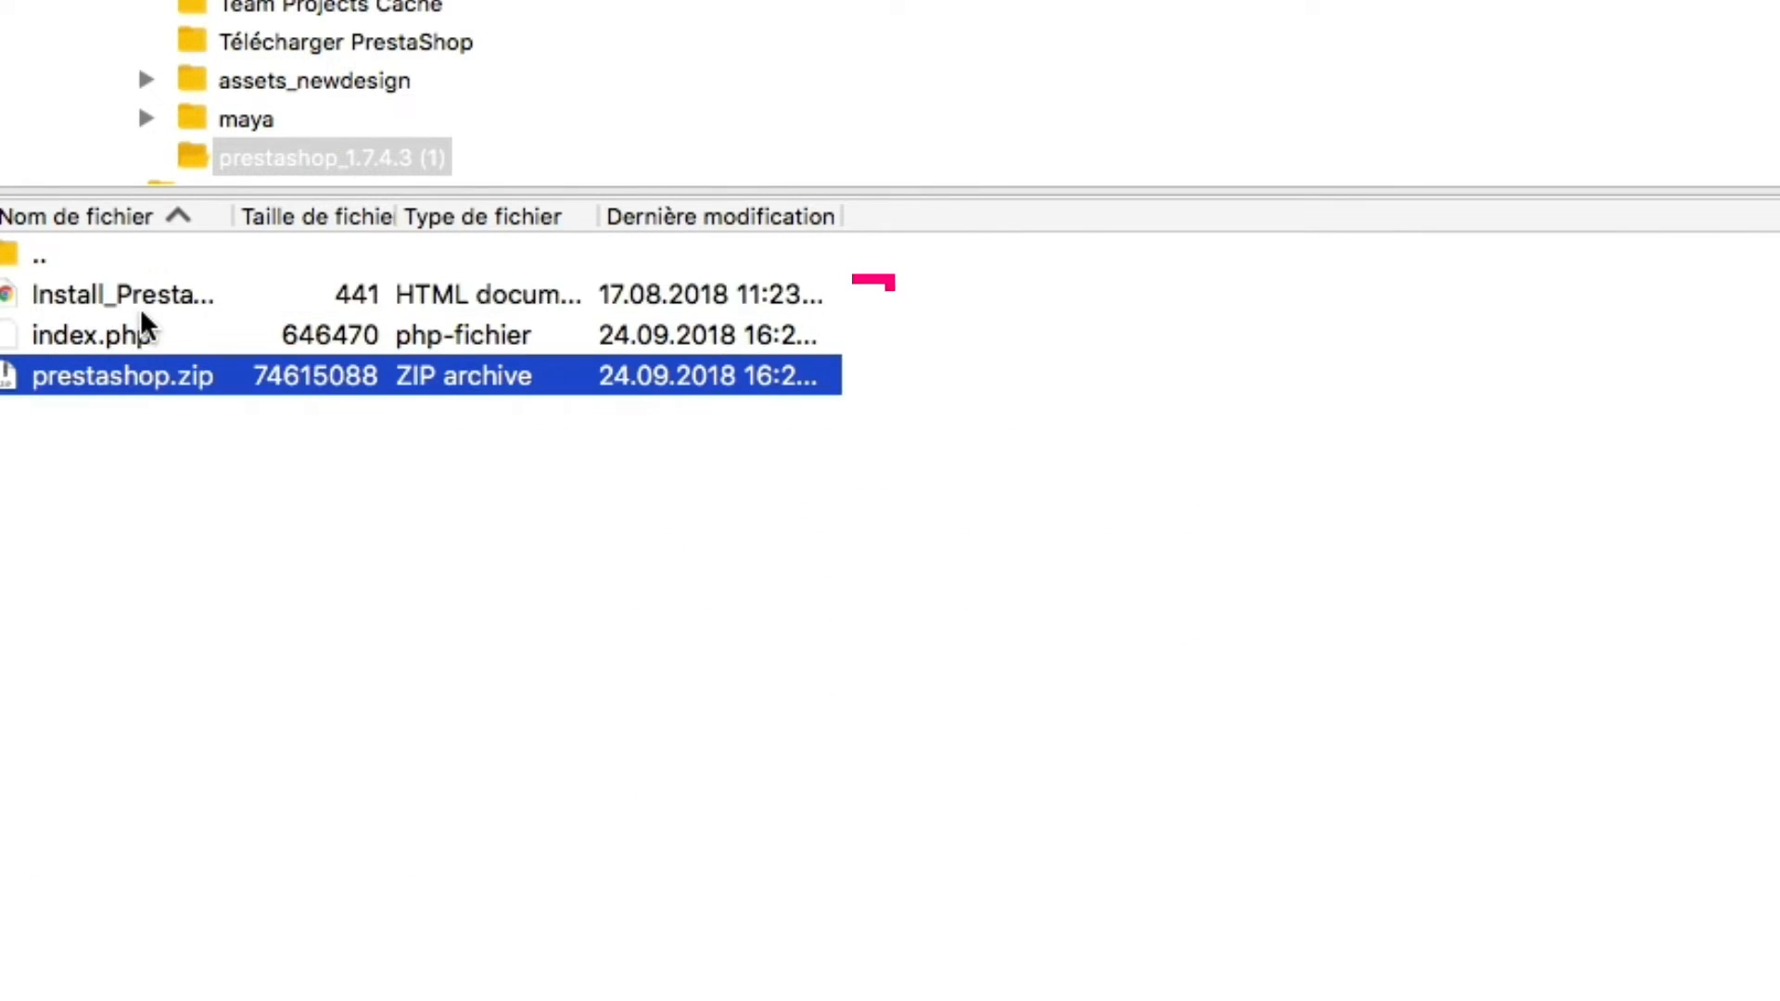
pyautogui.click(141, 302)
pyautogui.keyDown('shift'); pyautogui.click(135, 373); pyautogui.keyUp('shift')
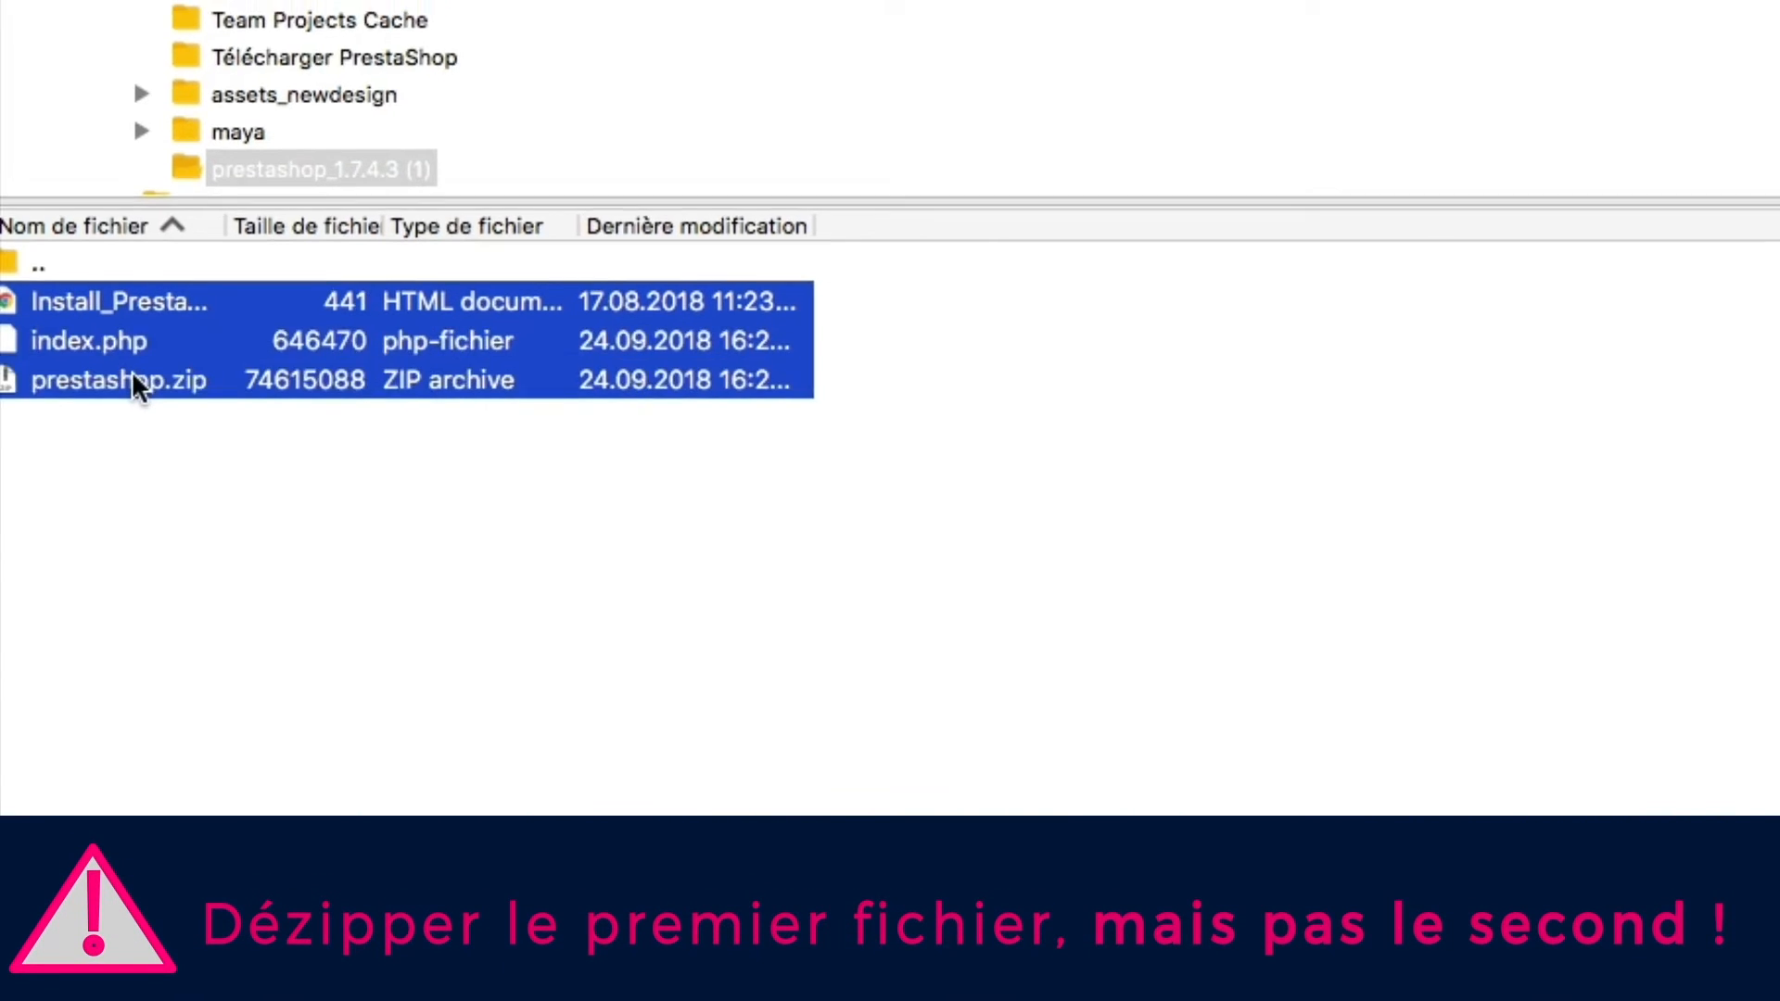
pyautogui.moveTo(74, 390); pyautogui.dragTo(1616, 536)
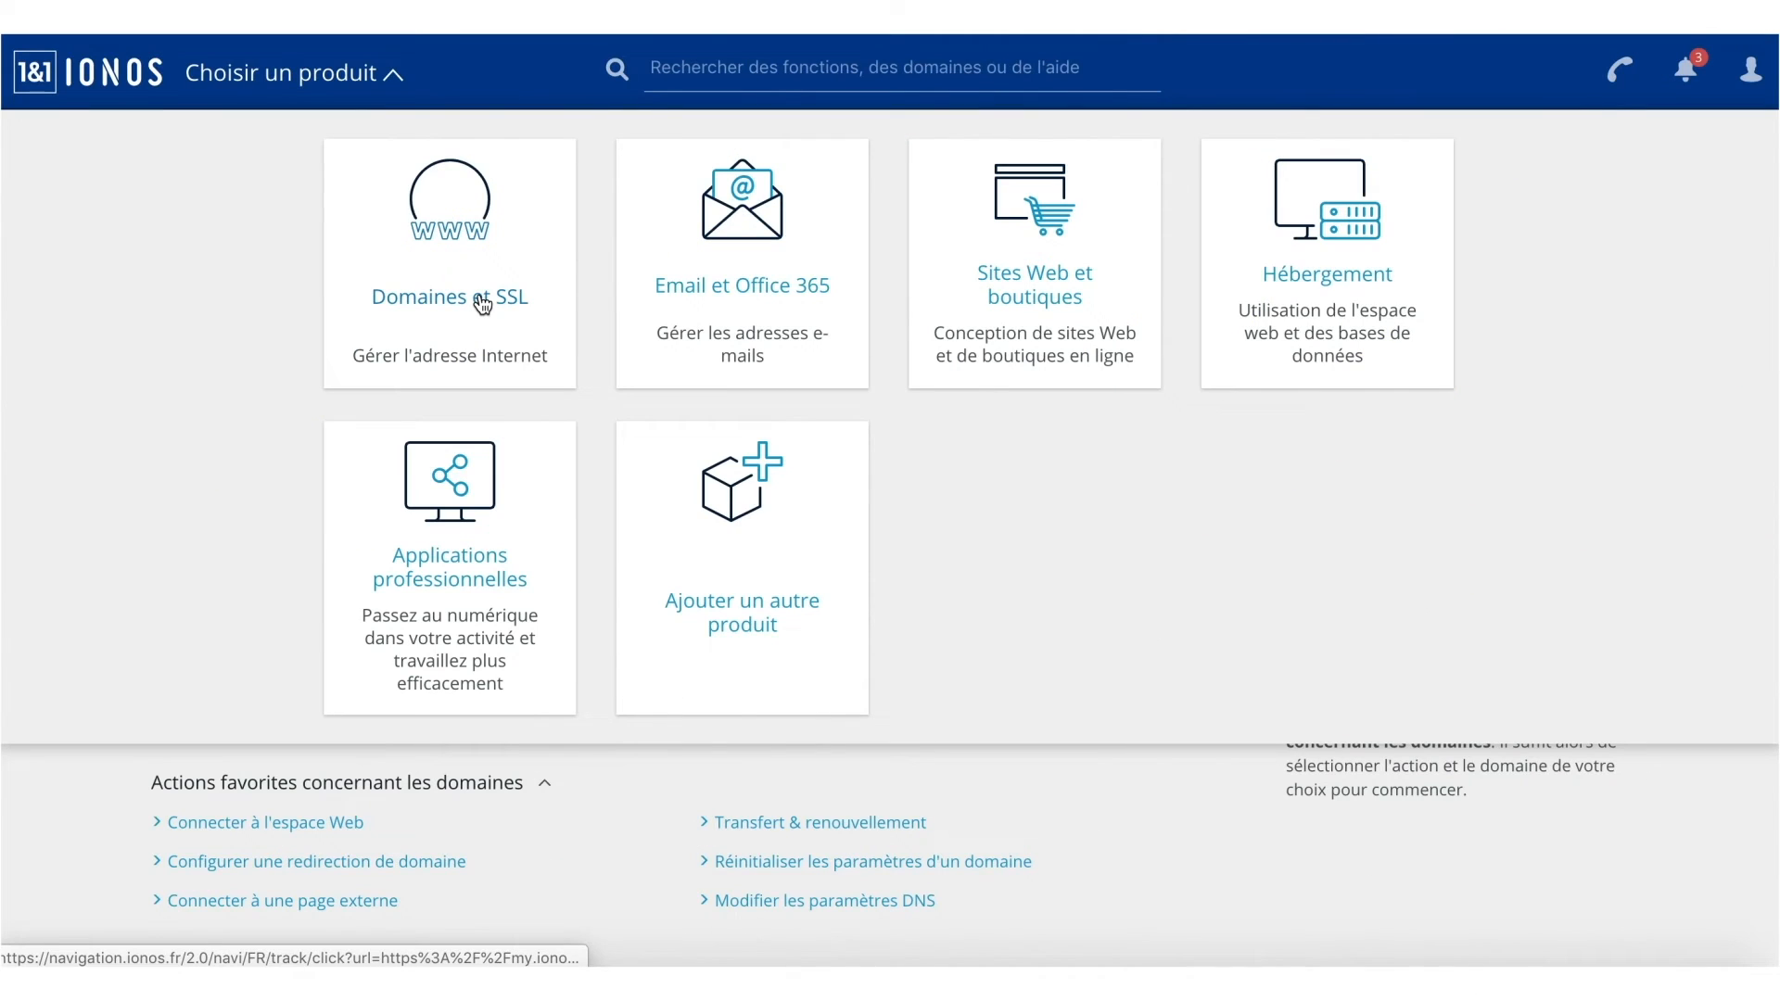
# Open lebeauvelorose.fr from the Domaines et SSL details to load the PrestaShop installer.
pyautogui.click(482, 304)
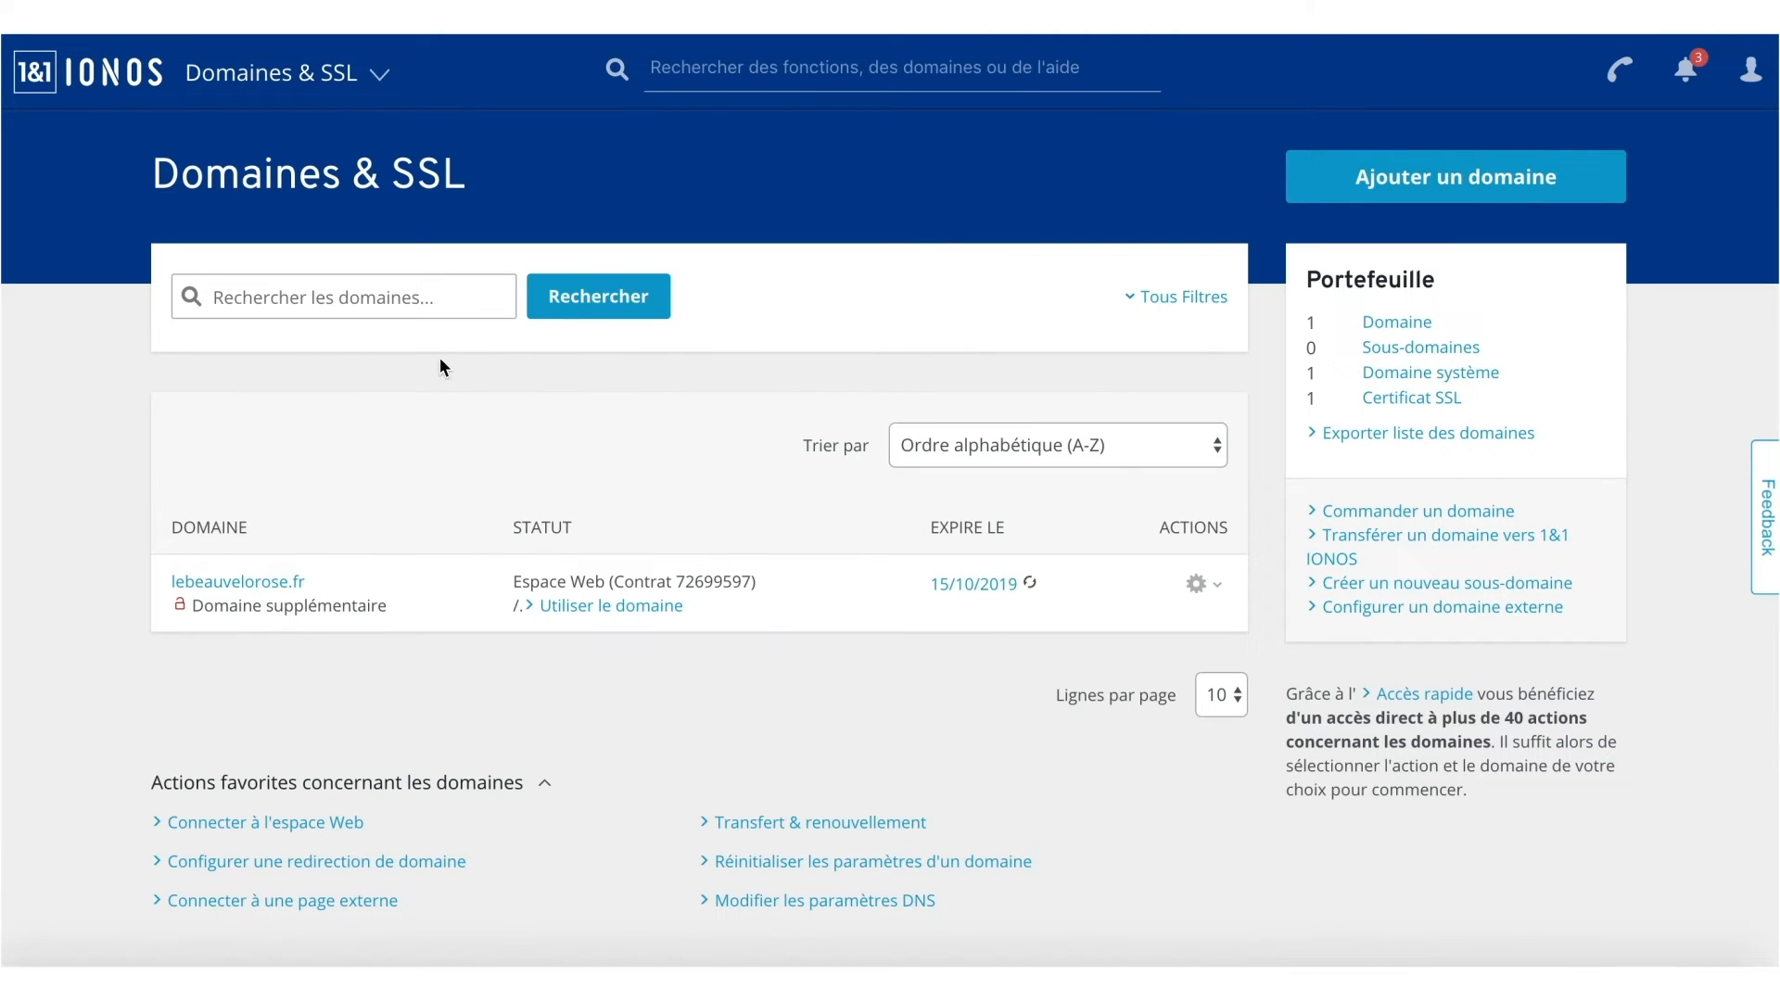
pyautogui.click(266, 590)
pyautogui.scroll(-1, 275, 581)
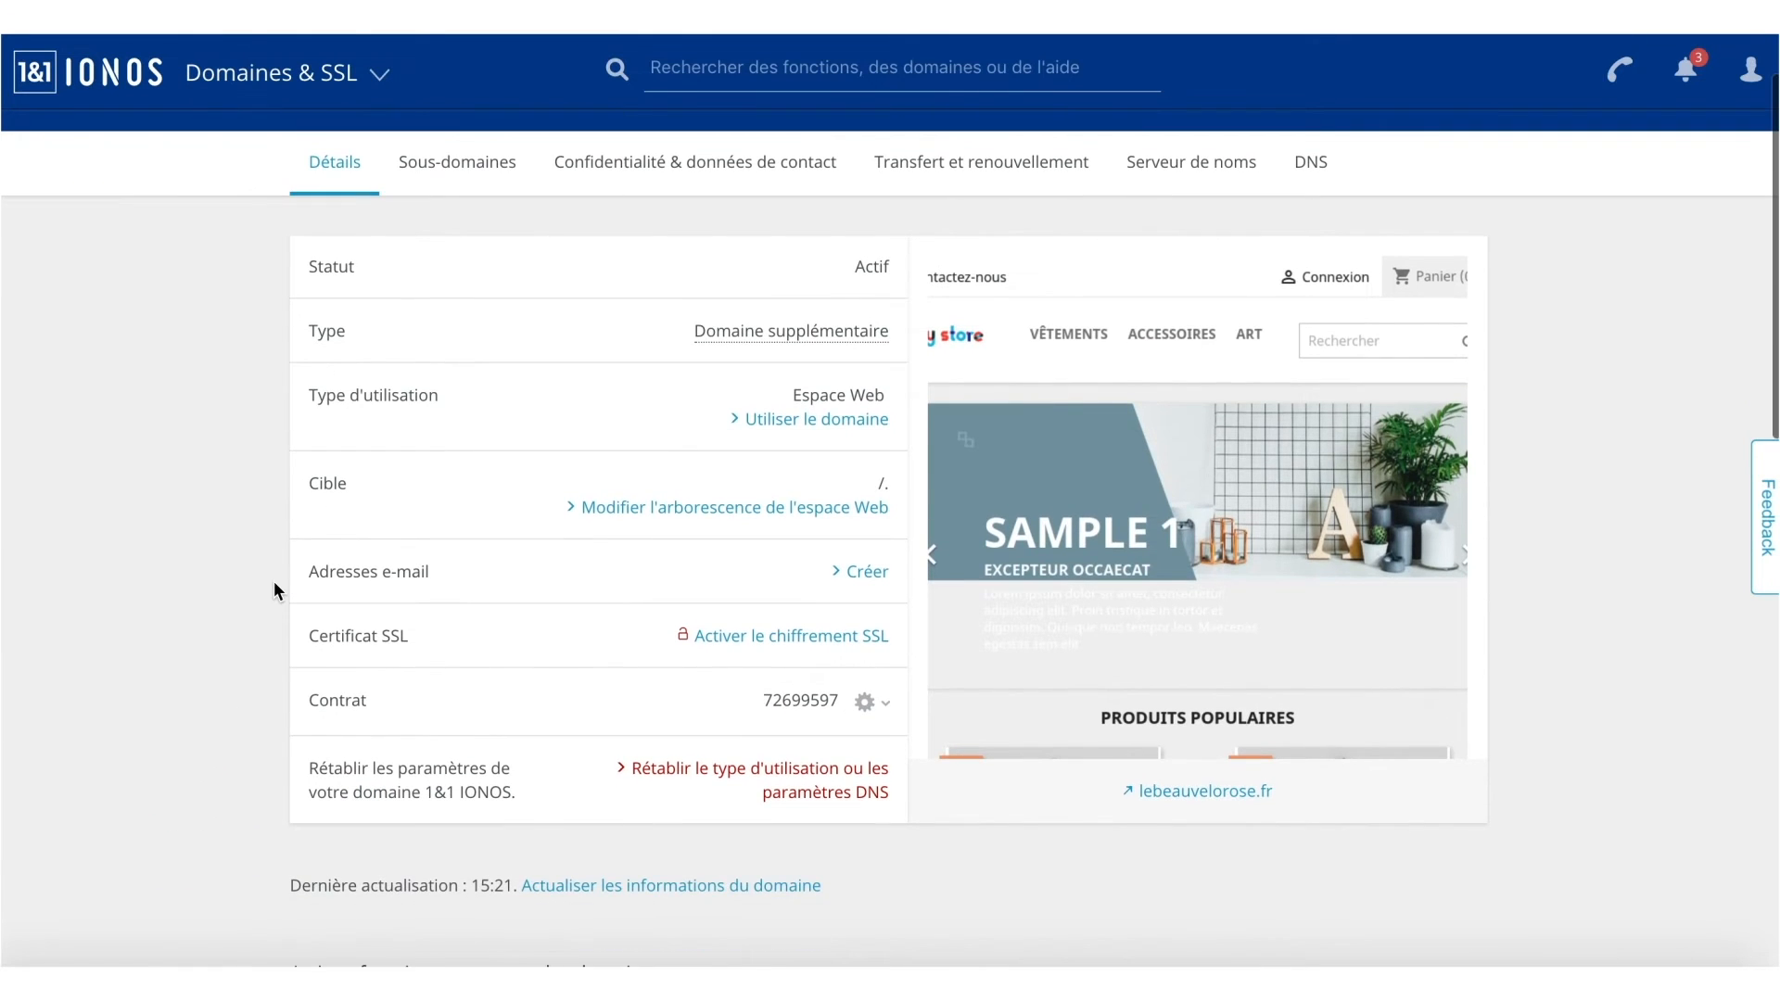
pyautogui.click(1220, 794)
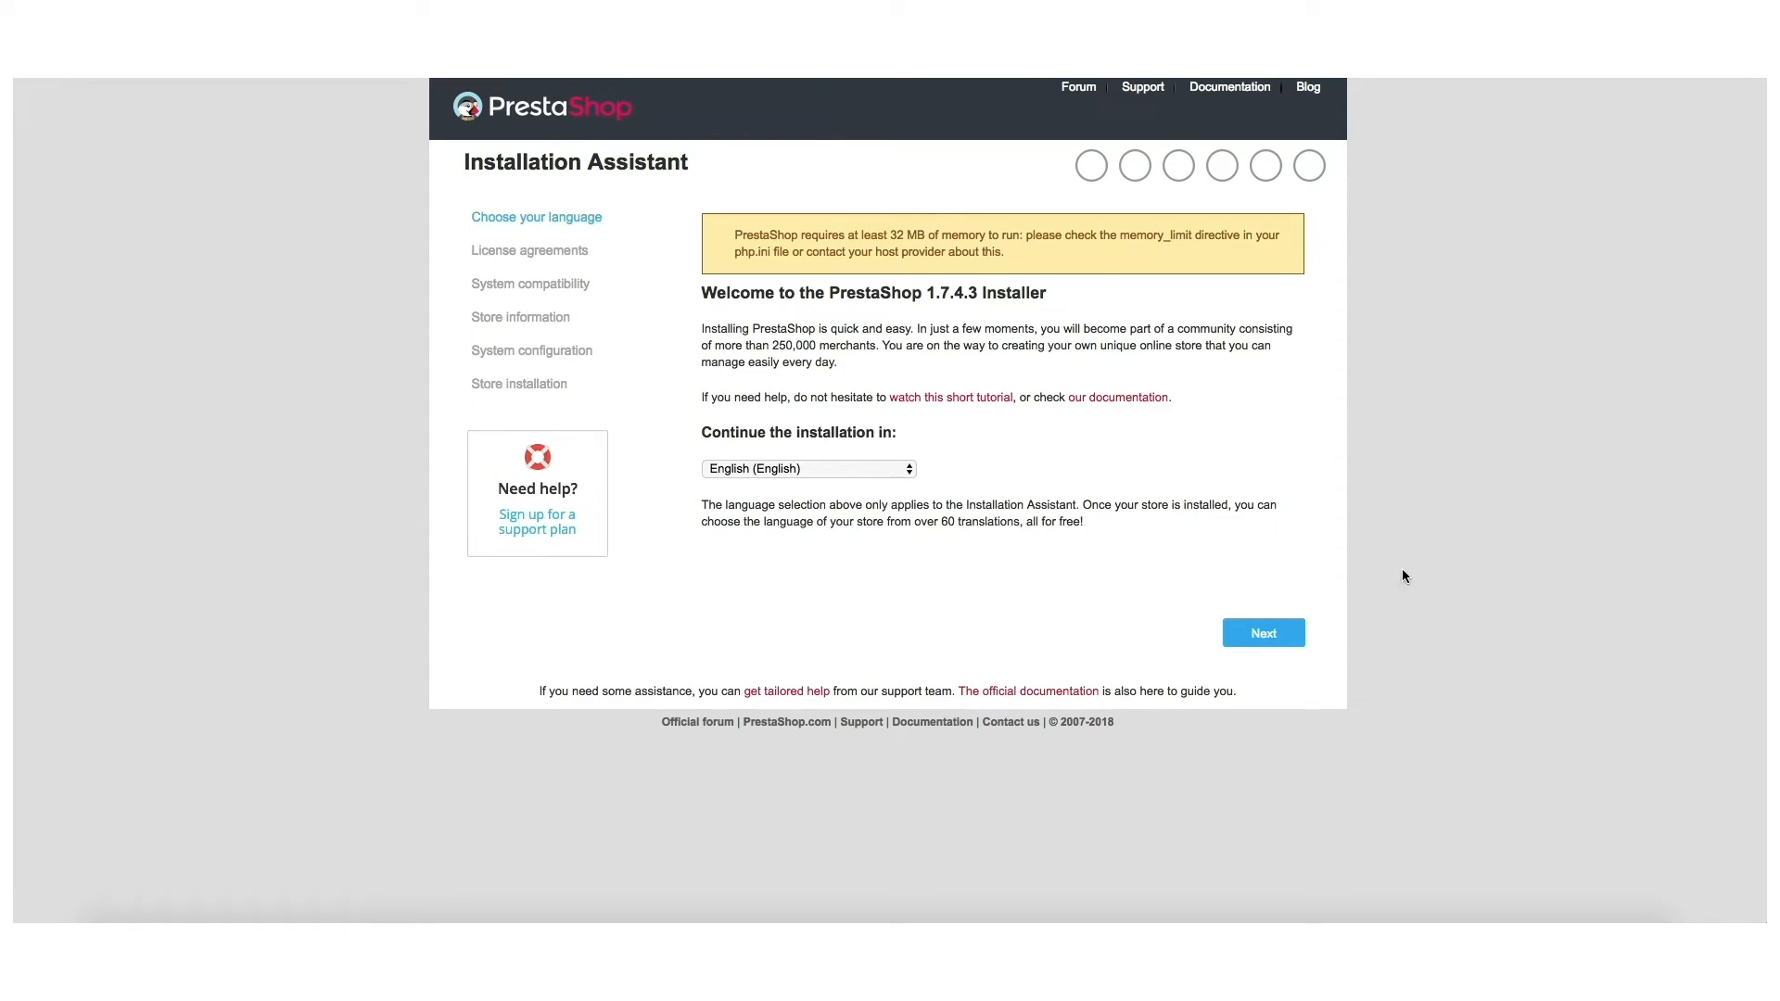
# Set the installer language to Français and continue to the licence agreement.
pyautogui.click(860, 466)
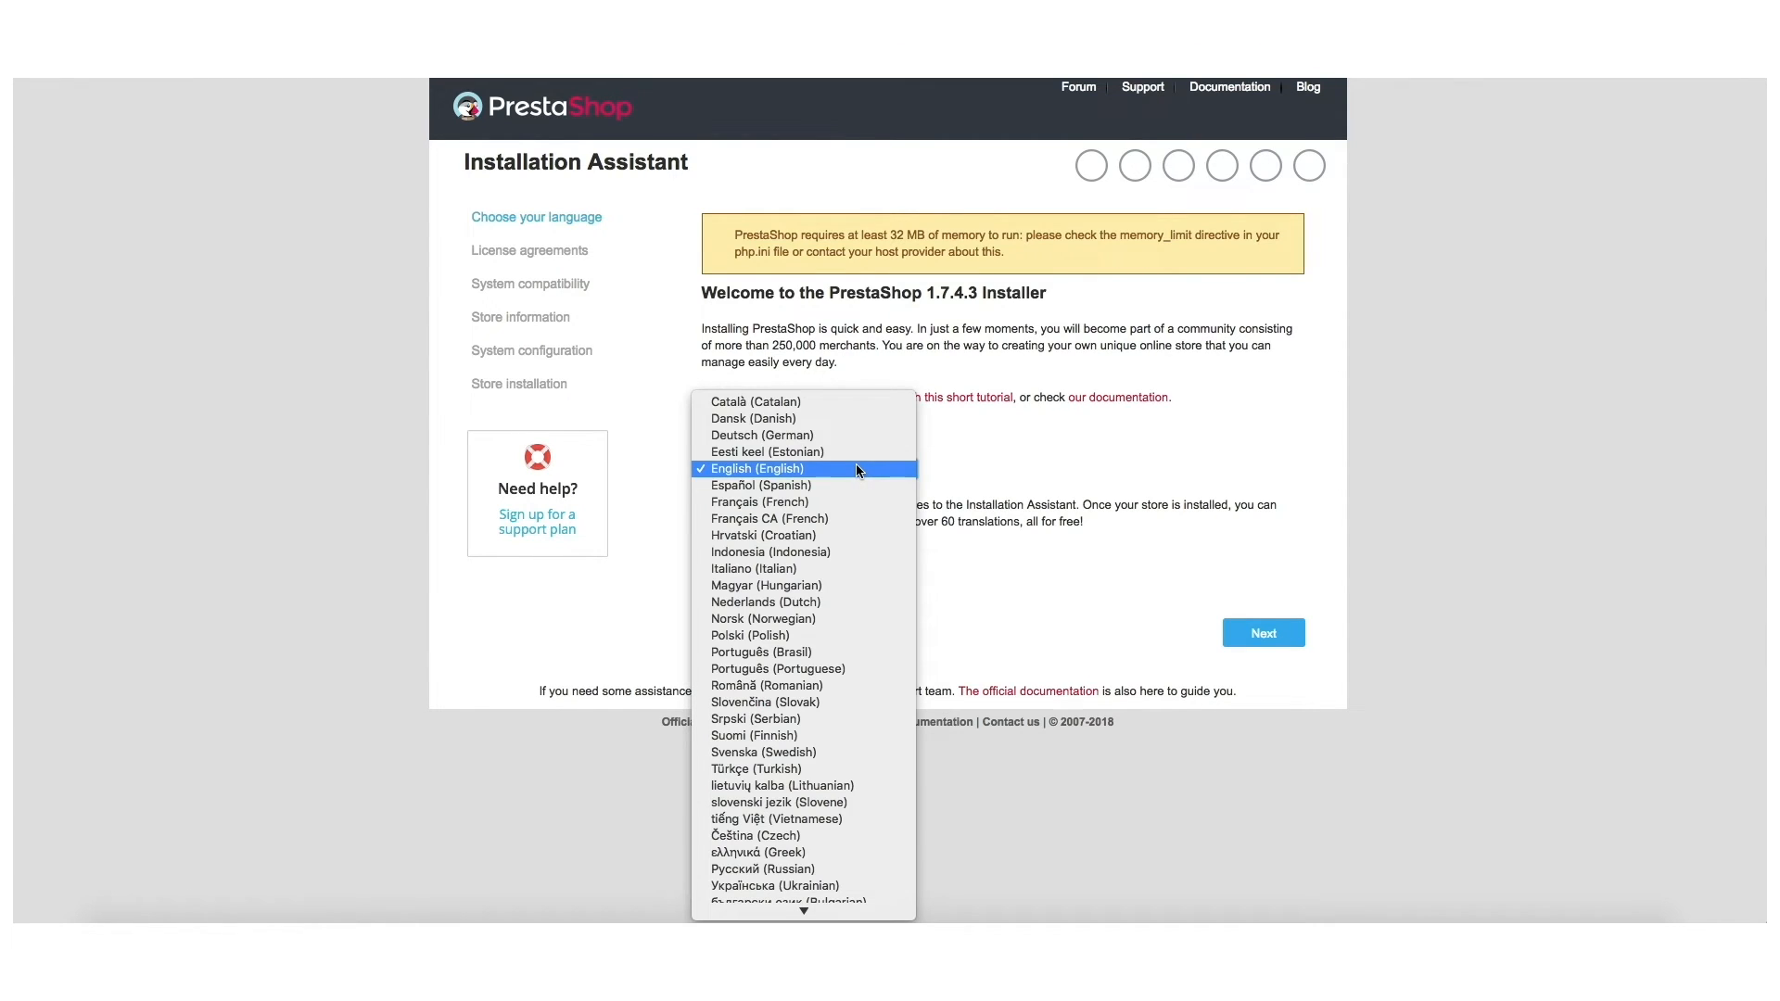
pyautogui.click(819, 503)
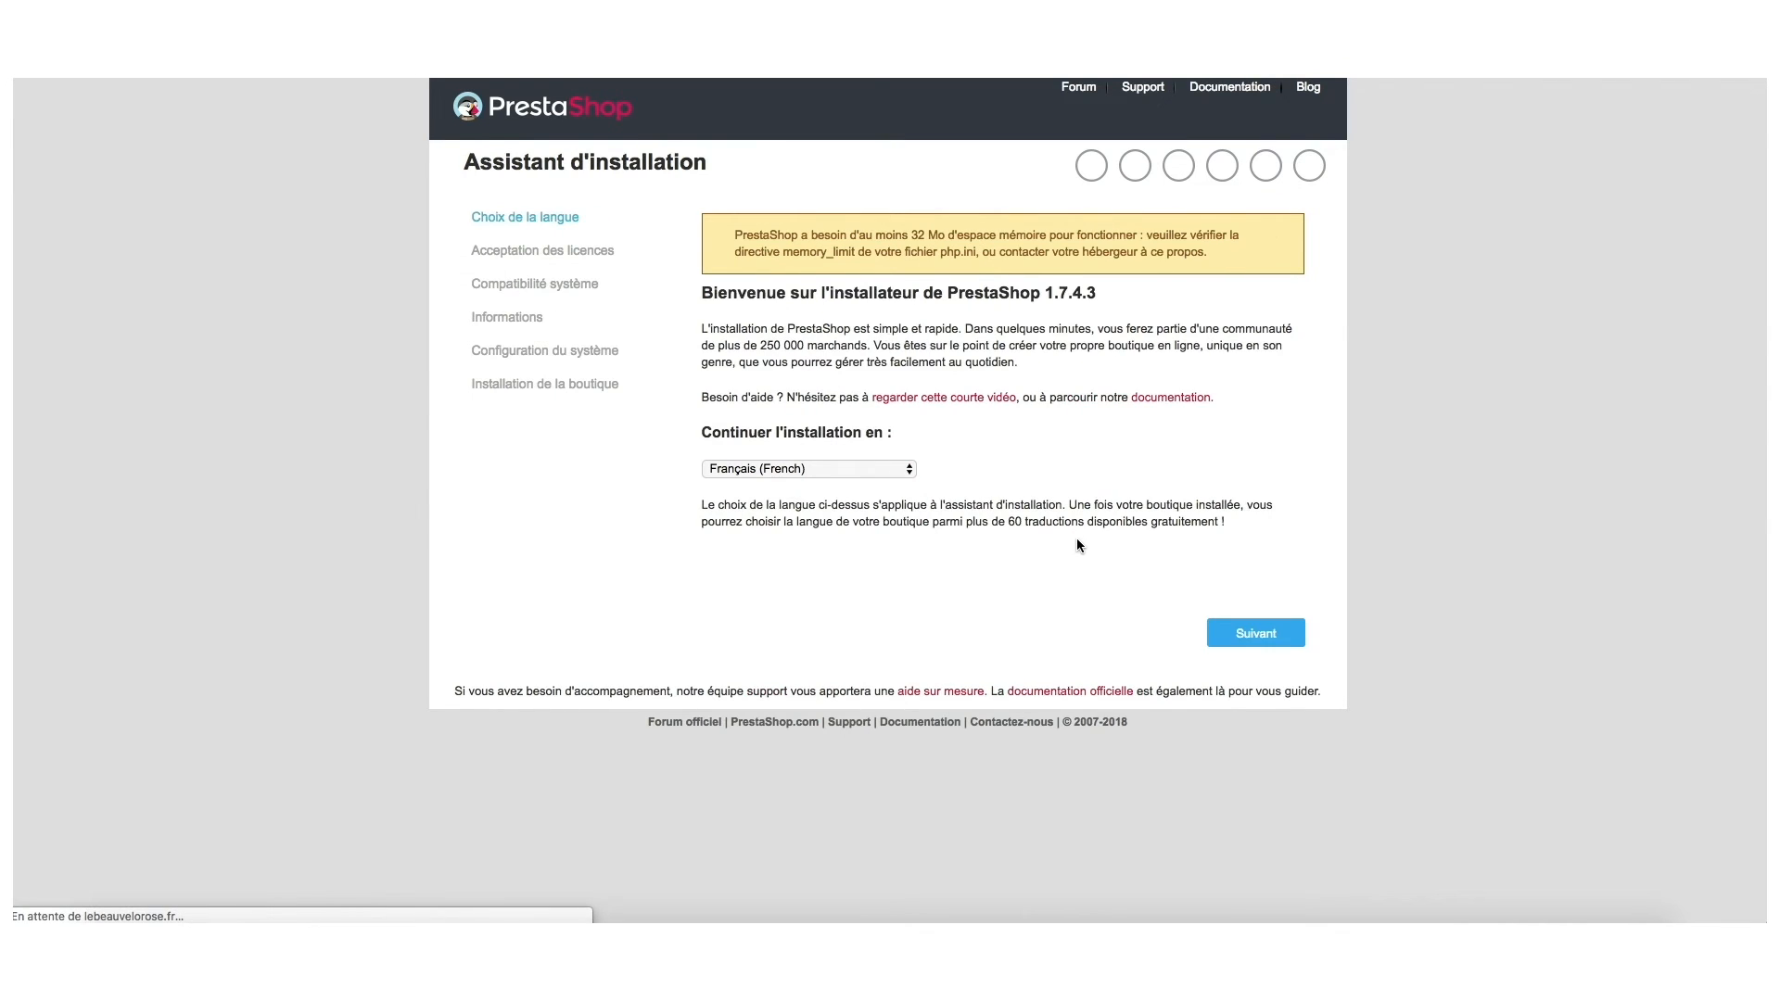
pyautogui.click(1261, 637)
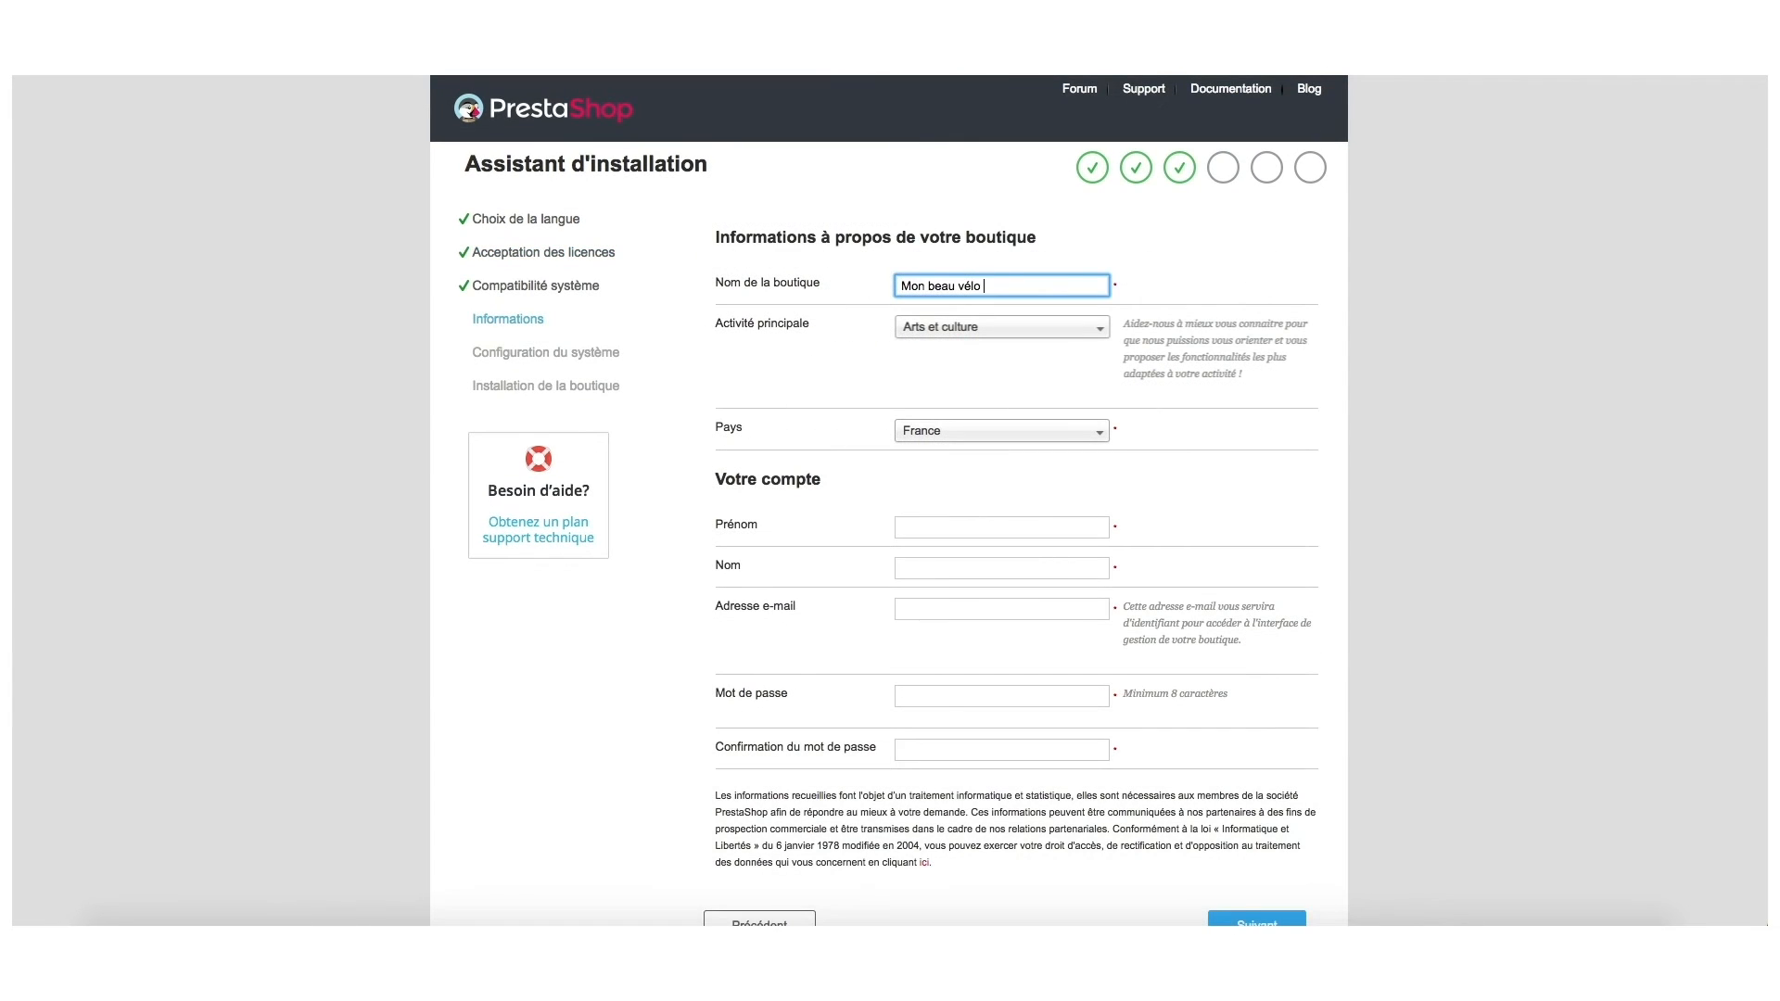
# Set the shop's main activity to Arts et culture and its country to France.
pyautogui.click(958, 331)
pyautogui.scroll(-5, 962, 445)
pyautogui.scroll(-2, 961, 466)
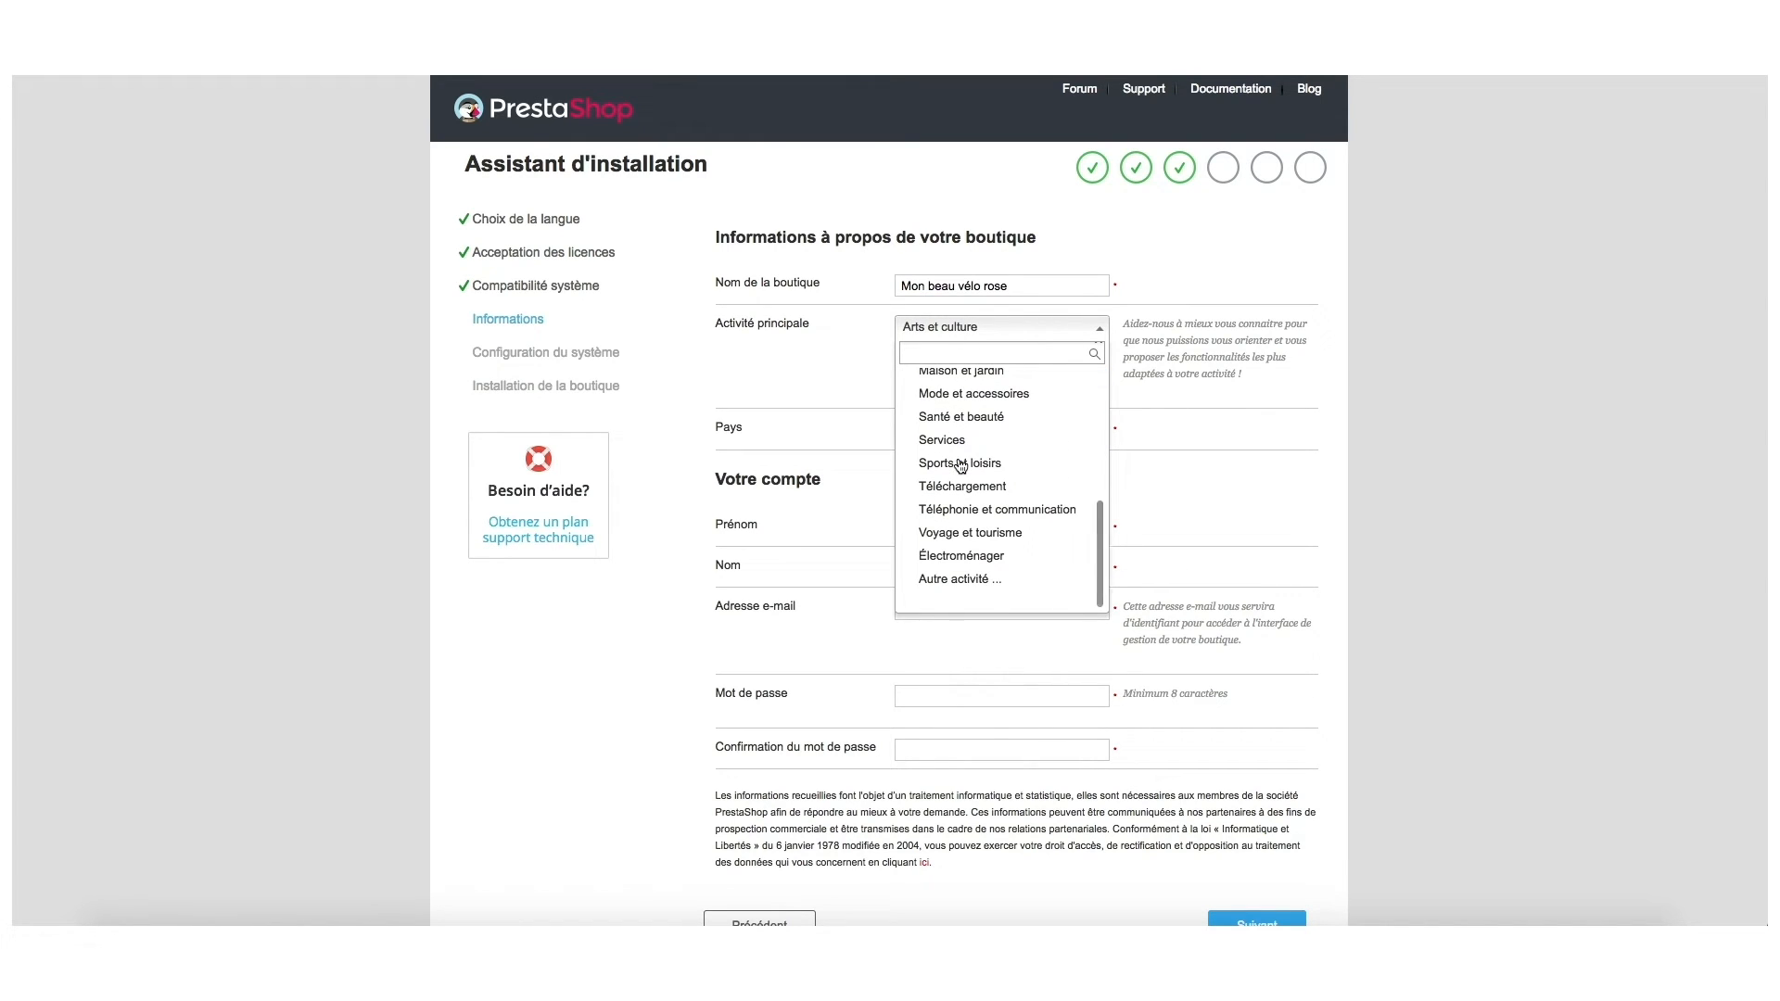
pyautogui.scroll(7, 932, 445)
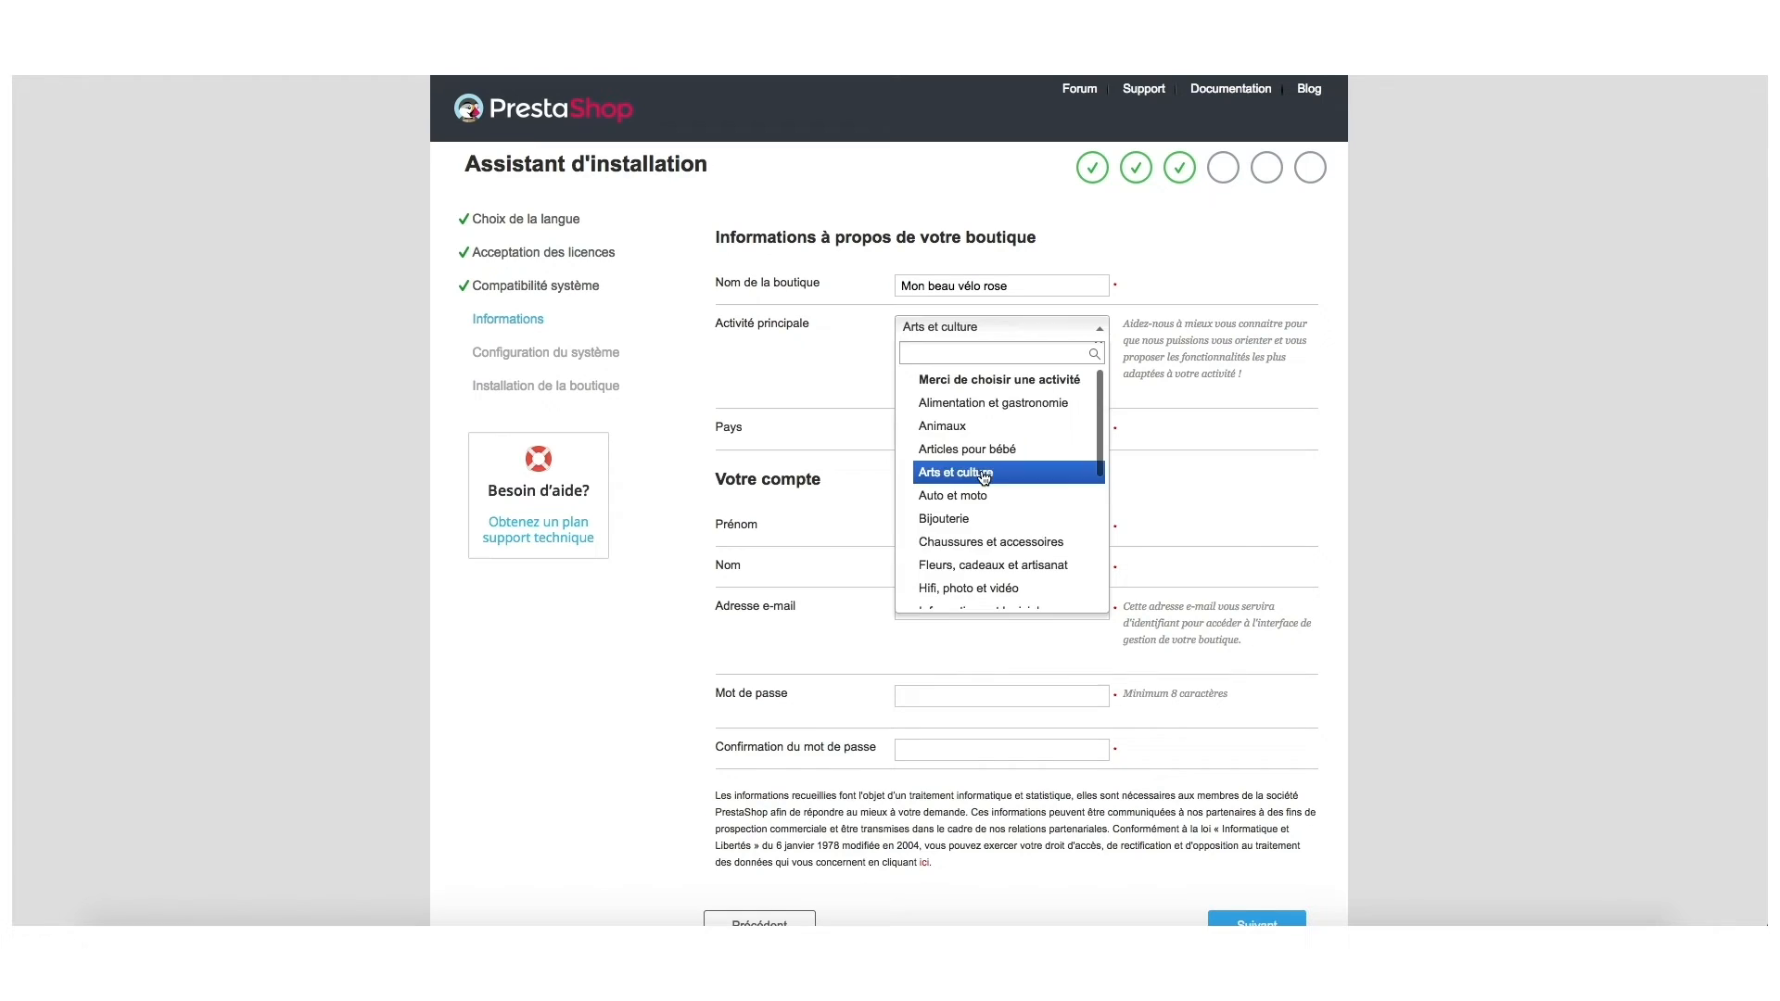
pyautogui.click(983, 474)
pyautogui.click(1101, 432)
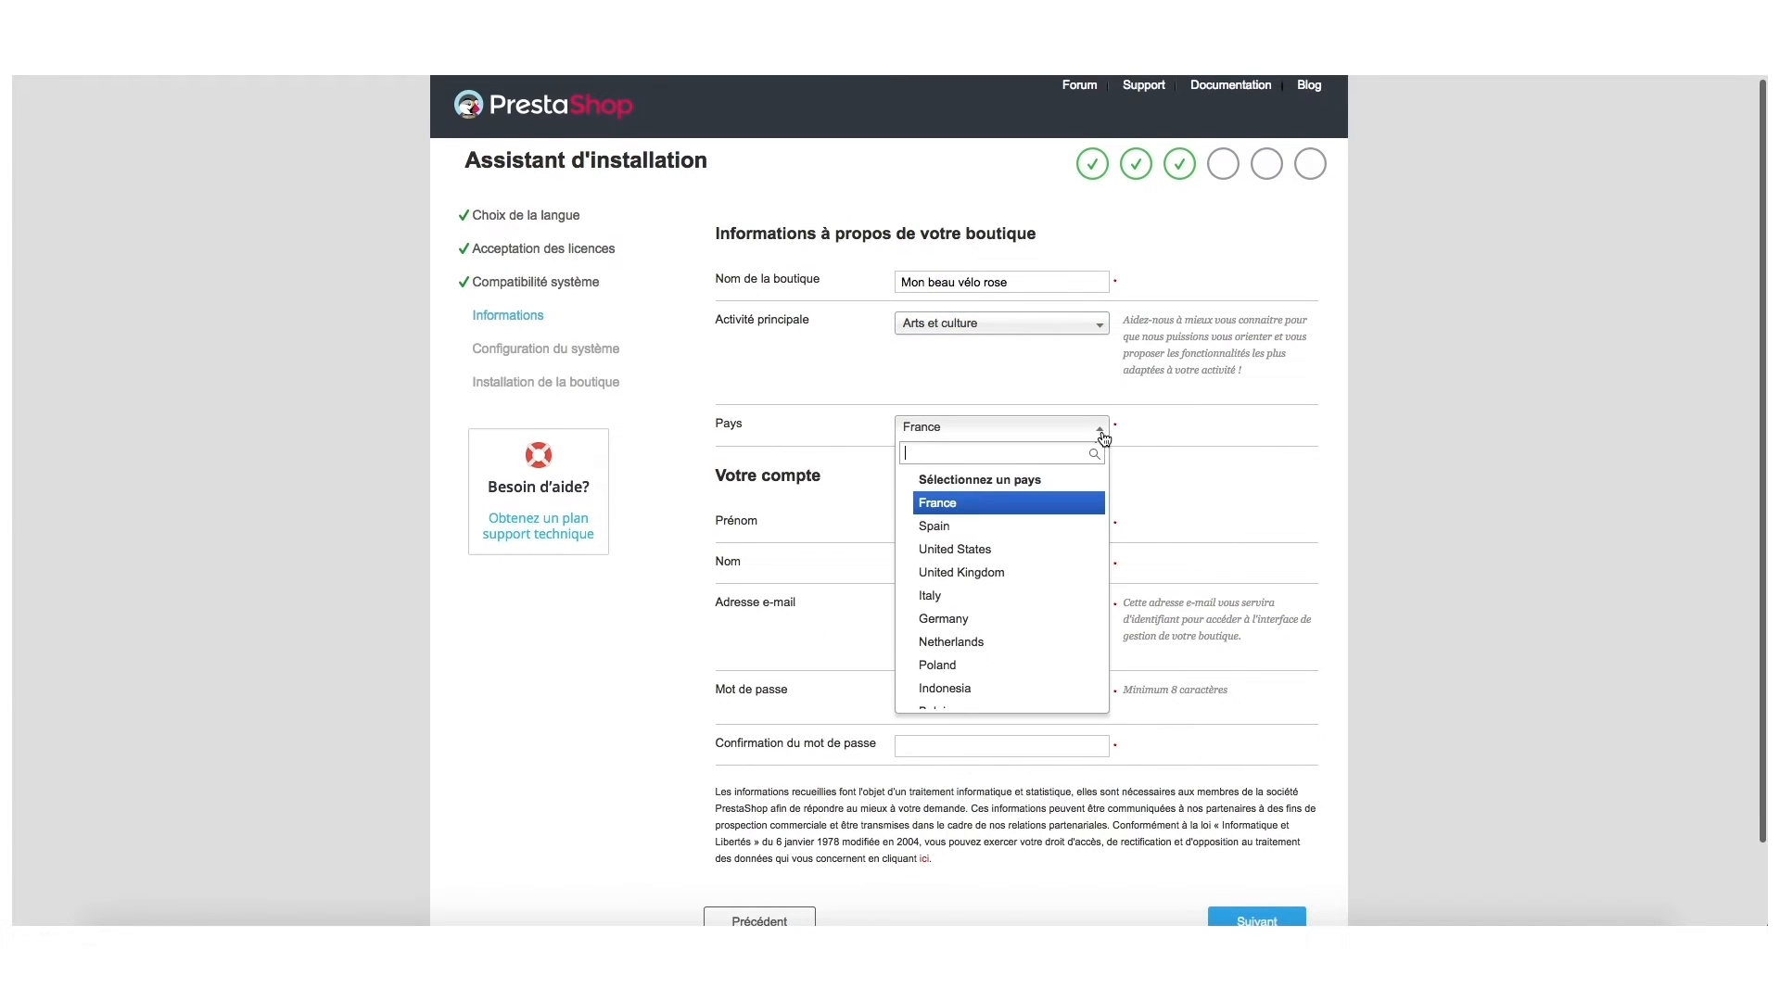
pyautogui.scroll(-2, 1050, 608)
pyautogui.scroll(-7, 1049, 608)
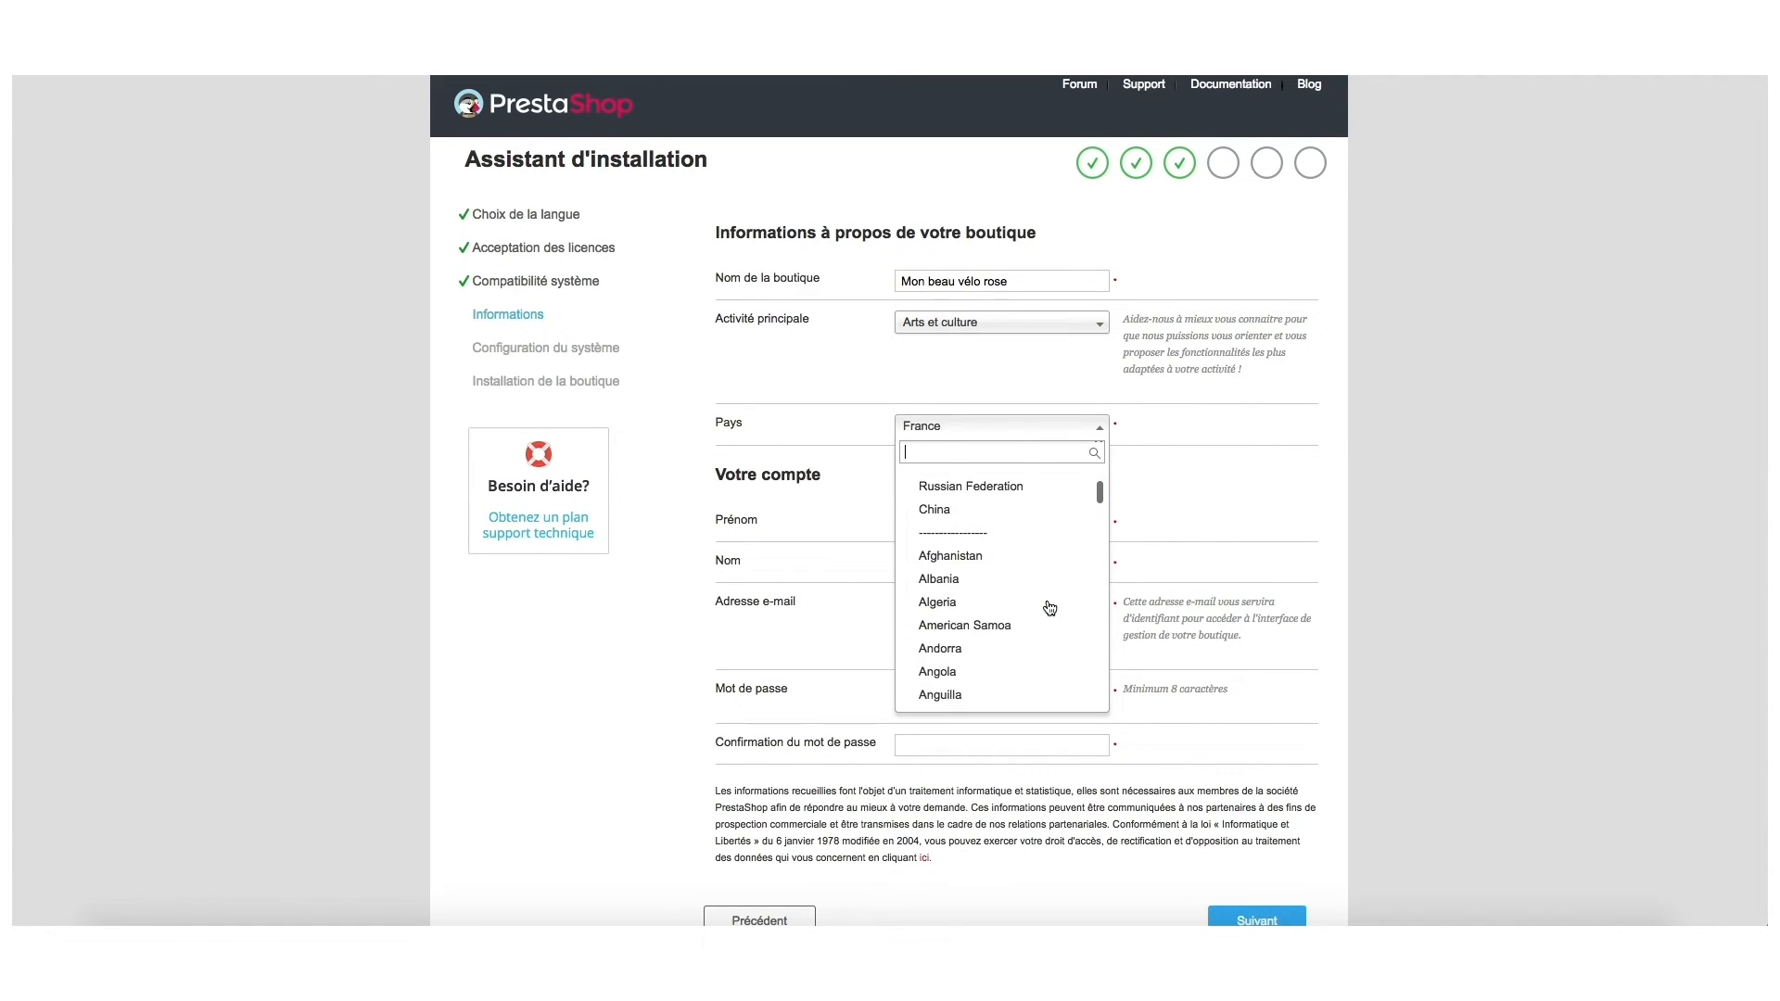
pyautogui.scroll(4, 1050, 609)
pyautogui.scroll(5, 1050, 608)
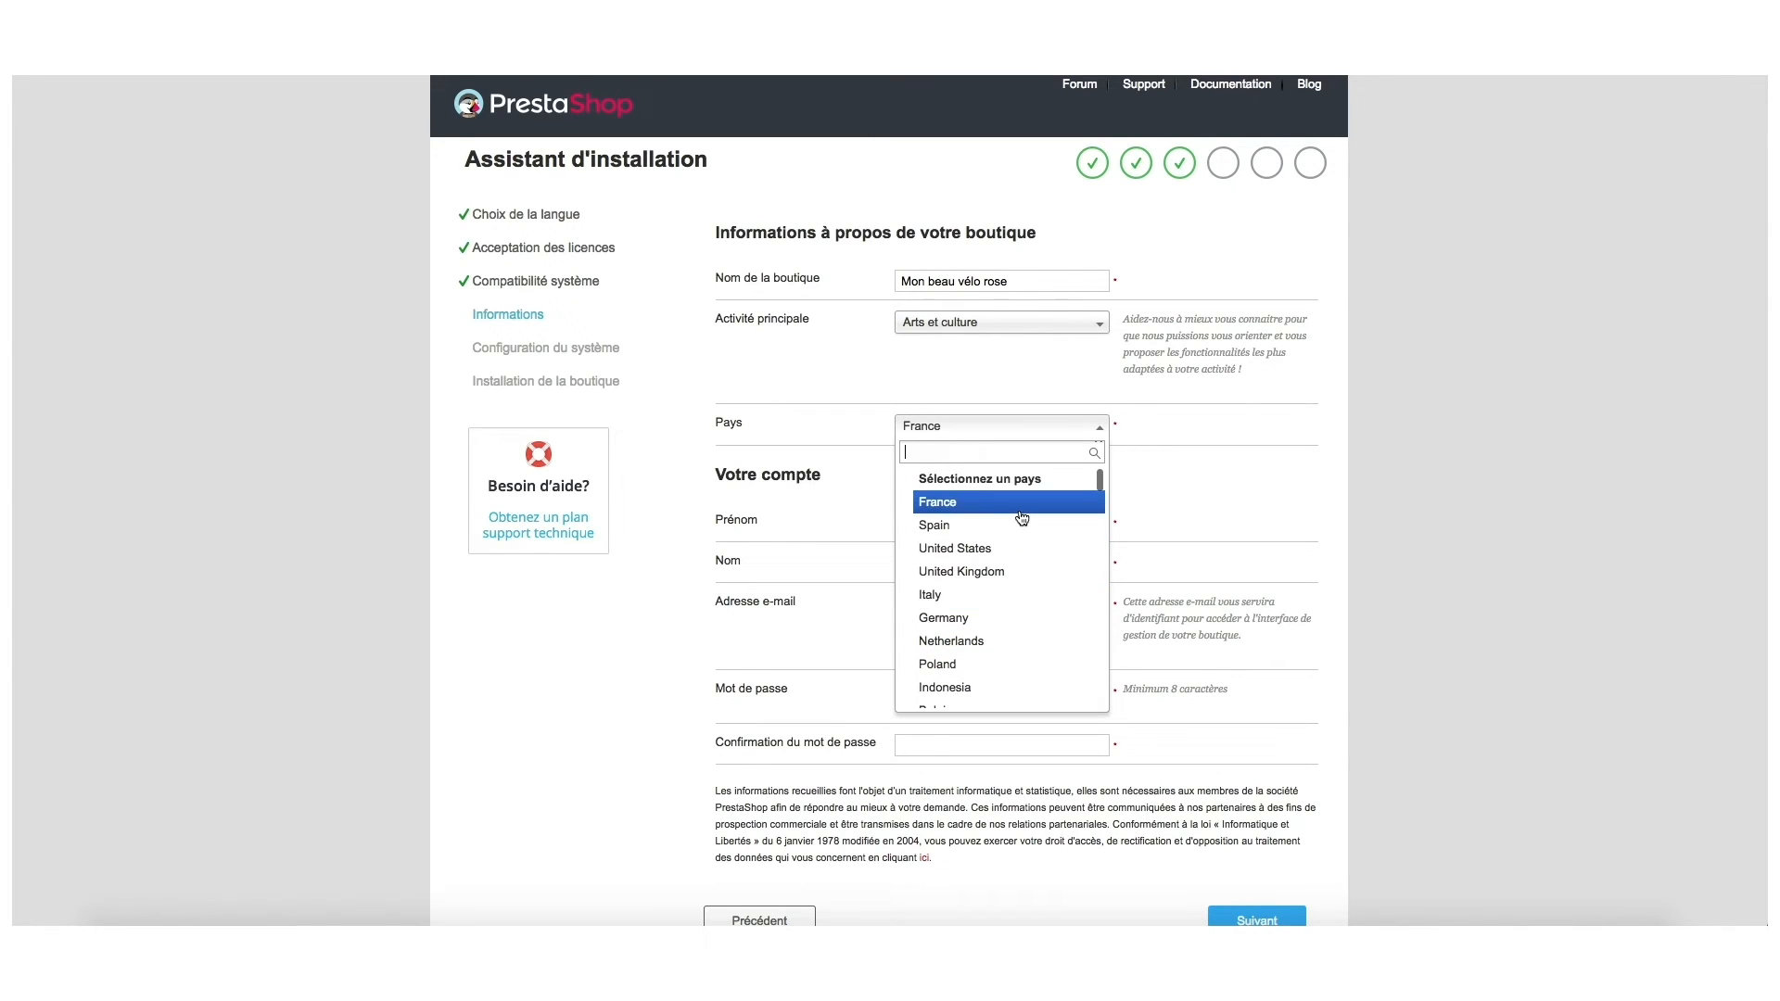
pyautogui.click(1020, 503)
# Enter the admin account's first name, last name and e-mail address.
pyautogui.click(1067, 530)
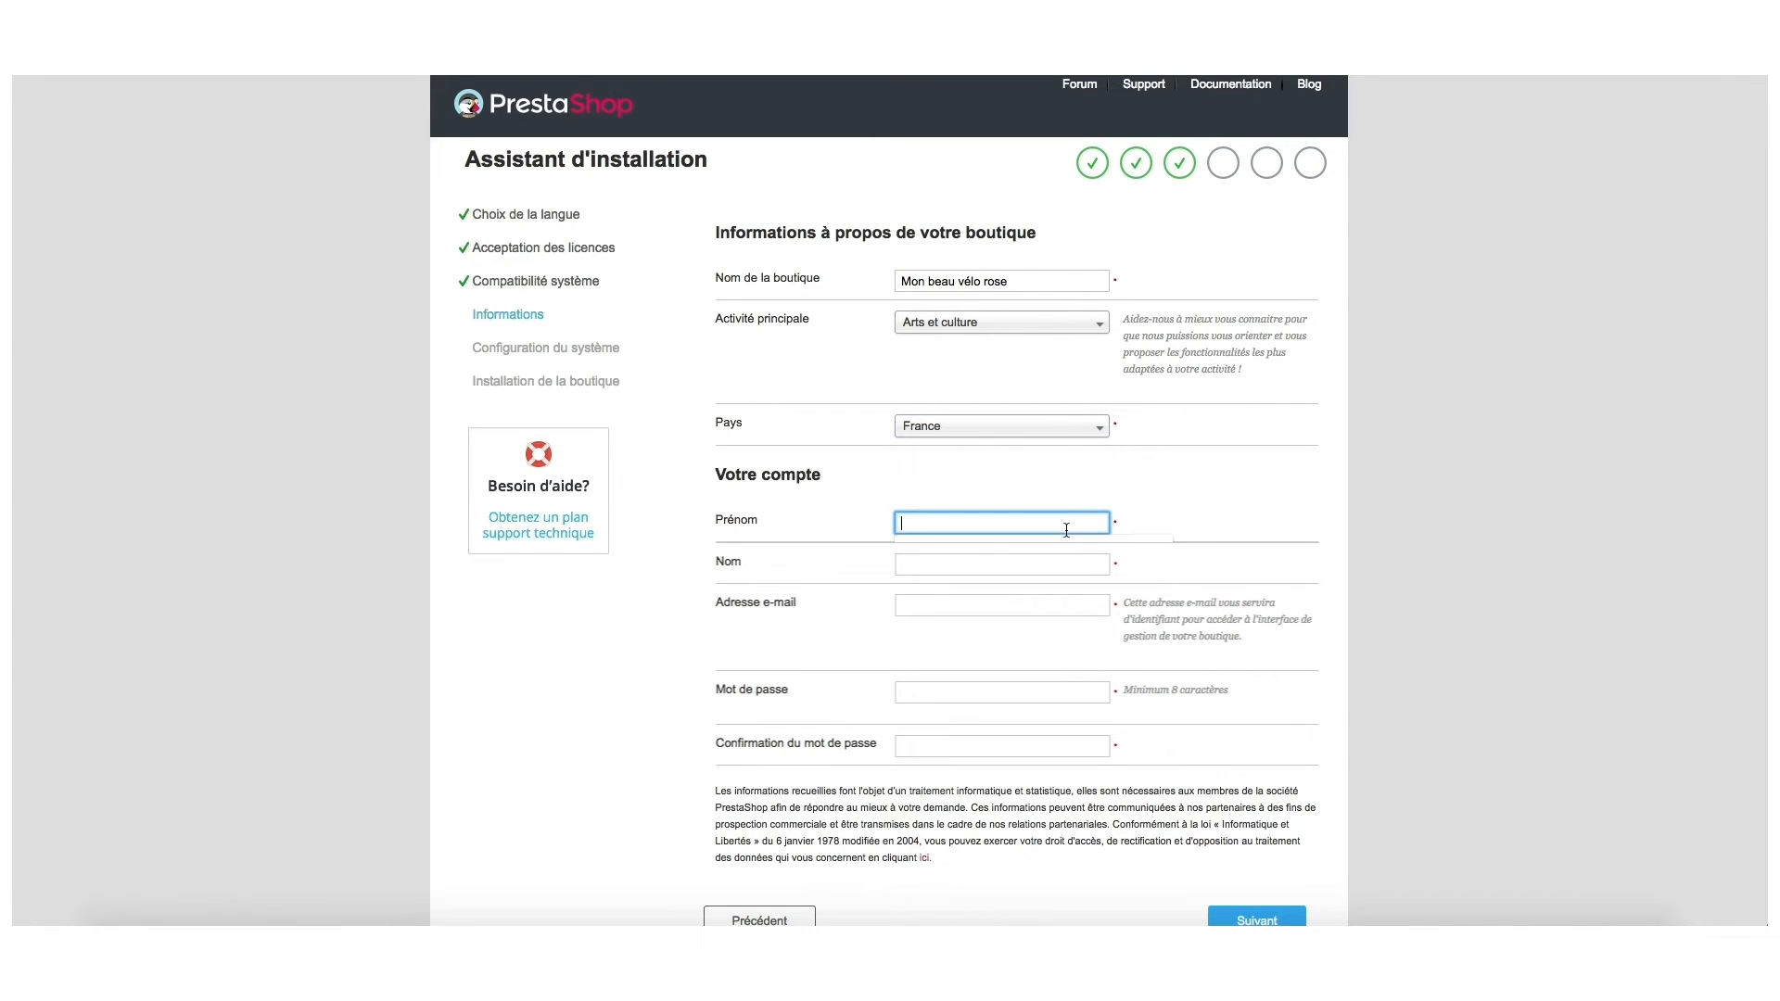
pyautogui.write('John')
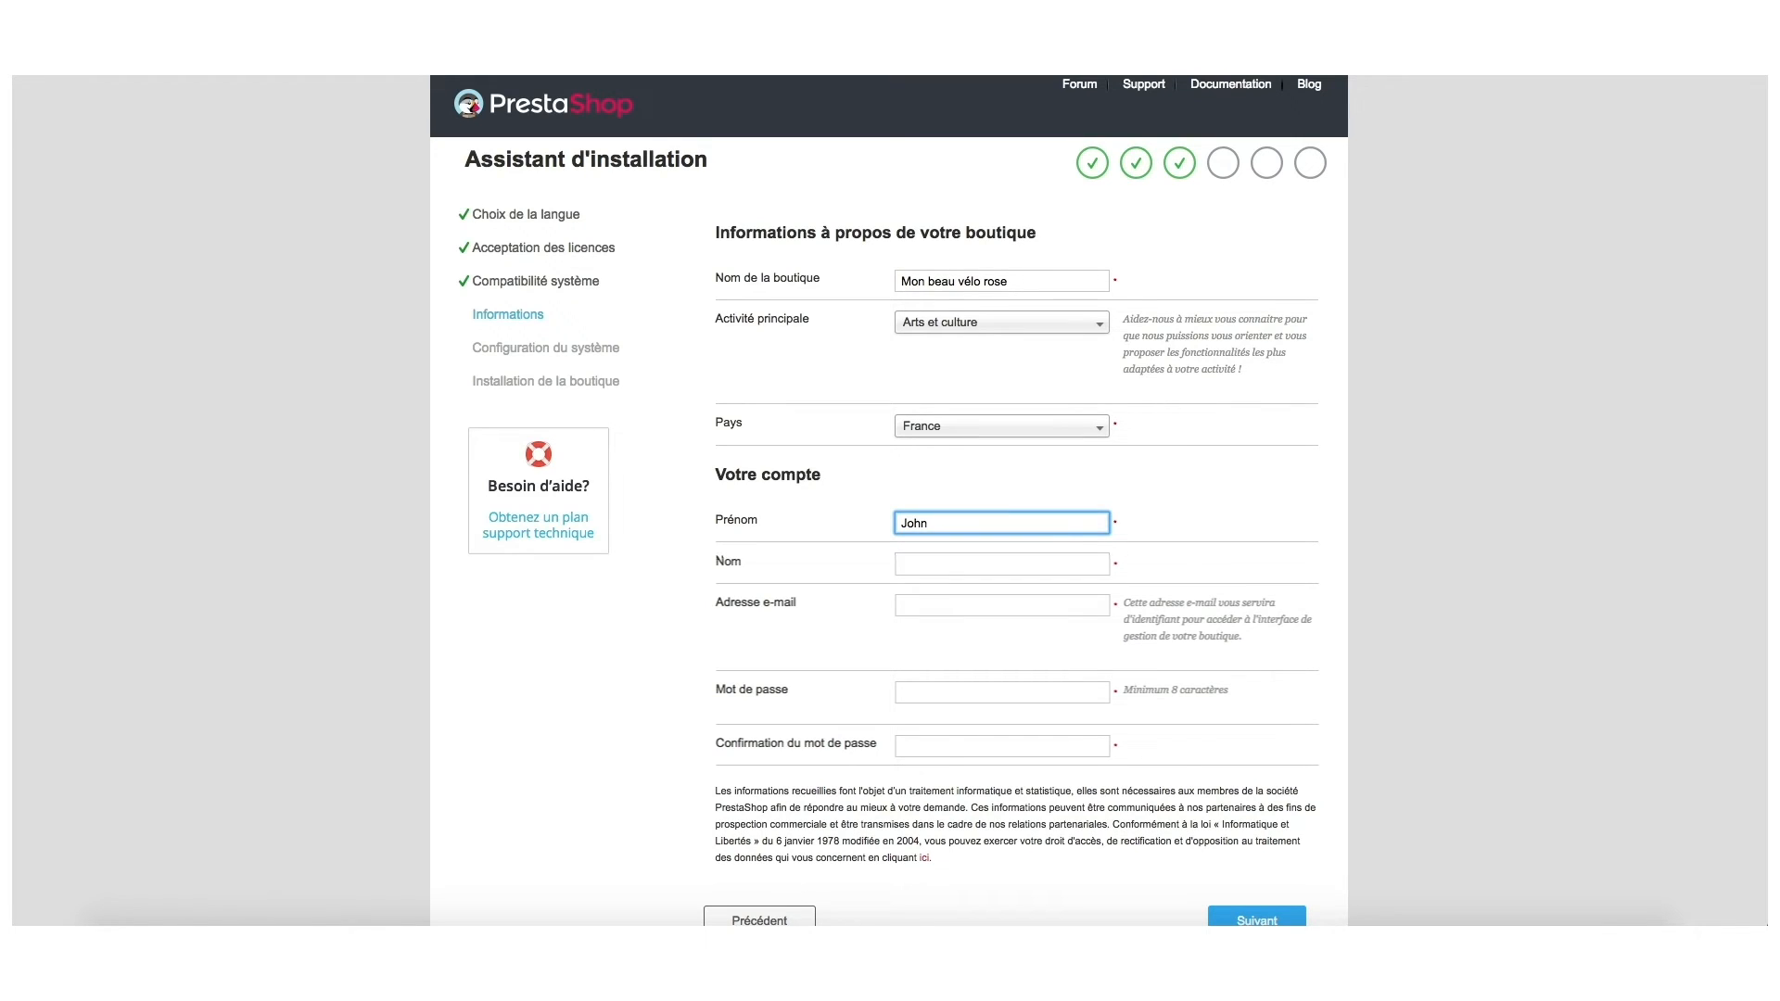
pyautogui.click(1022, 566)
pyautogui.write('Doe')
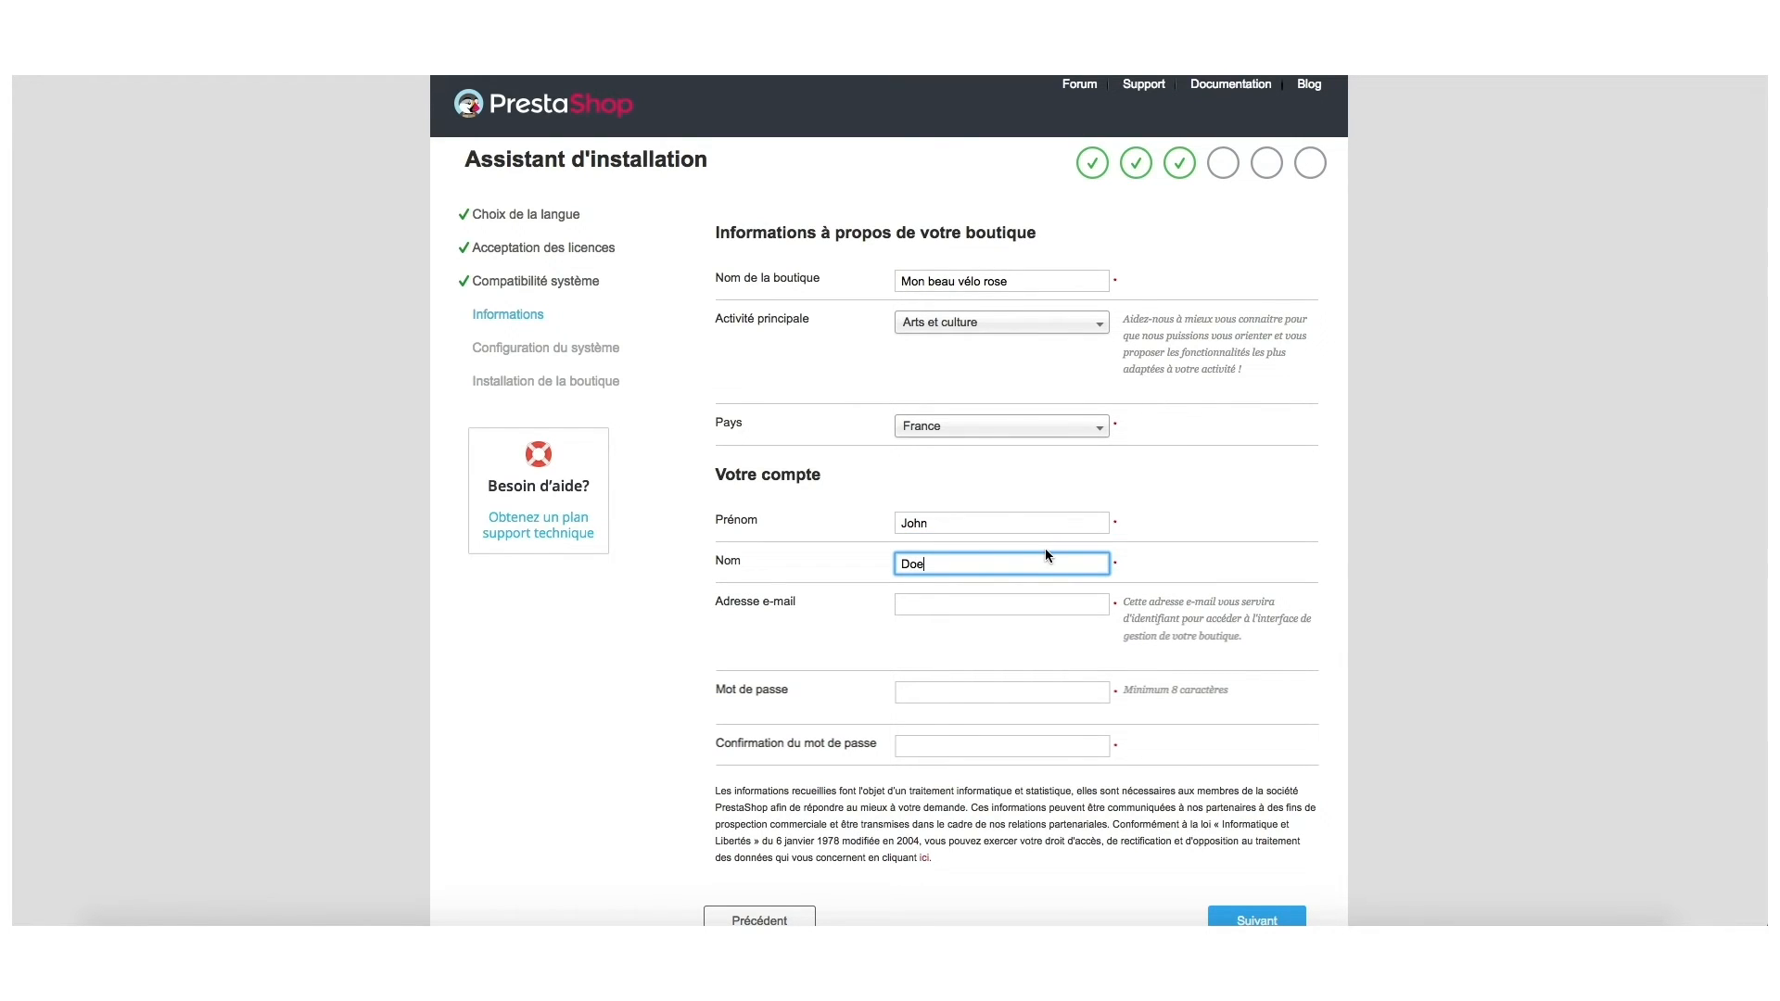
pyautogui.click(1001, 605)
pyautogui.write('john.doe')
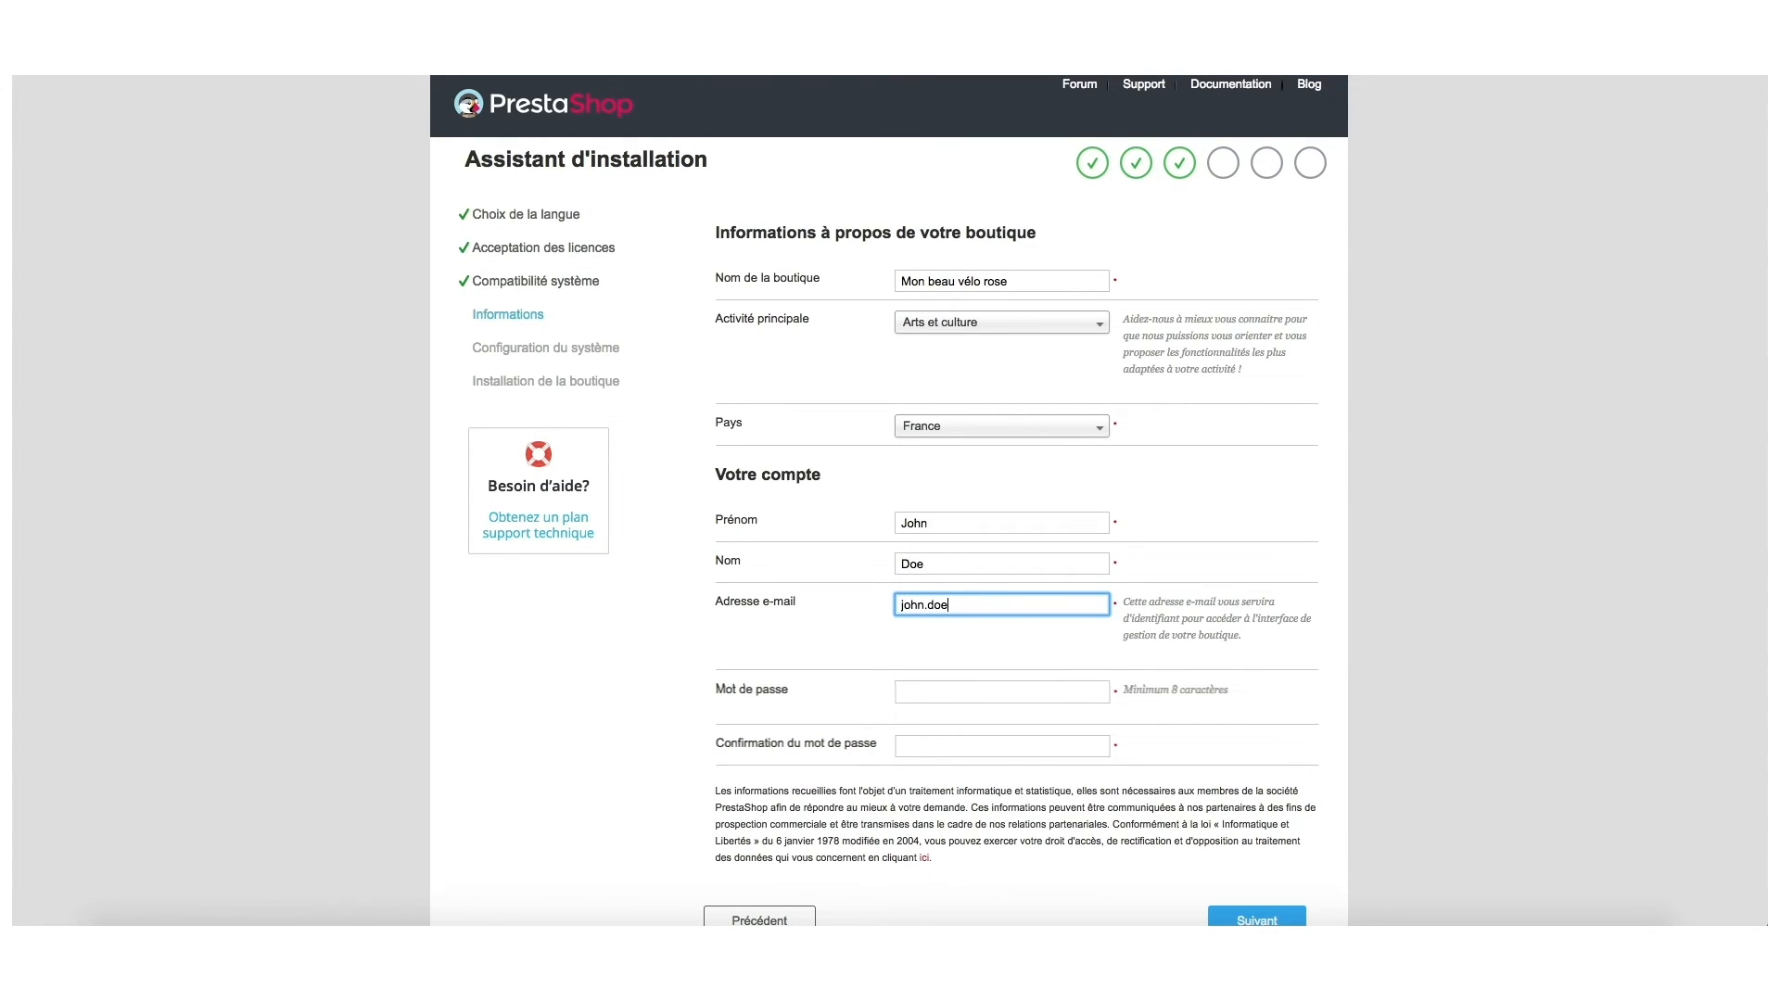
pyautogui.write('@g')
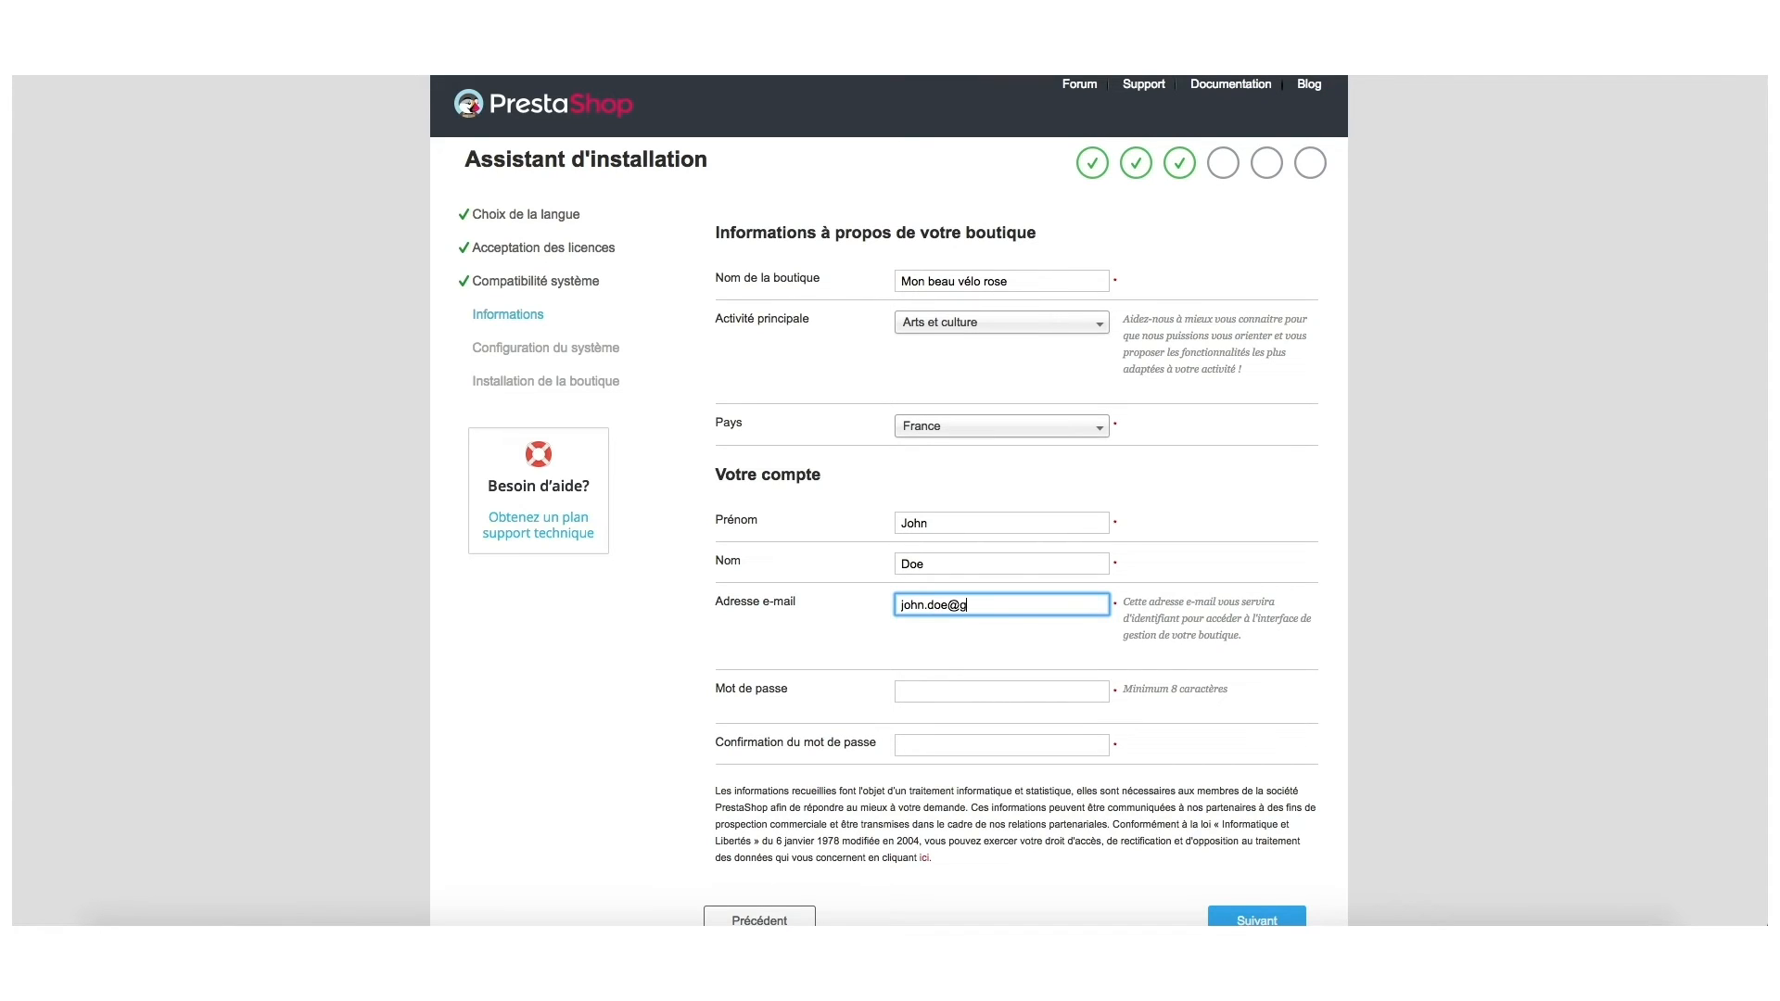
pyautogui.press('BackSpace')
pyautogui.write('prestashop.Co')
pyautogui.write('m')
# Enter and confirm the admin password, then continue to the database step.
pyautogui.click(949, 687)
pyautogui.write('p••••••••••••••')
pyautogui.press('Tab')
pyautogui.write('•••••••••••••••')
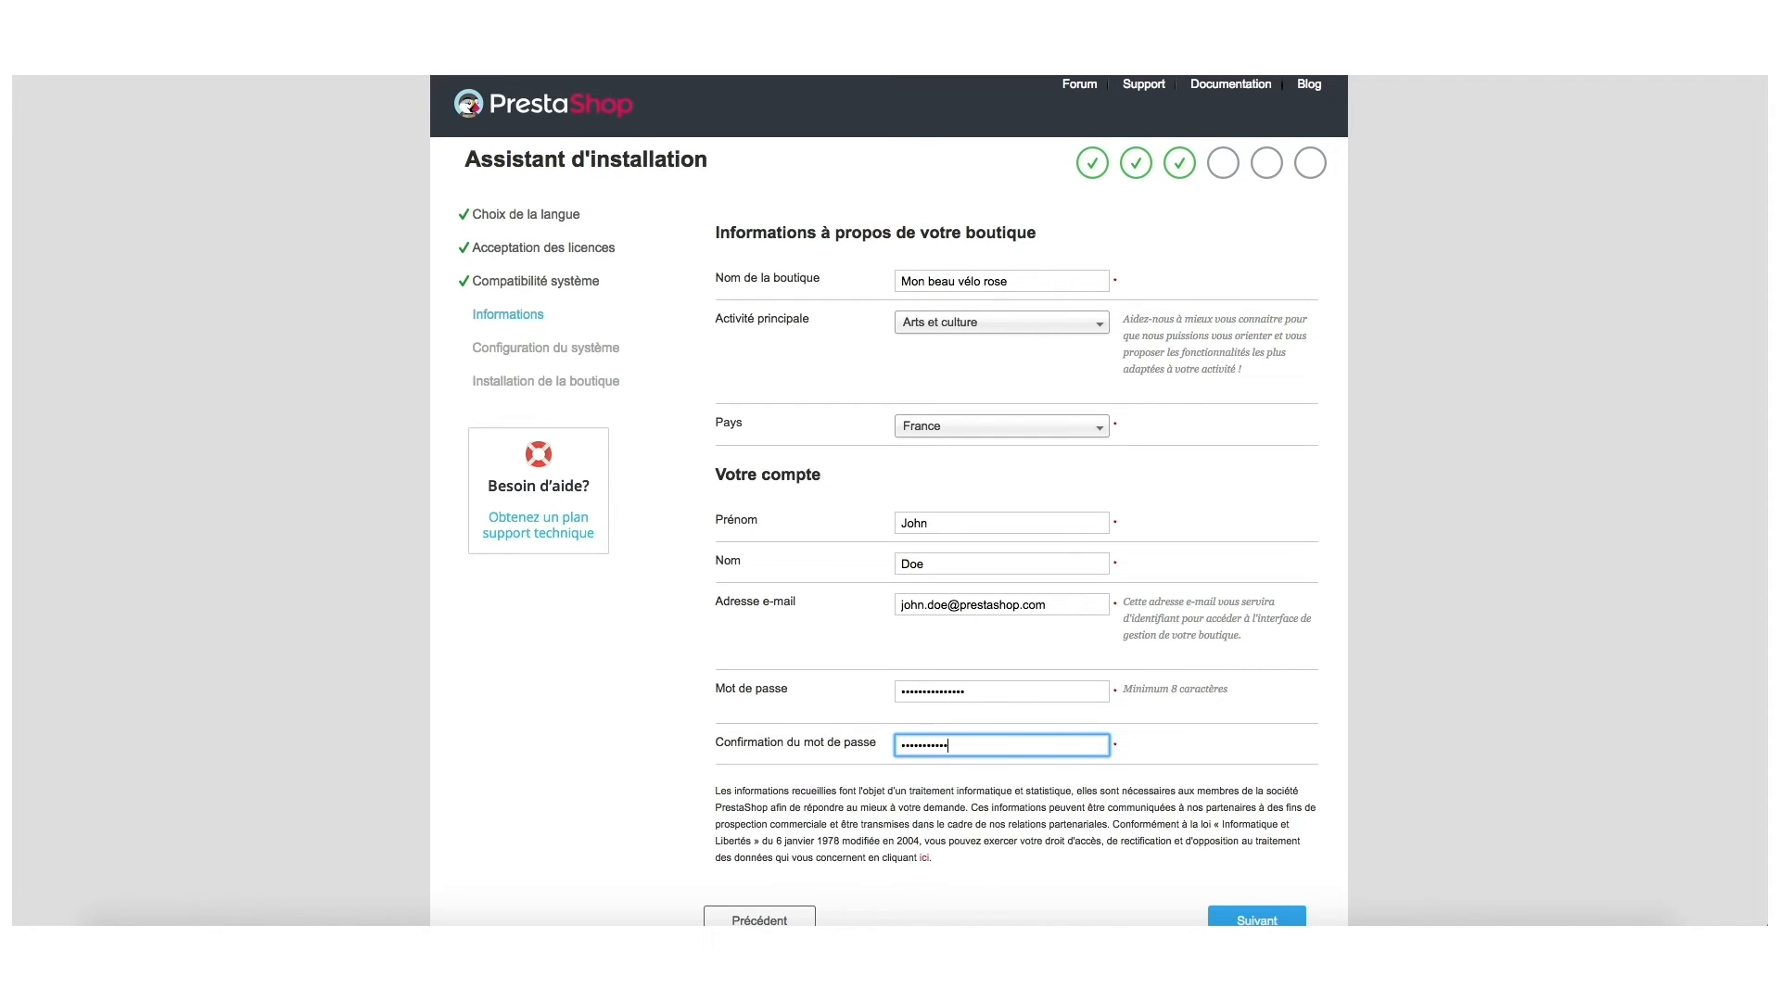
pyautogui.scroll(-3, 1019, 769)
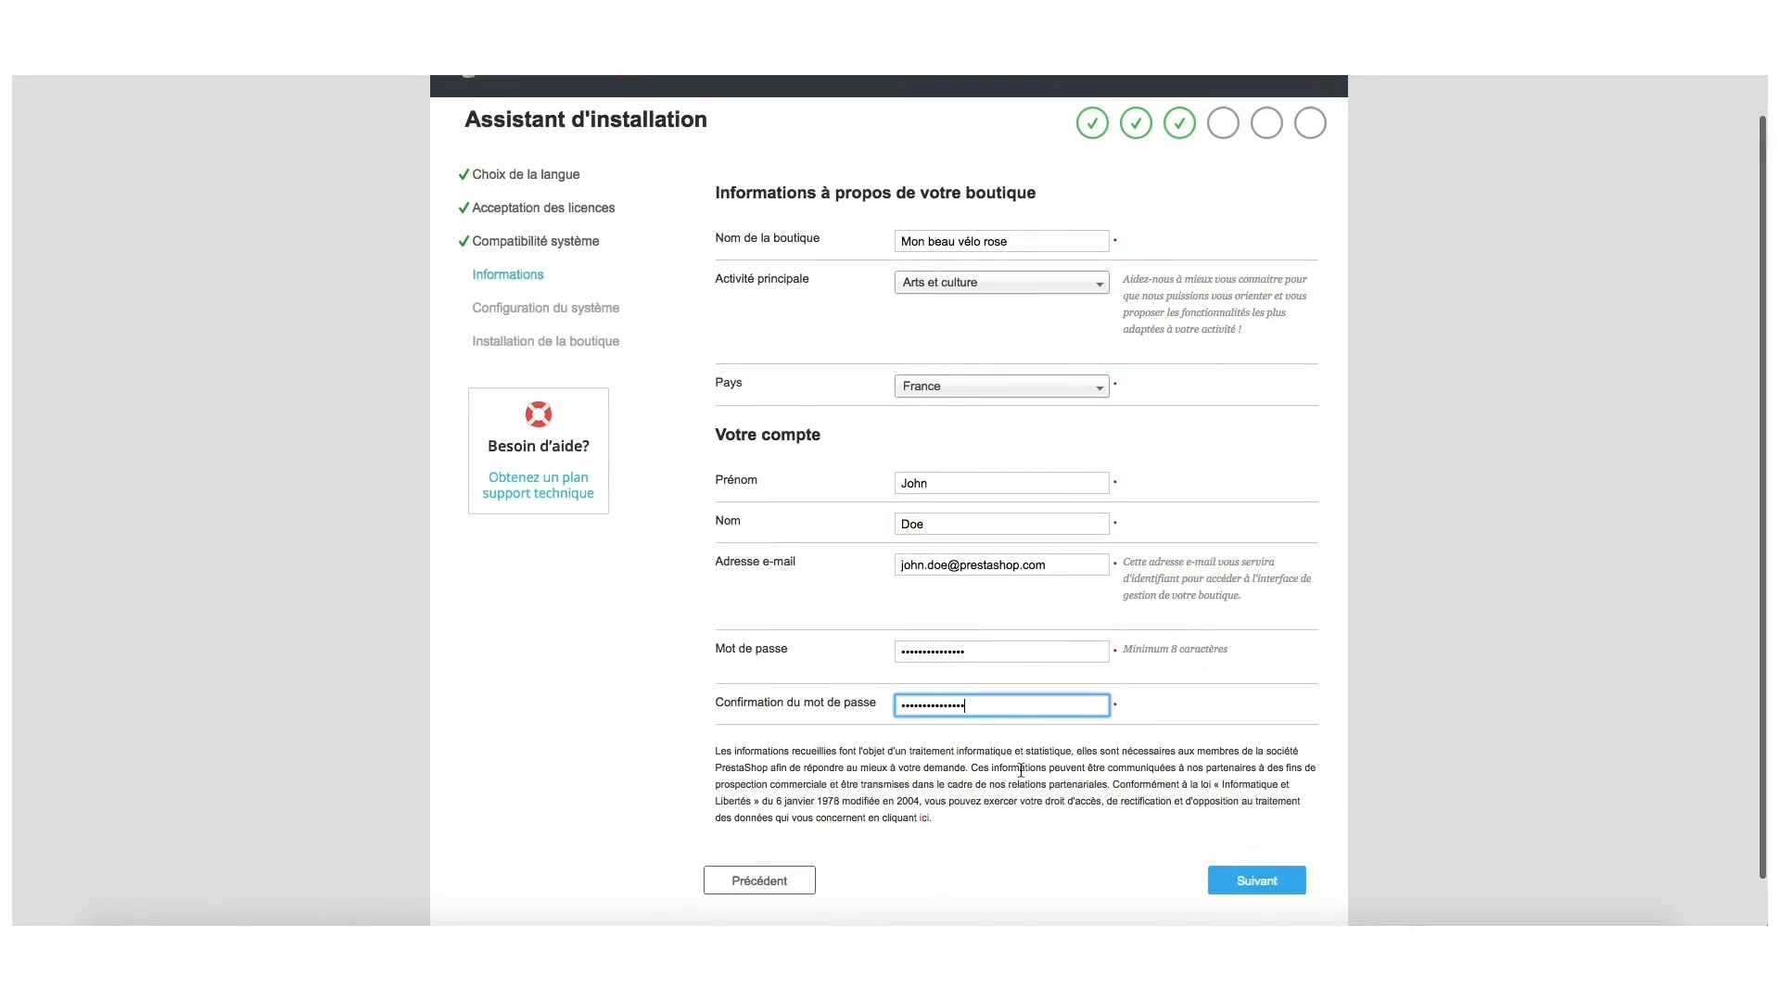
pyautogui.click(1233, 825)
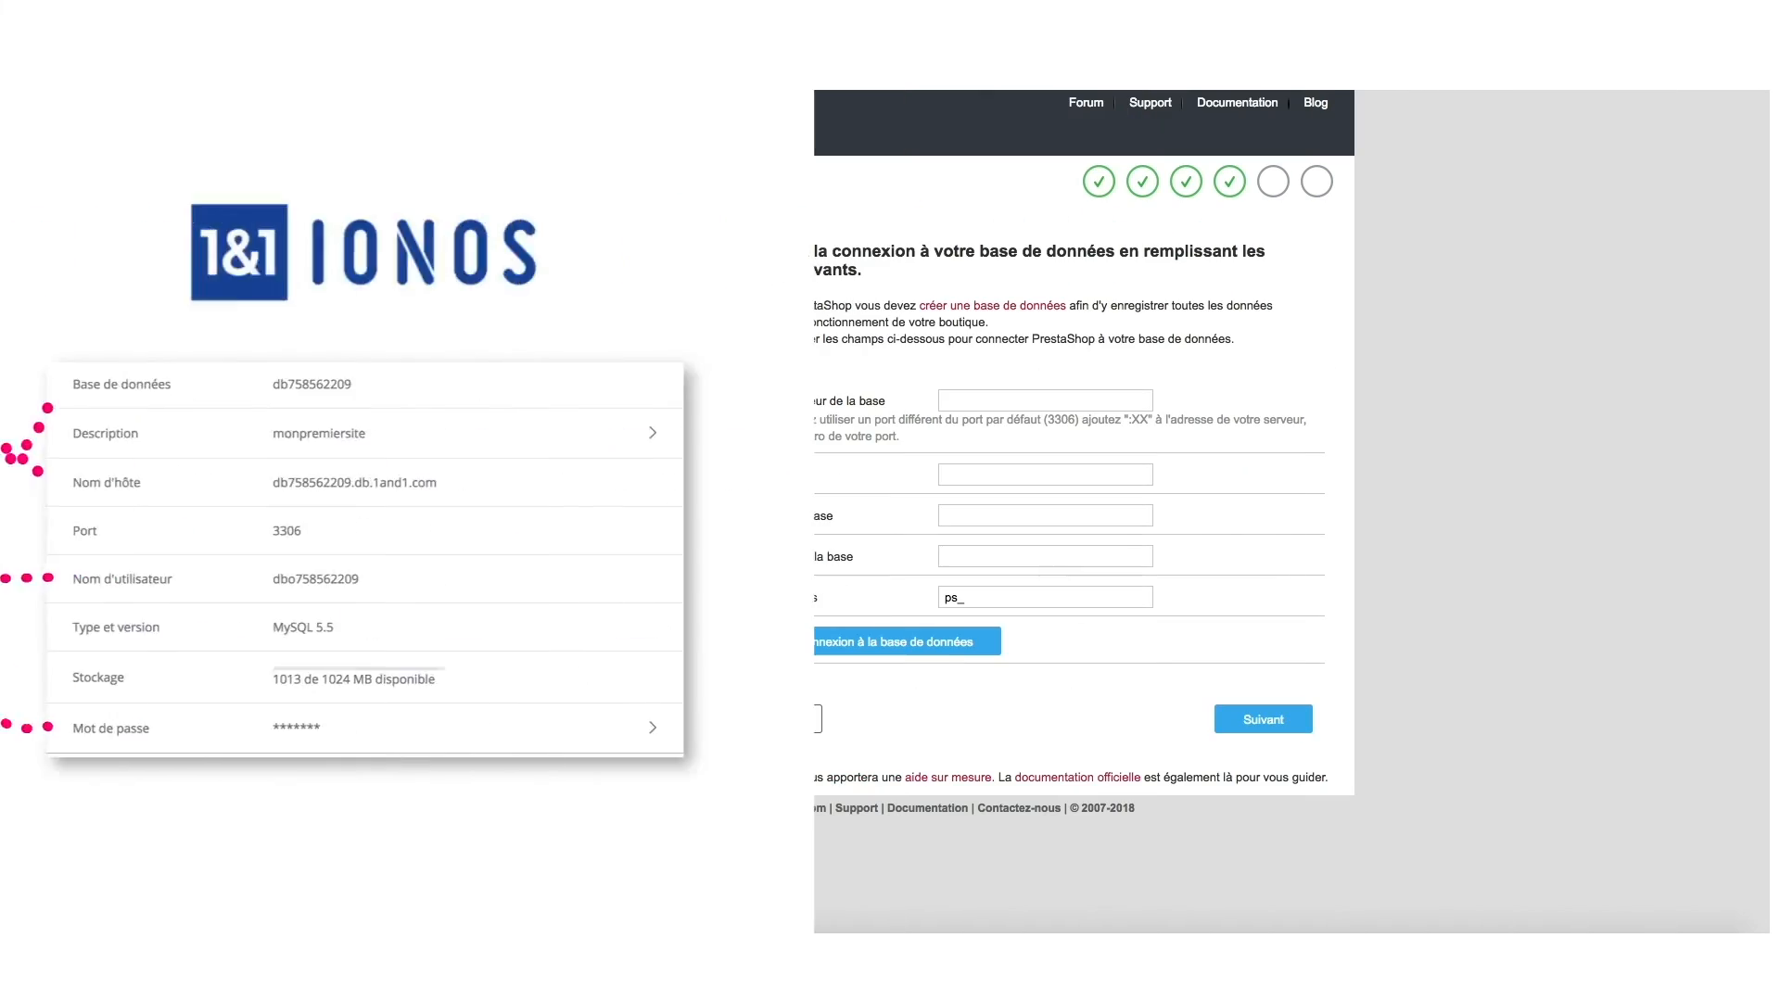
# Enter the IONOS database server, name and password, test the connection, and start installing.
pyautogui.click(1045, 400)
pyautogui.click(1030, 436)
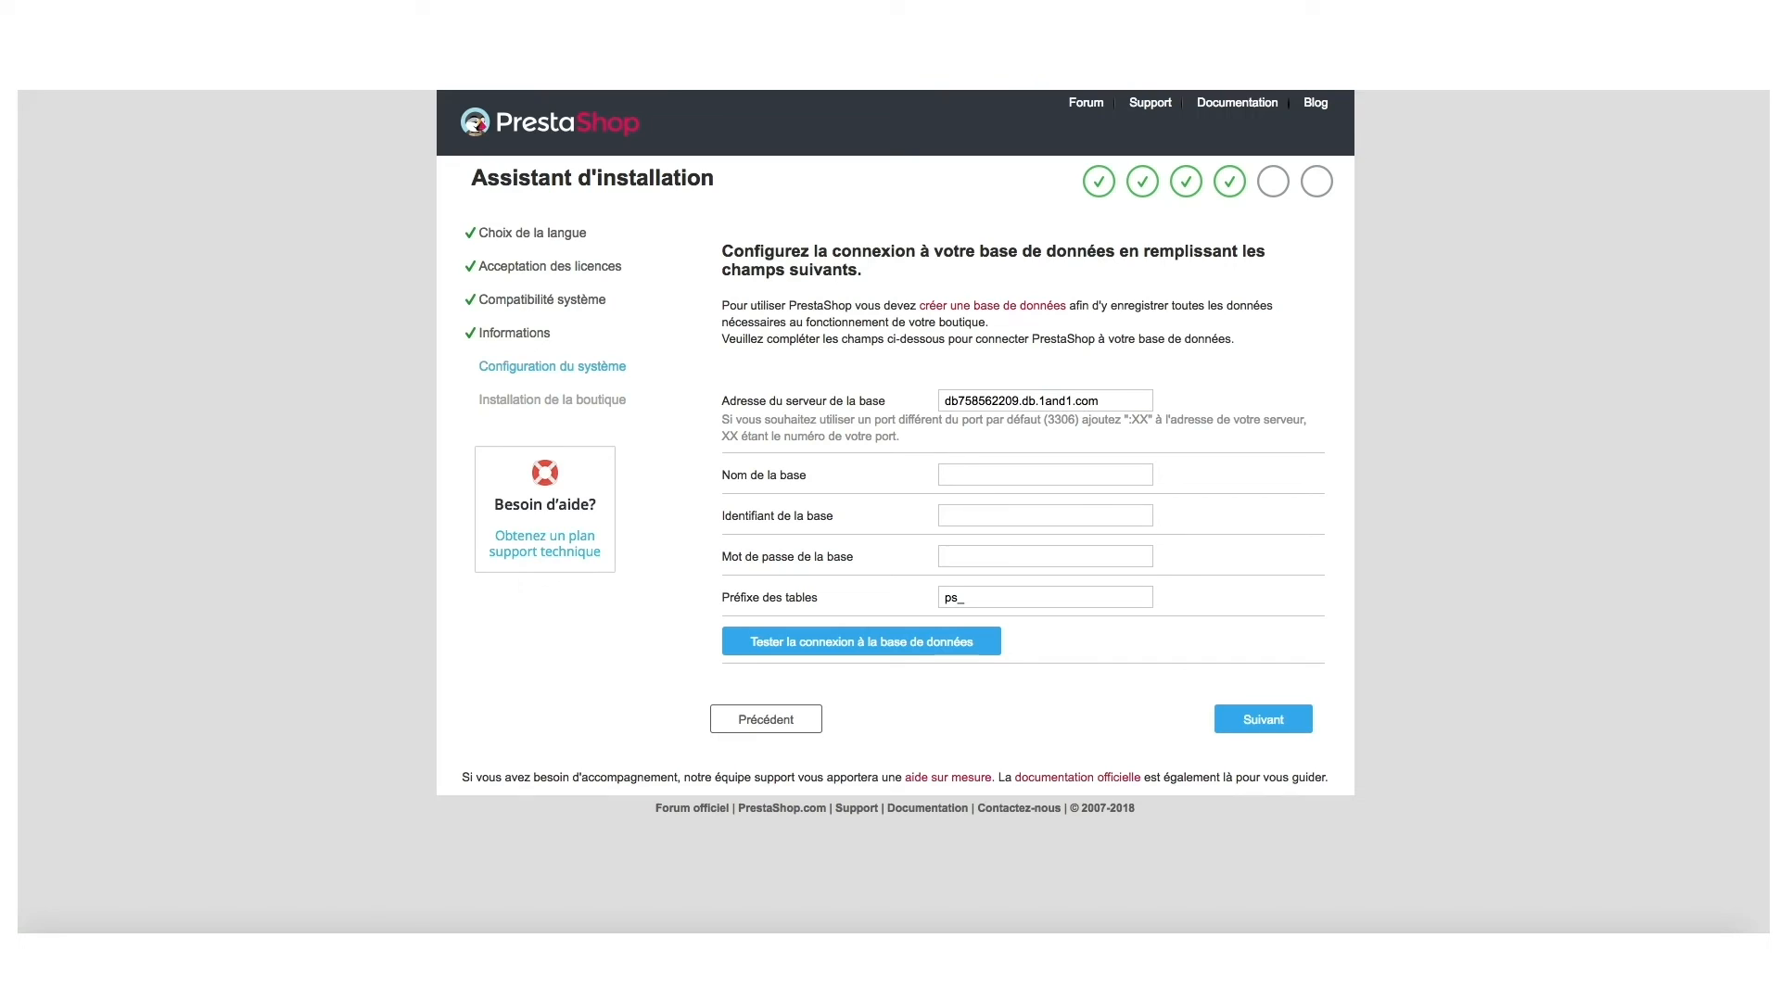
pyautogui.click(973, 475)
pyautogui.click(1020, 510)
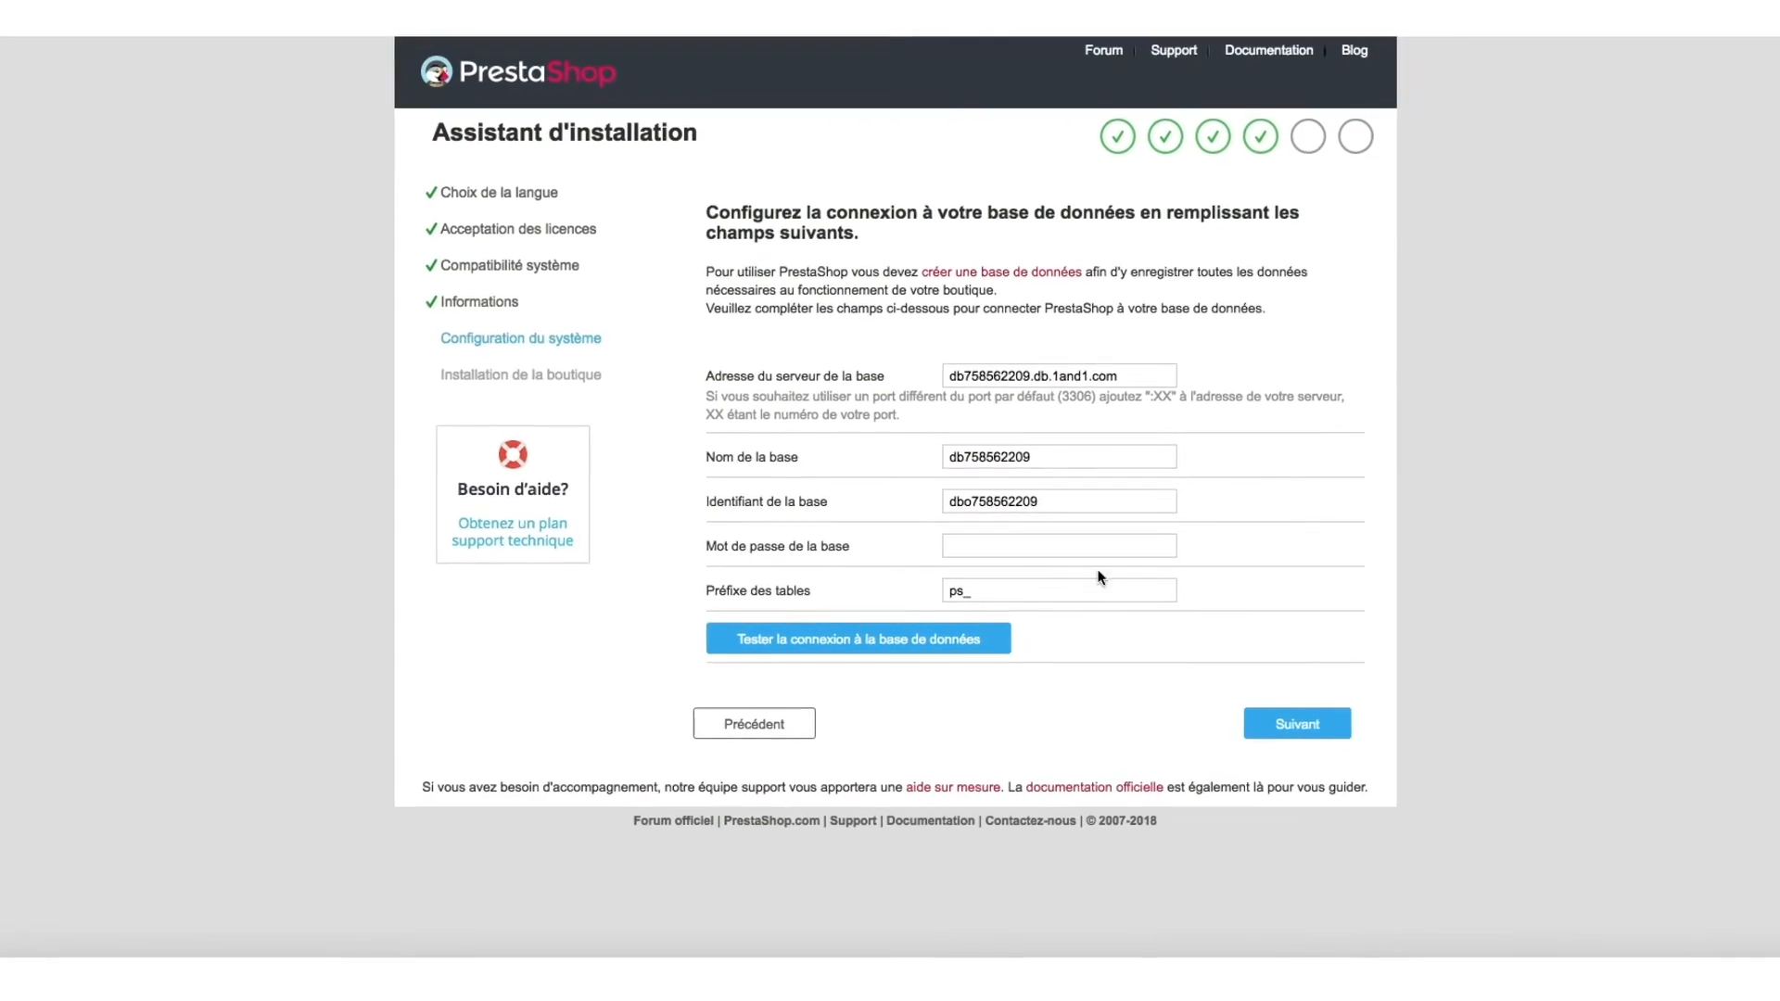
pyautogui.click(1035, 562)
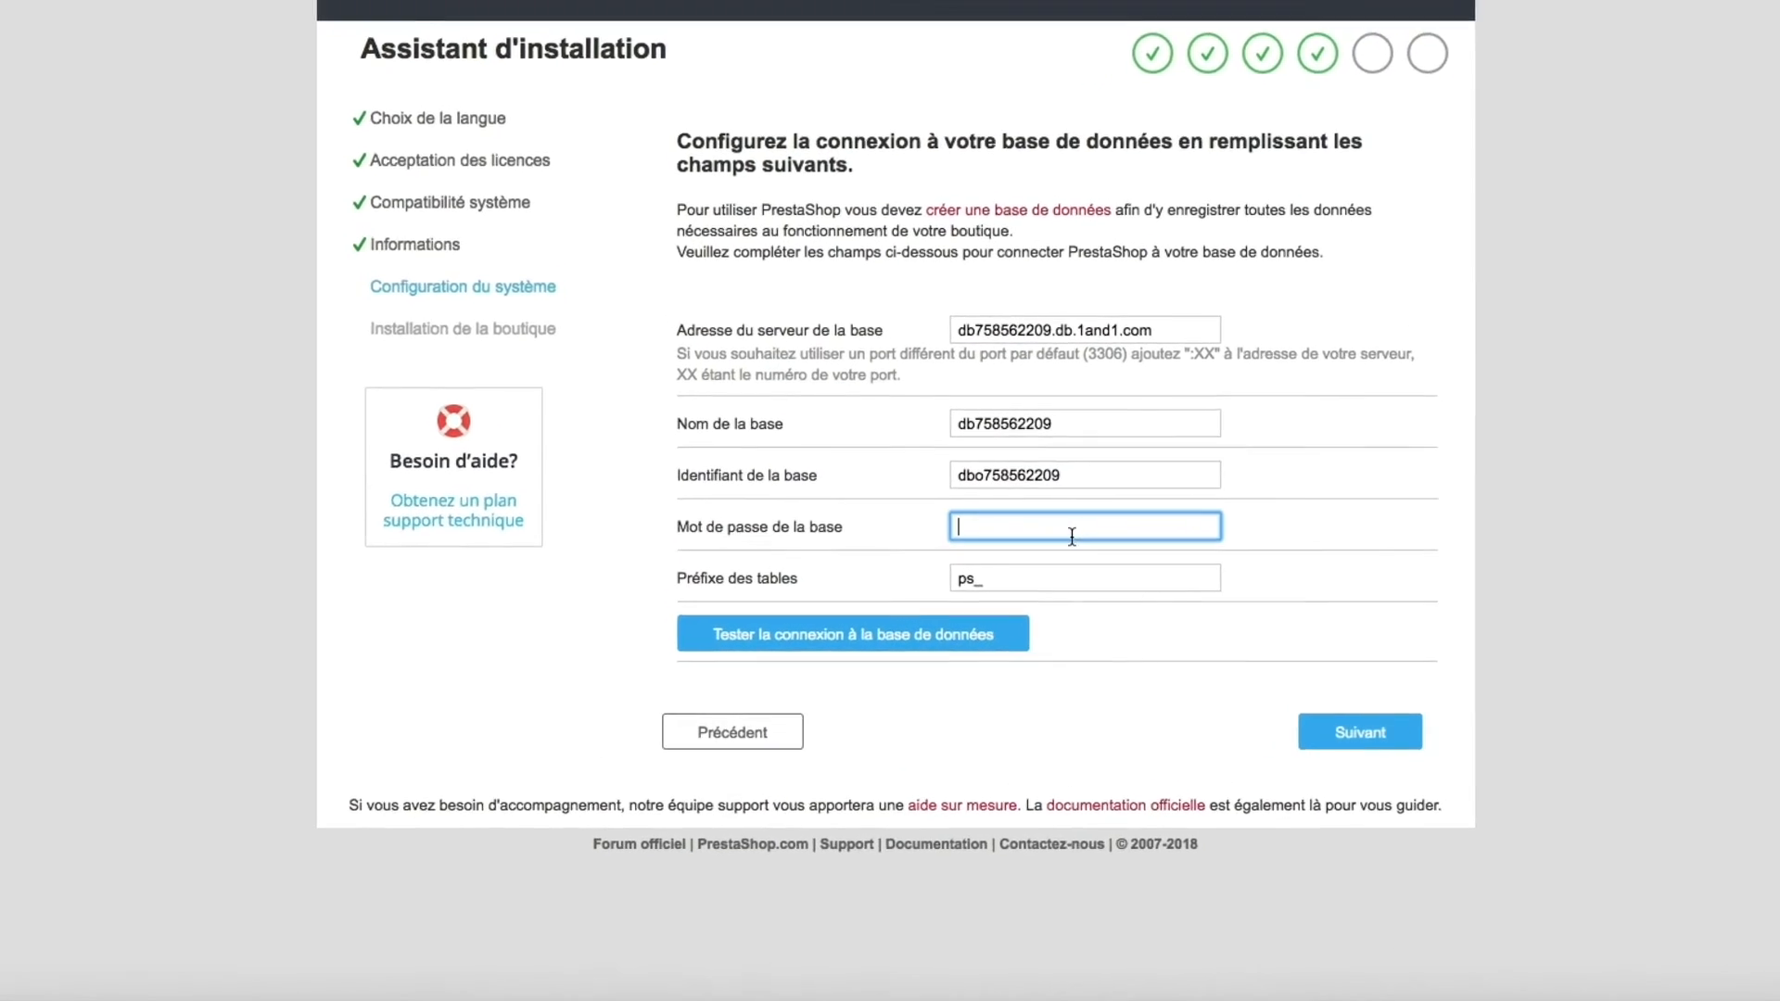
pyautogui.write('•••••••••••••••')
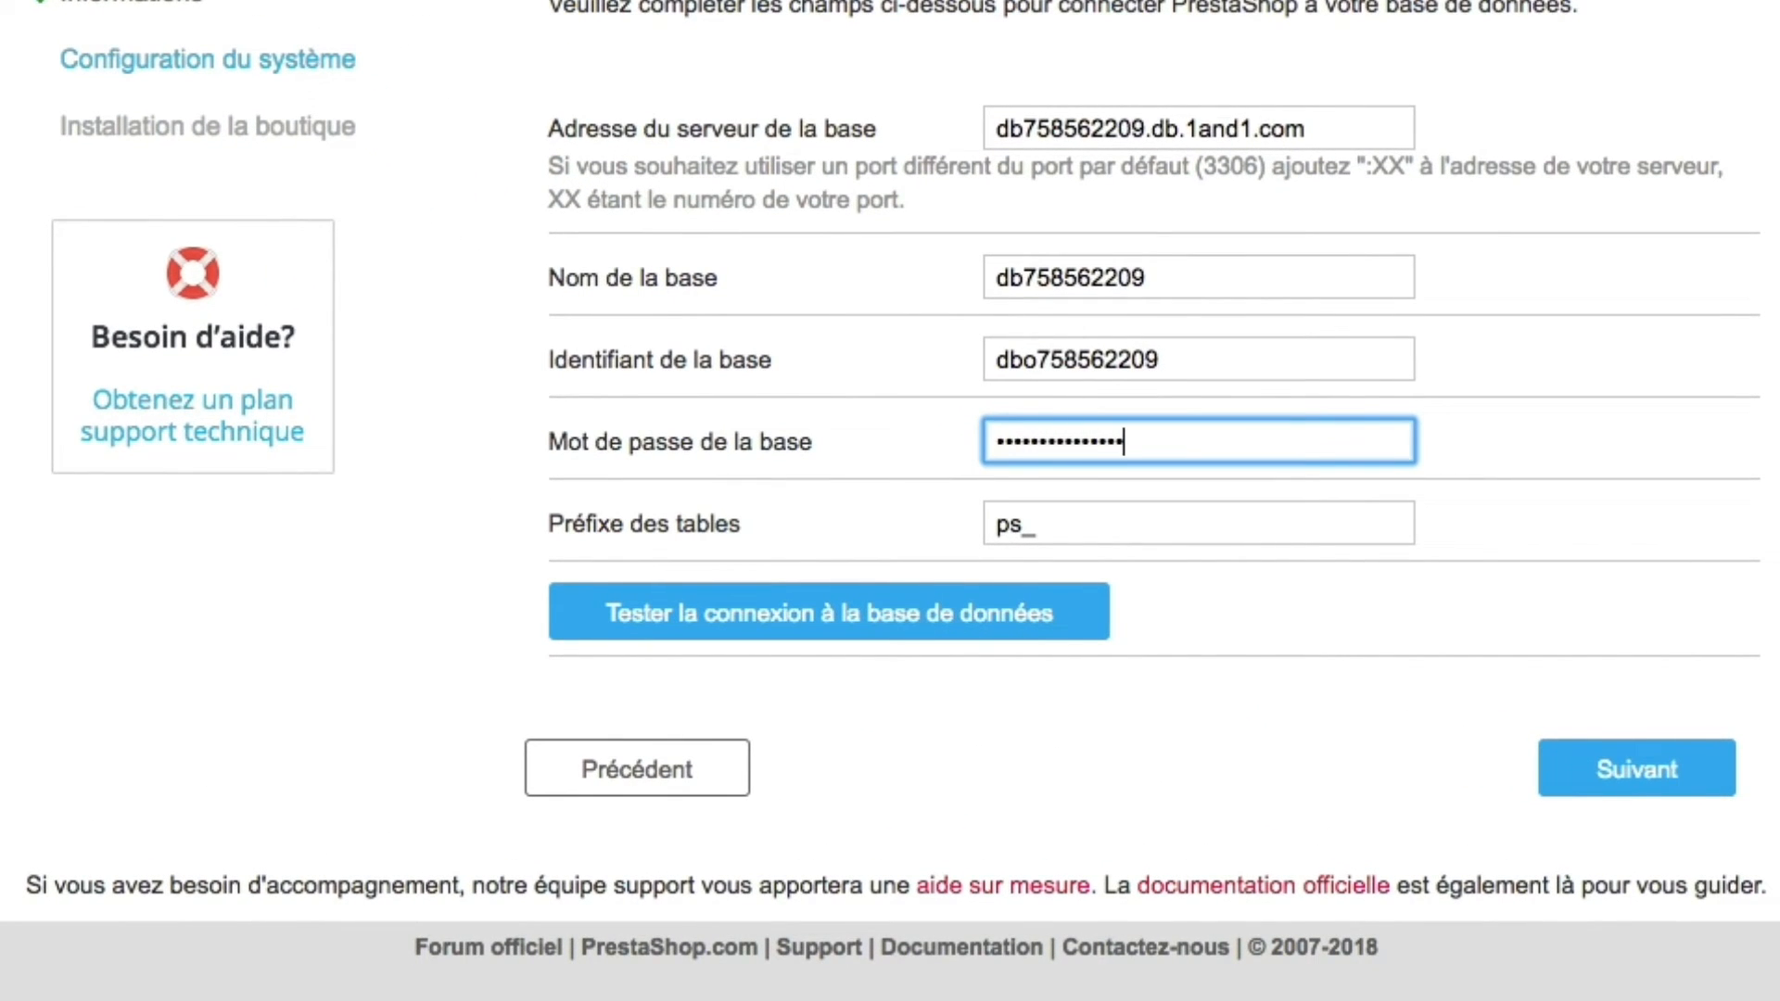
pyautogui.click(842, 628)
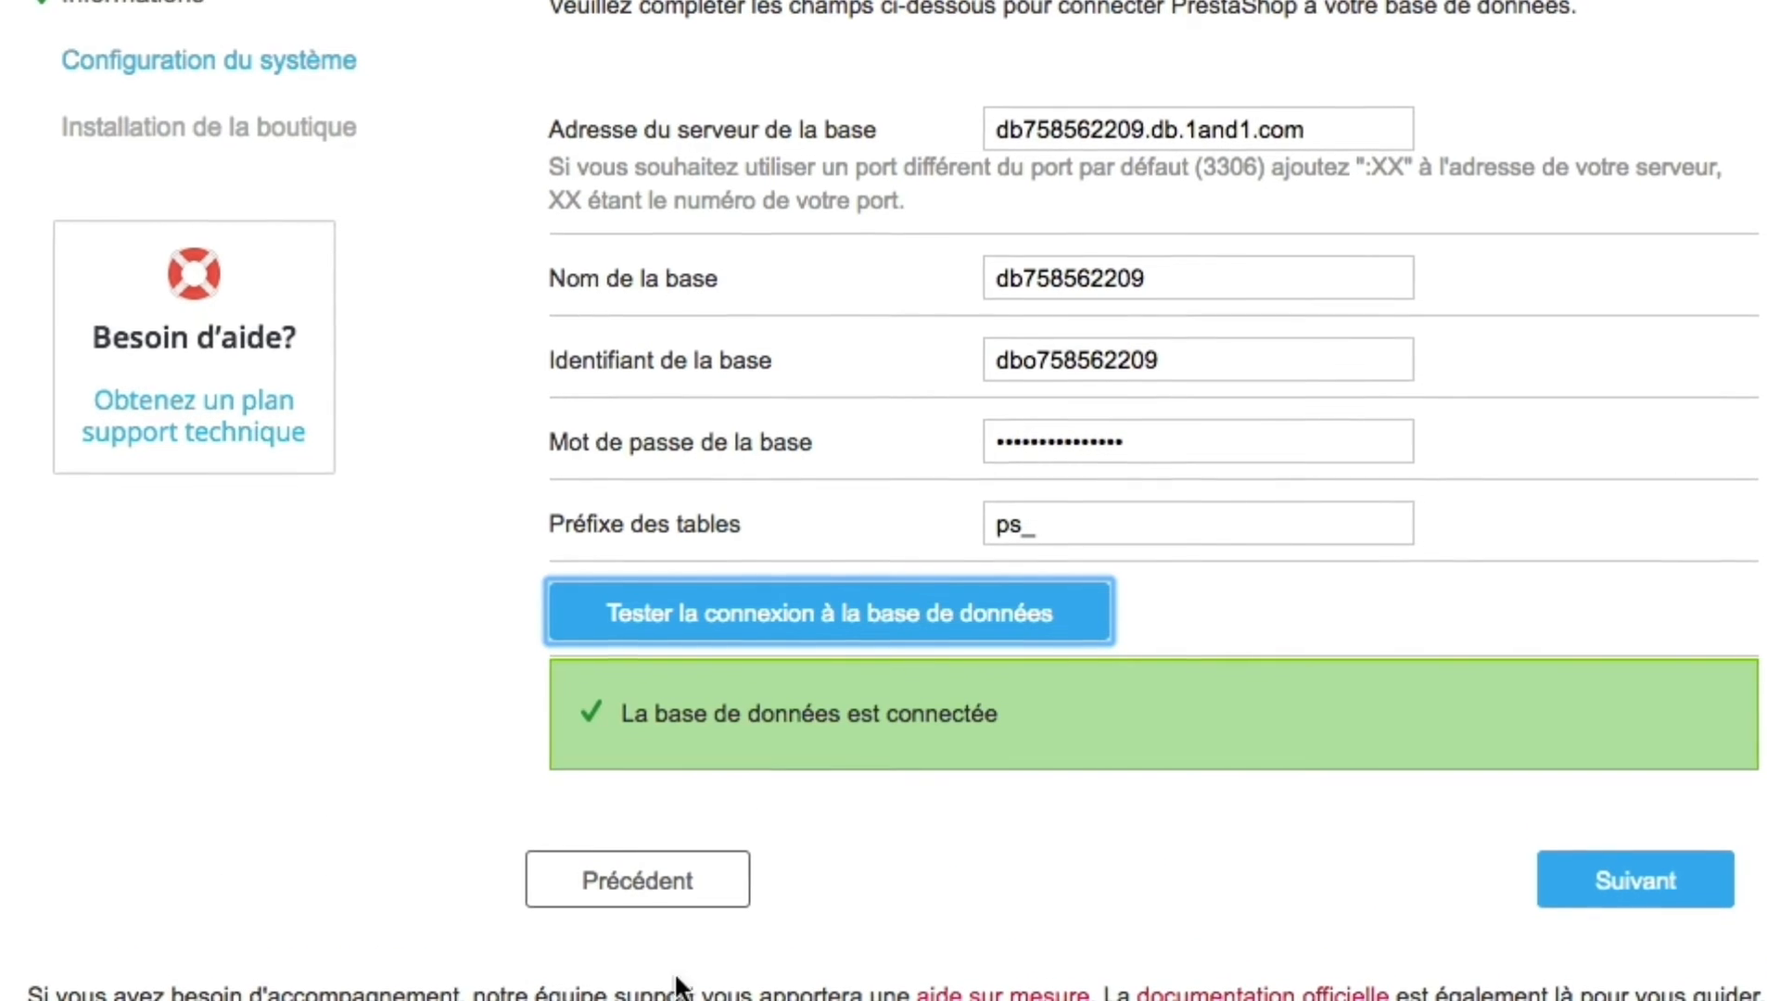
pyautogui.click(1654, 887)
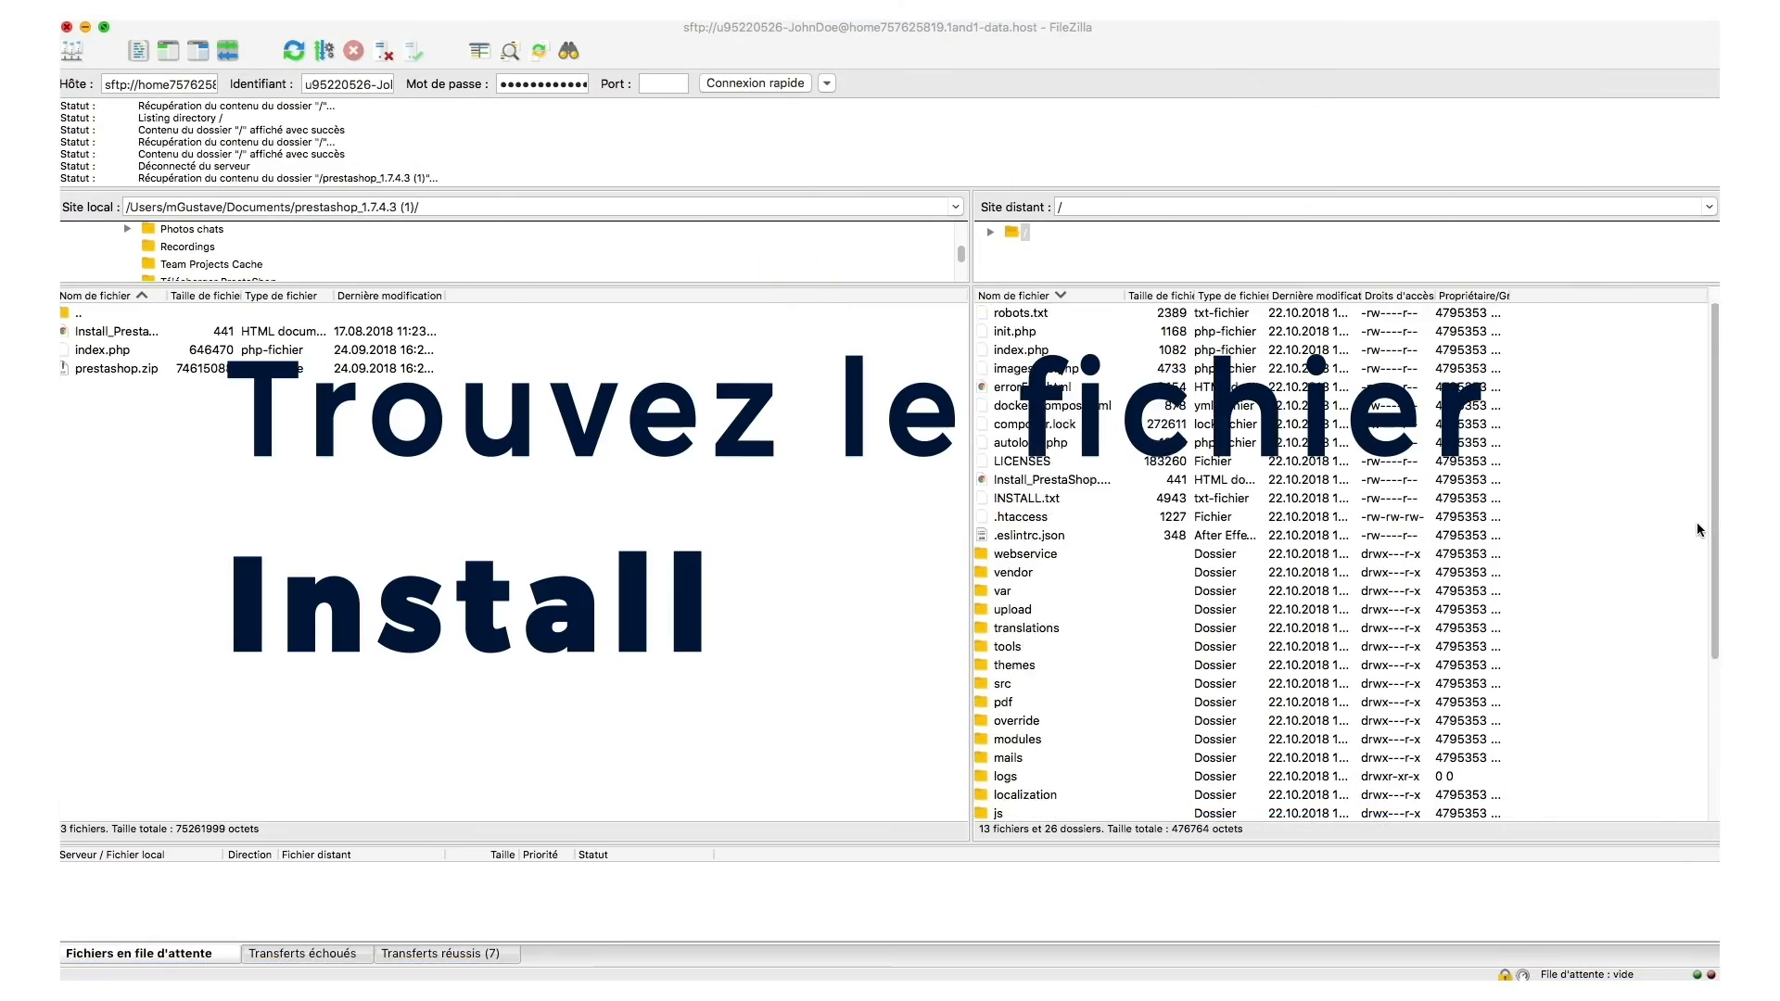
# Delete the server's install folder in FileZilla's remote pane with Supprimer and confirm Oui.
pyautogui.scroll(-2, 1696, 521)
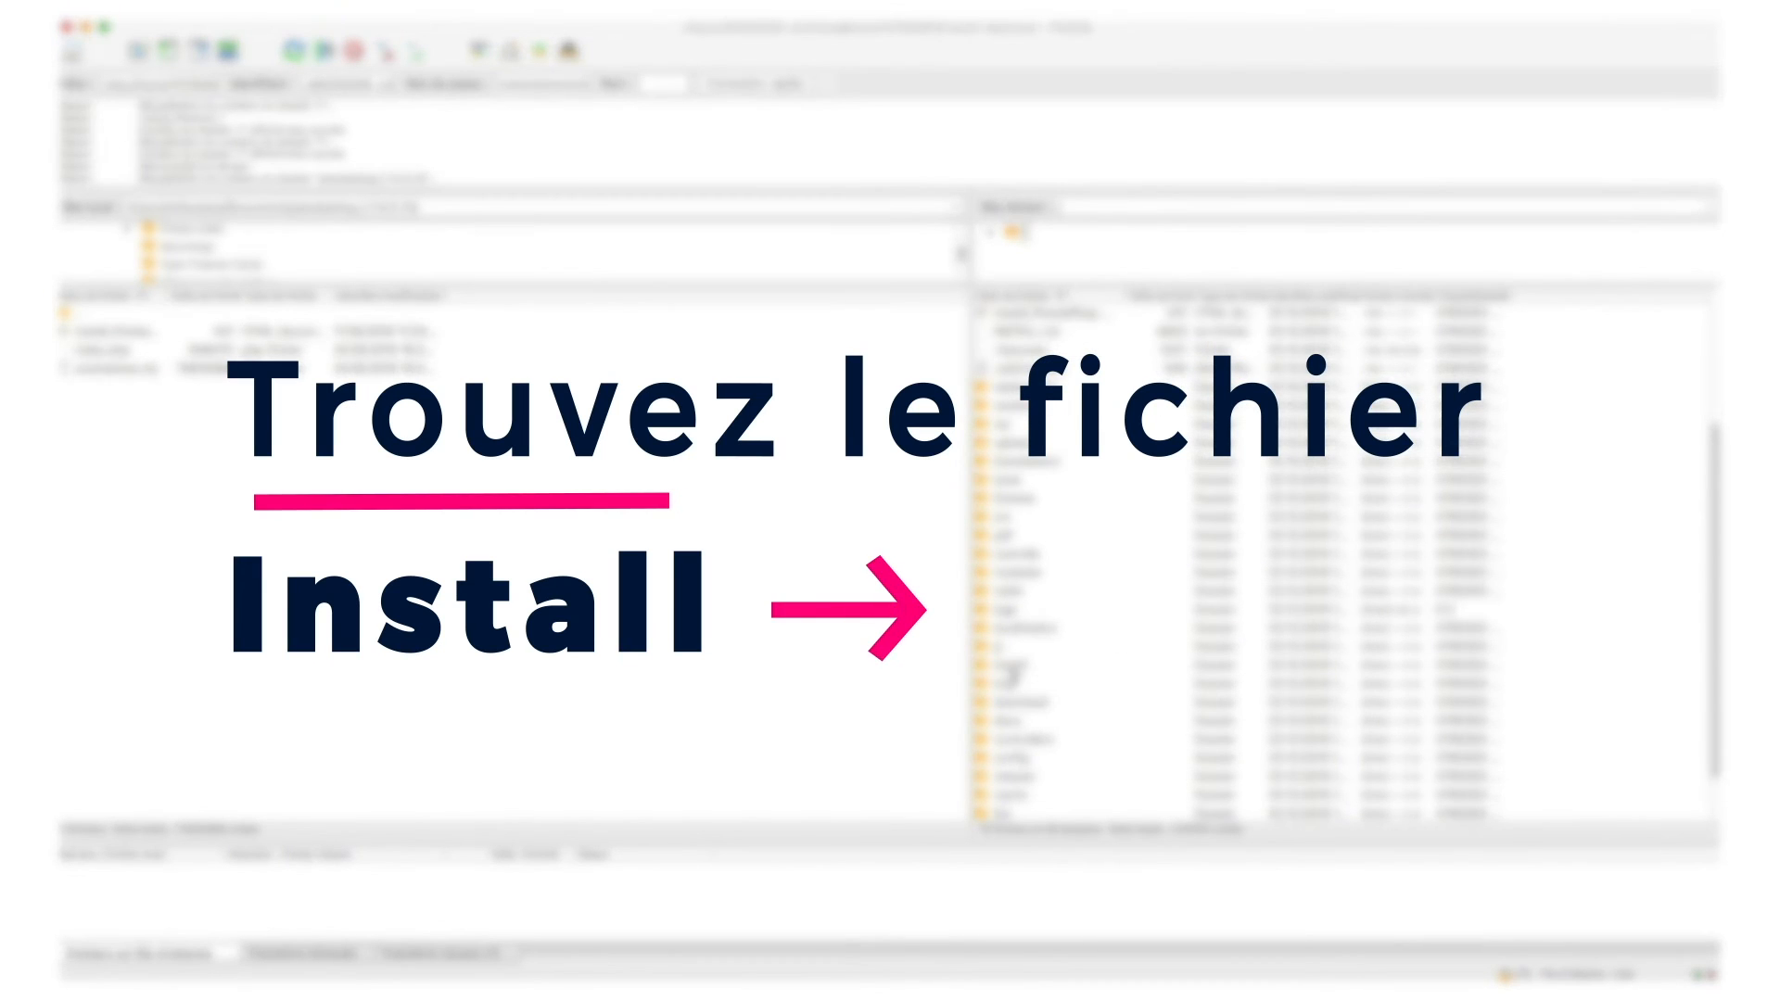
pyautogui.click(1010, 666)
pyautogui.rightClick(1038, 667)
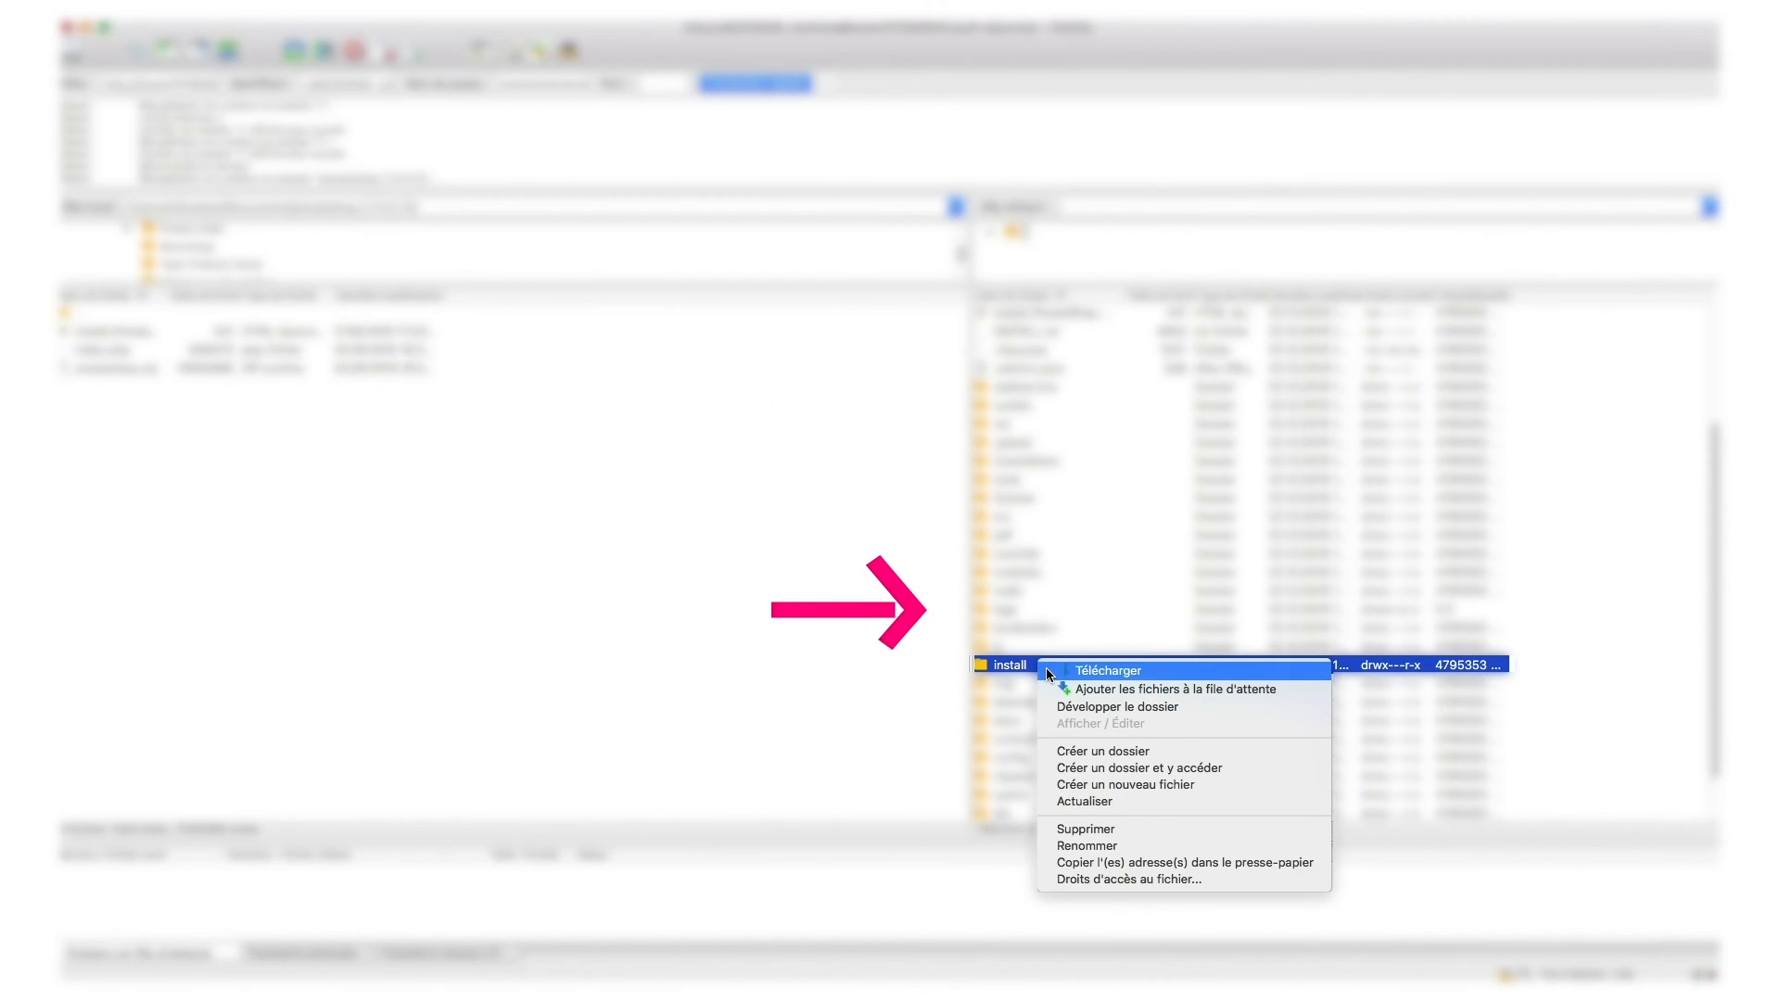
pyautogui.click(1083, 829)
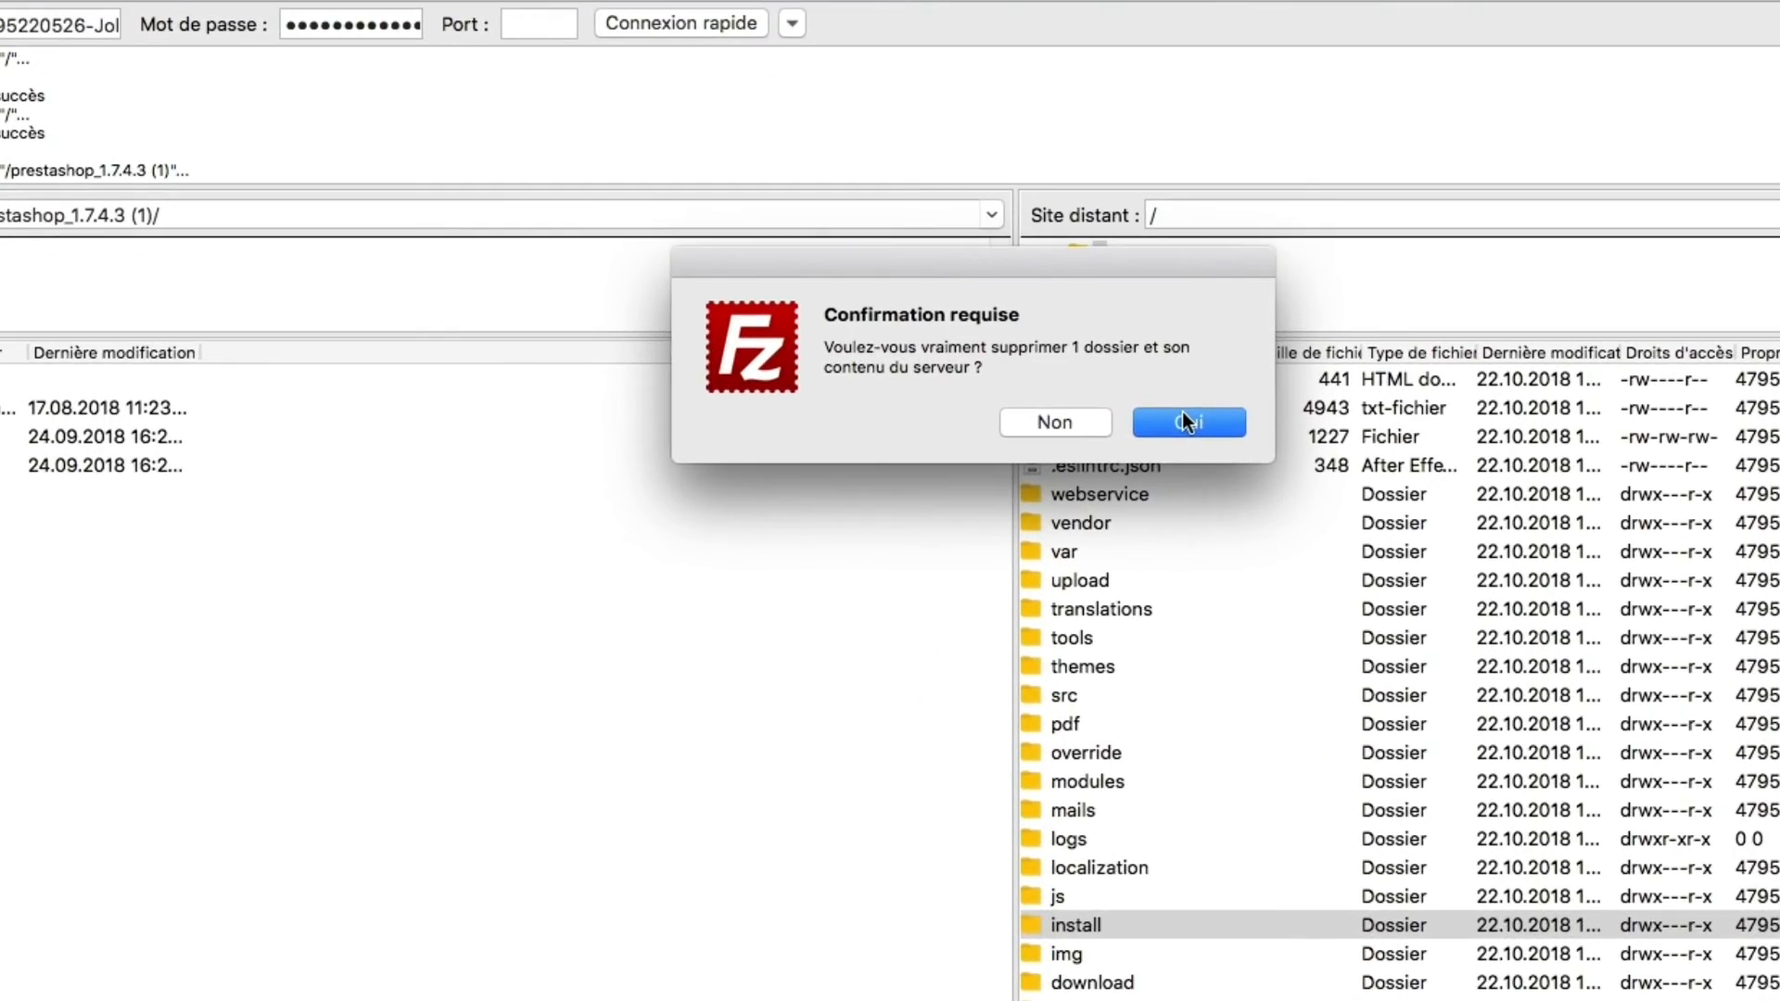
pyautogui.click(1083, 340)
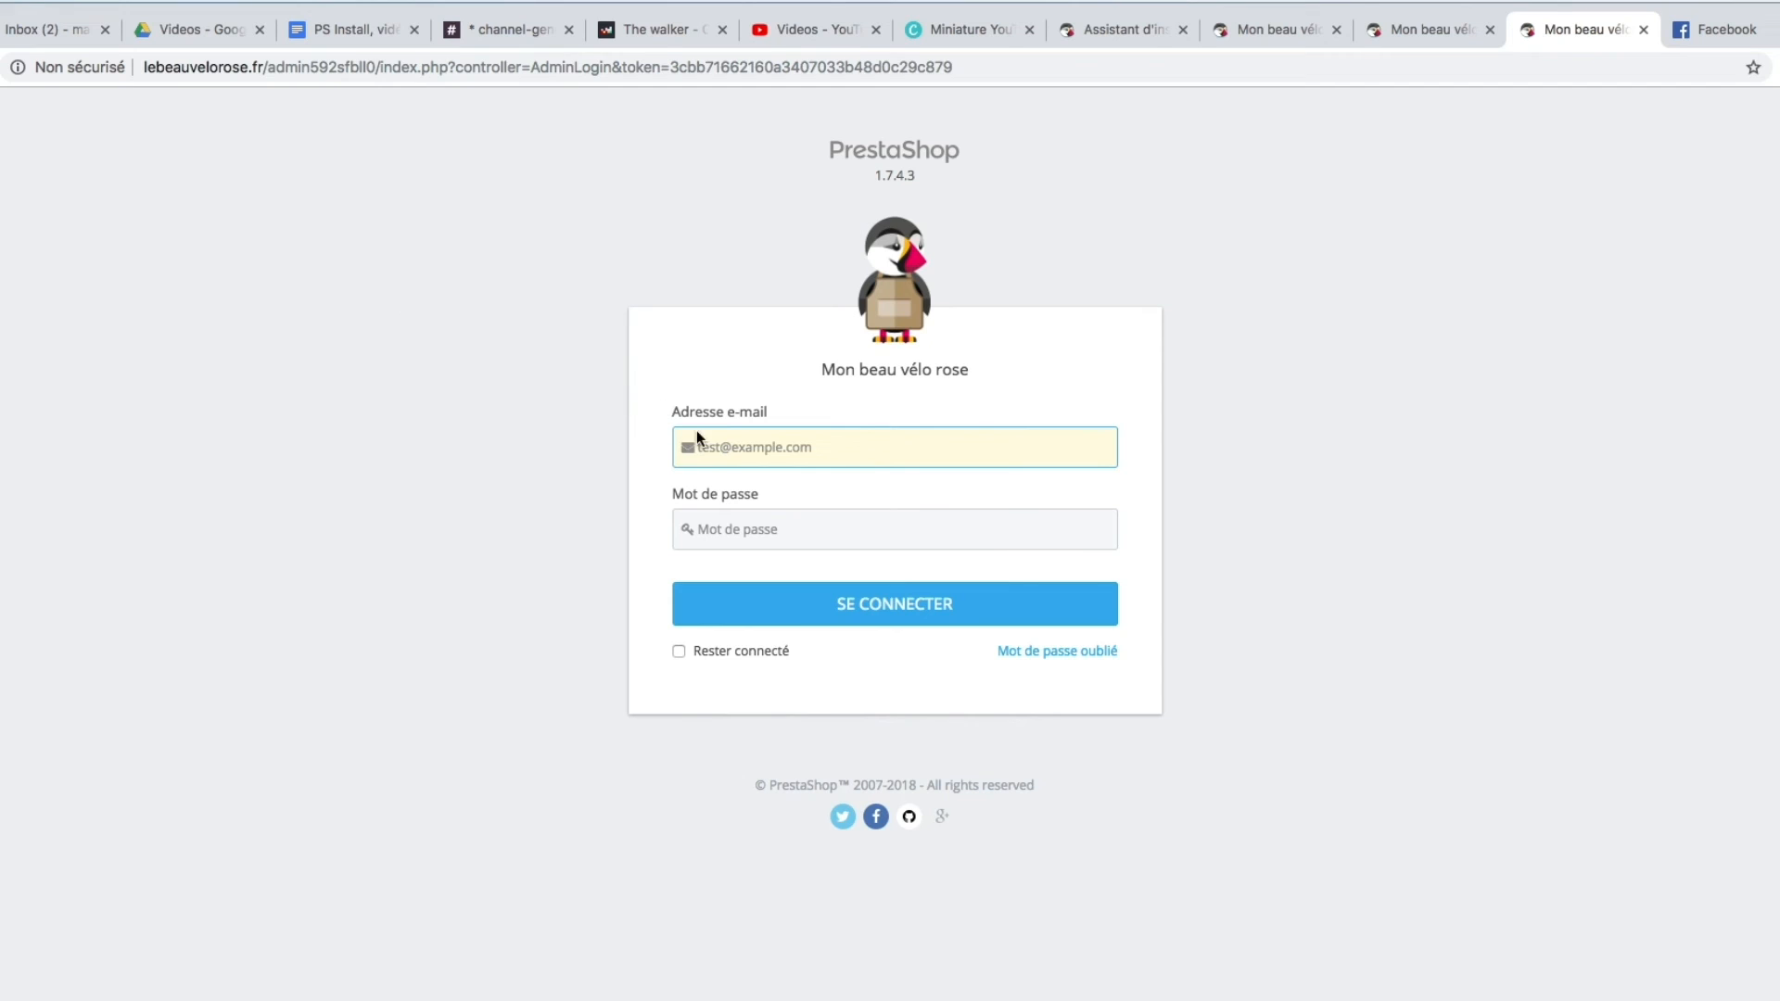
# Log in to the back office with the admin account's e-mail address and password.
pyautogui.click(708, 448)
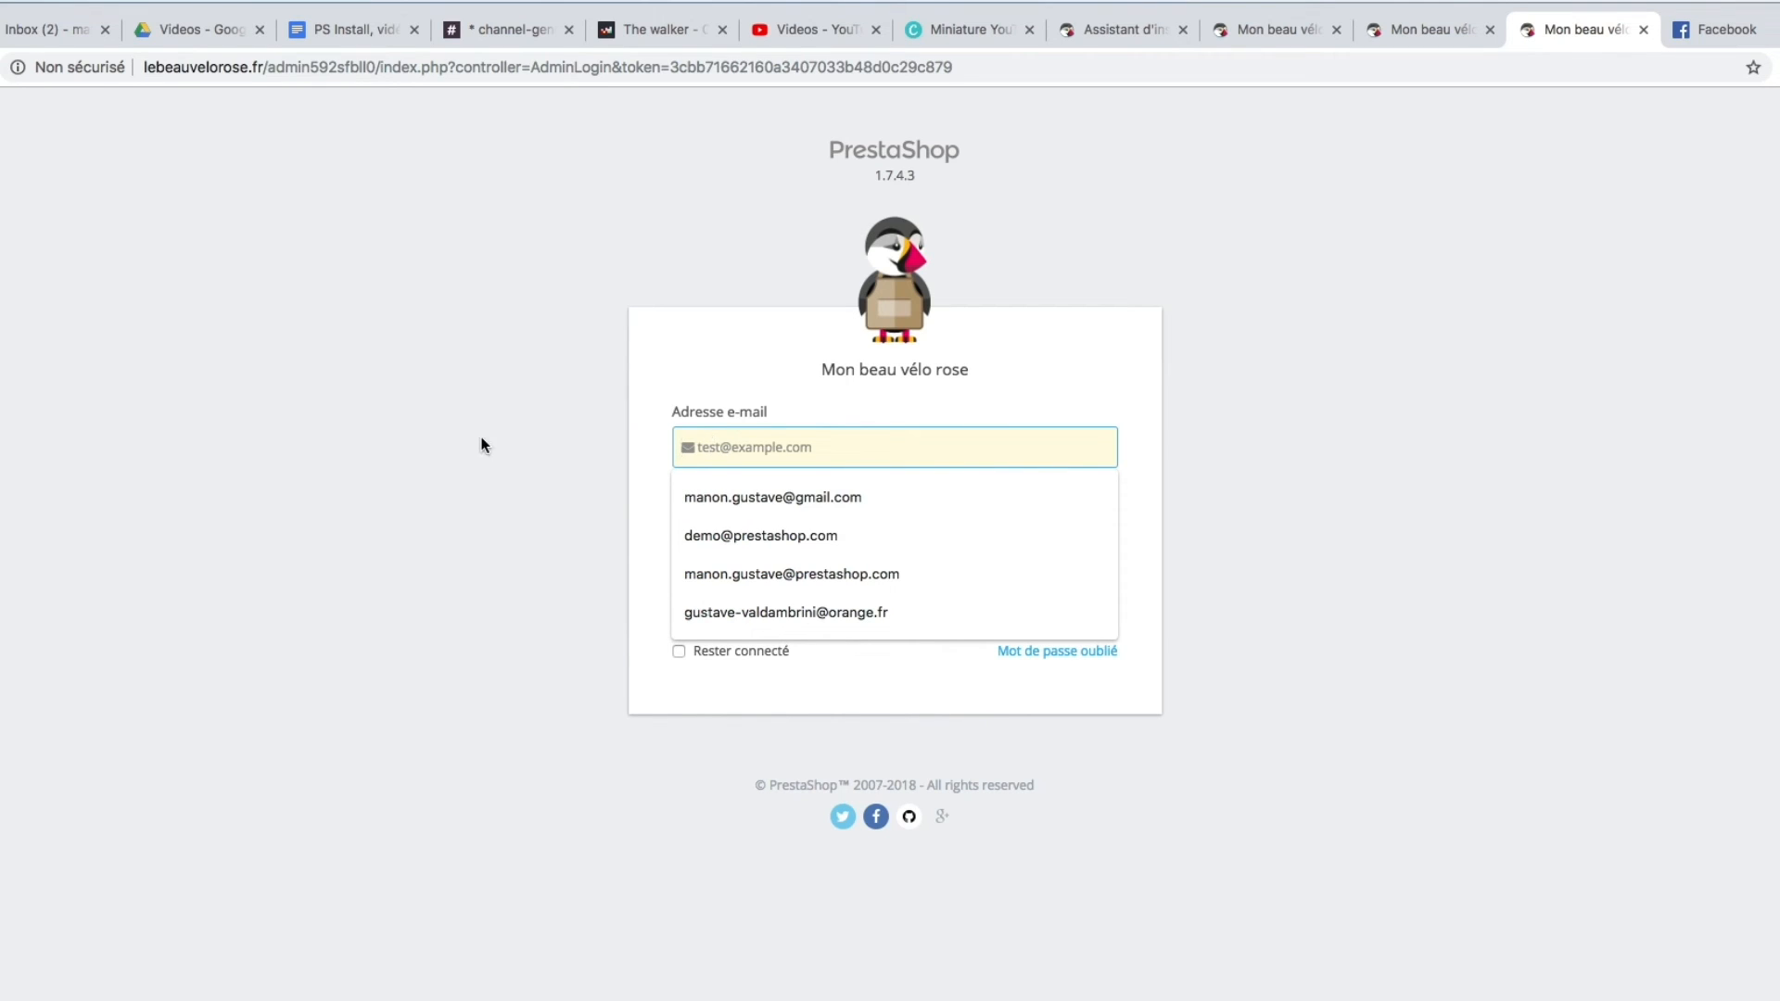
pyautogui.click(480, 445)
pyautogui.click(722, 434)
pyautogui.write('John')
pyautogui.press('BackSpace')
pyautogui.press('BackSpace')
pyautogui.press('BackSpace')
pyautogui.press('BackSpace')
pyautogui.press('BackSpace')
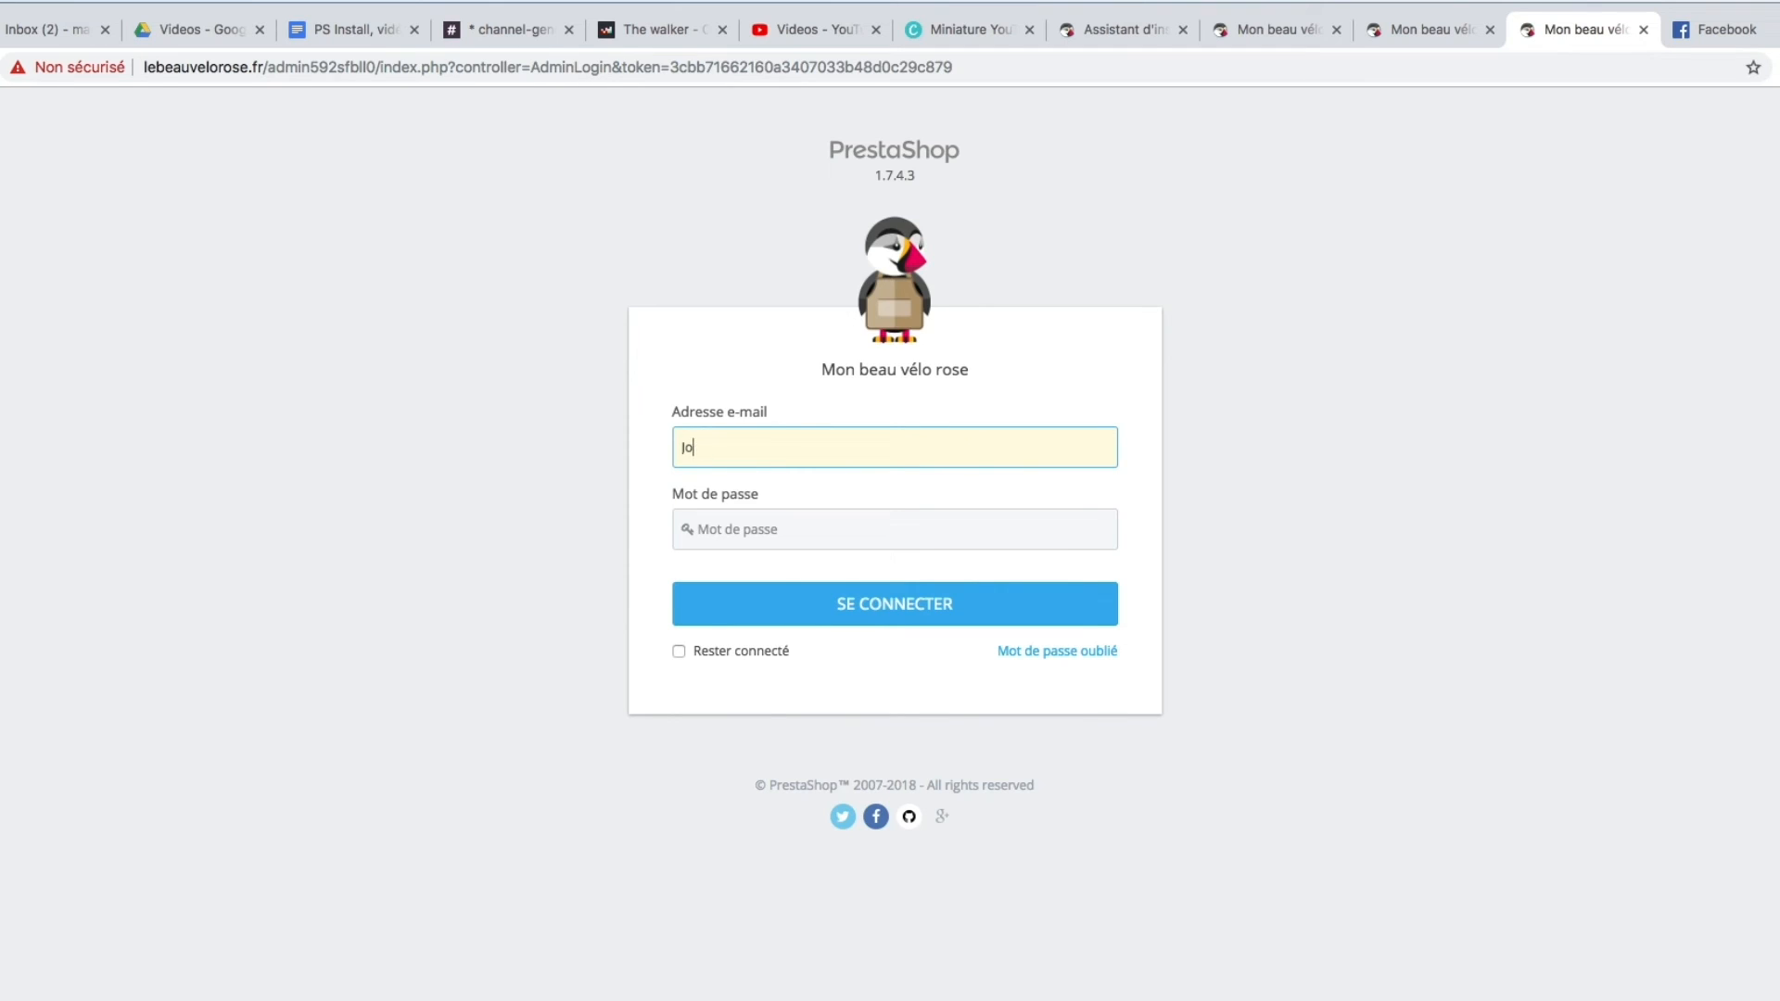
pyautogui.write('john.doe@prestashop.com')
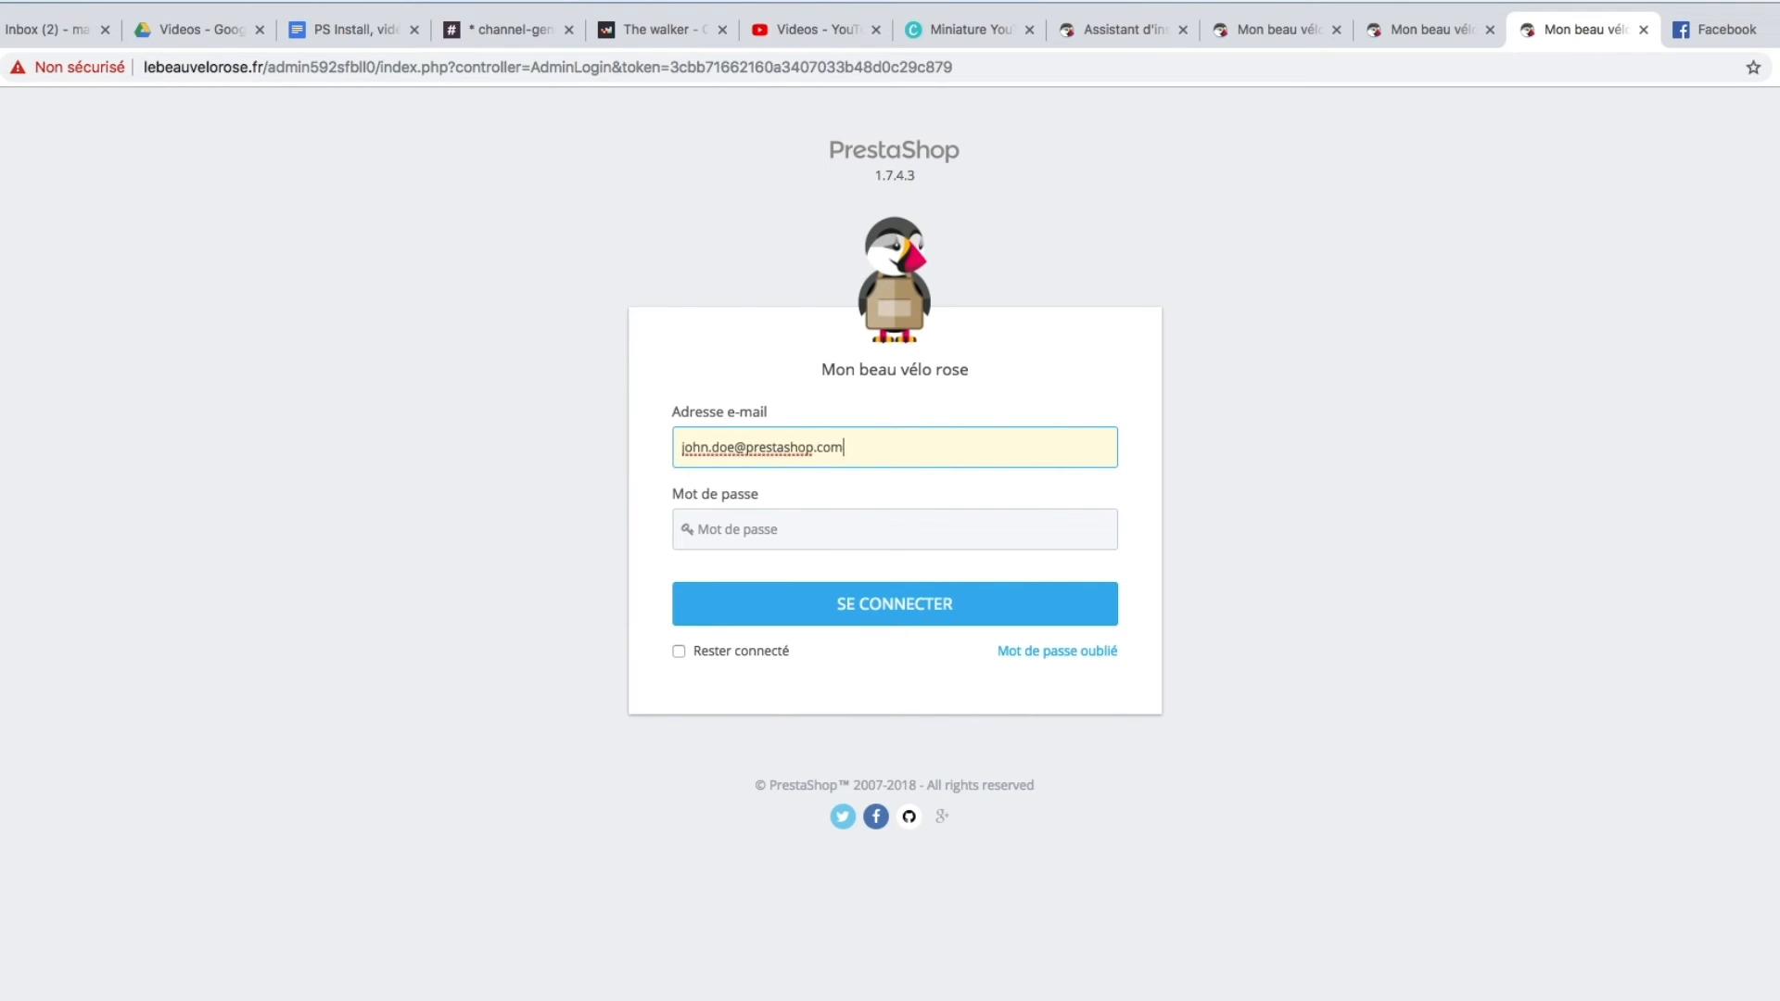
pyautogui.click(735, 528)
pyautogui.write('••••••••••••')
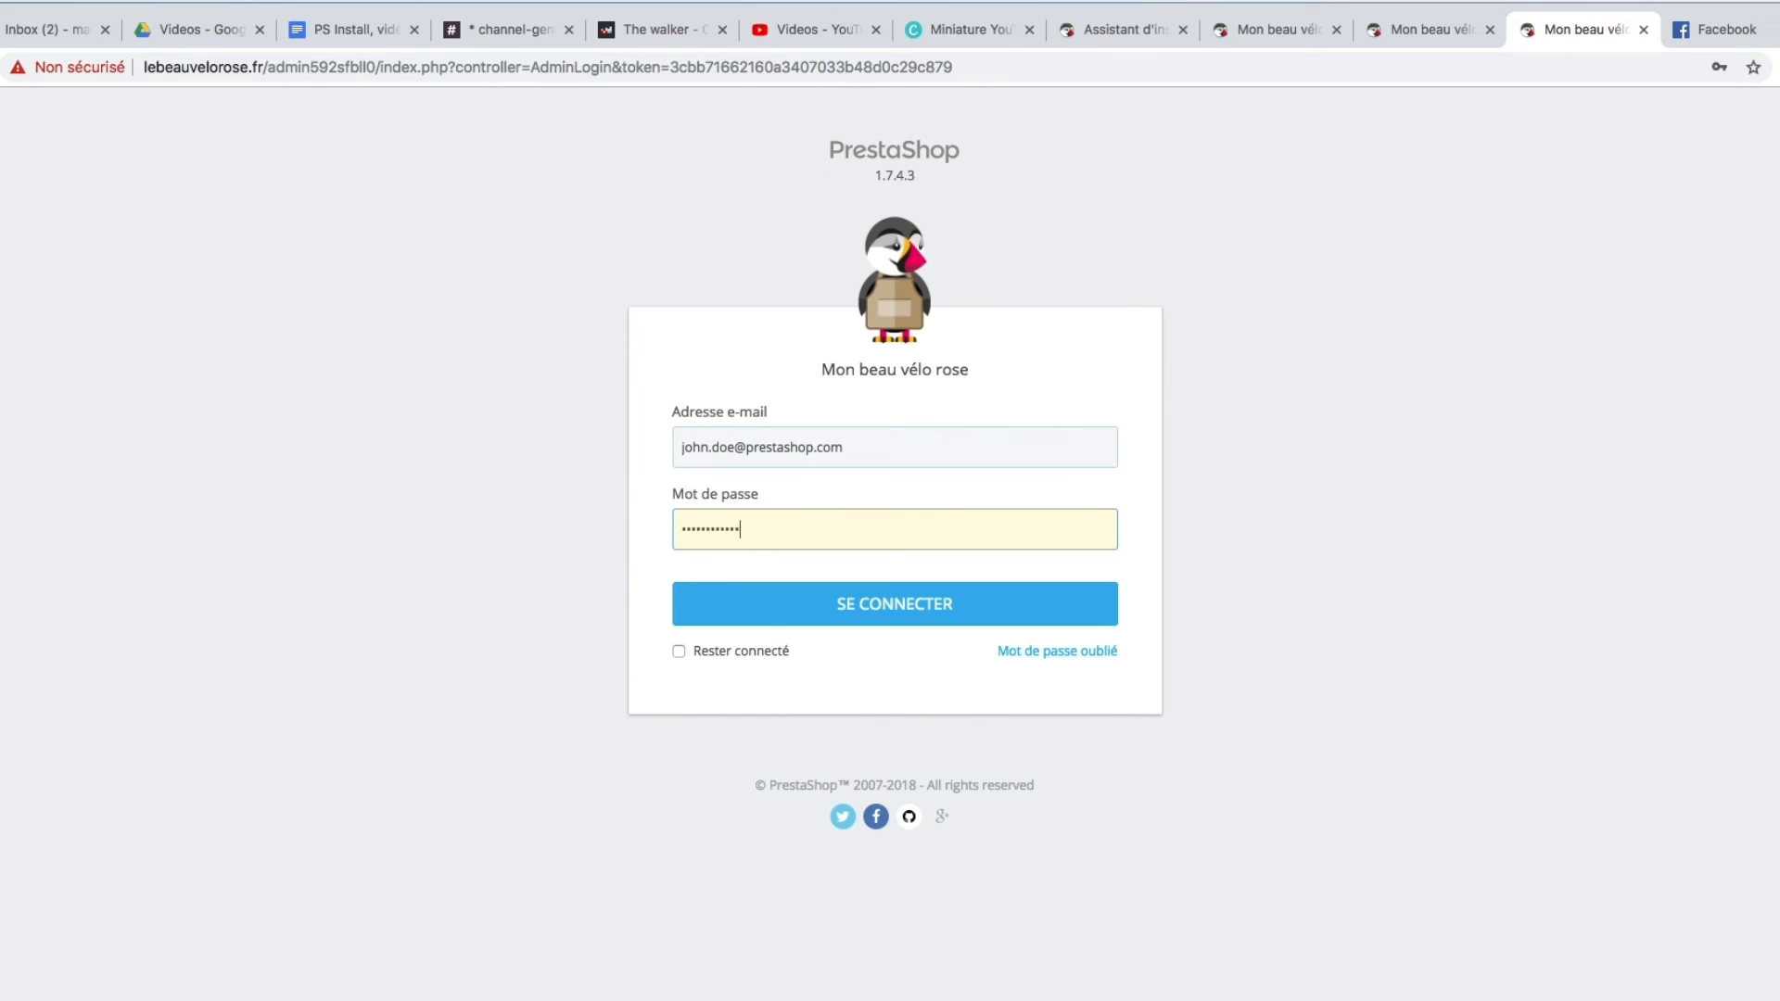
pyautogui.write('•••')
pyautogui.press('Return')
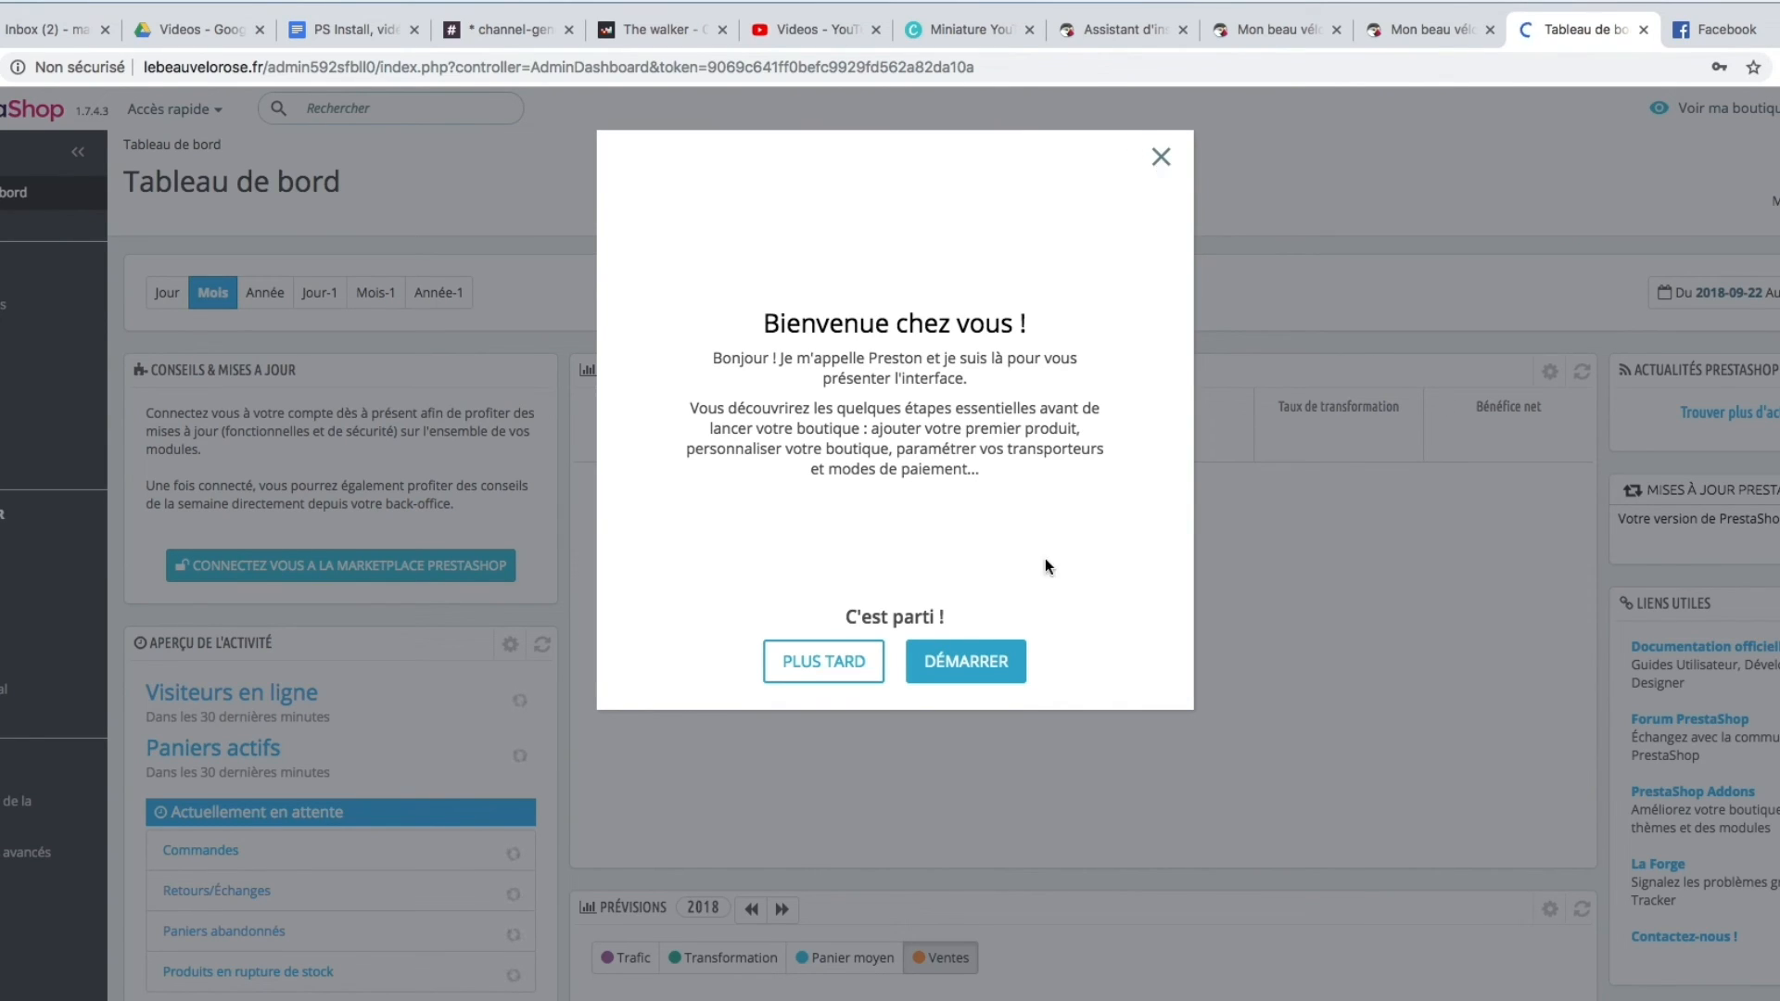
# Start the DÉMARRER welcome tour, then reach shop administration from the finished installer page.
pyautogui.click(981, 661)
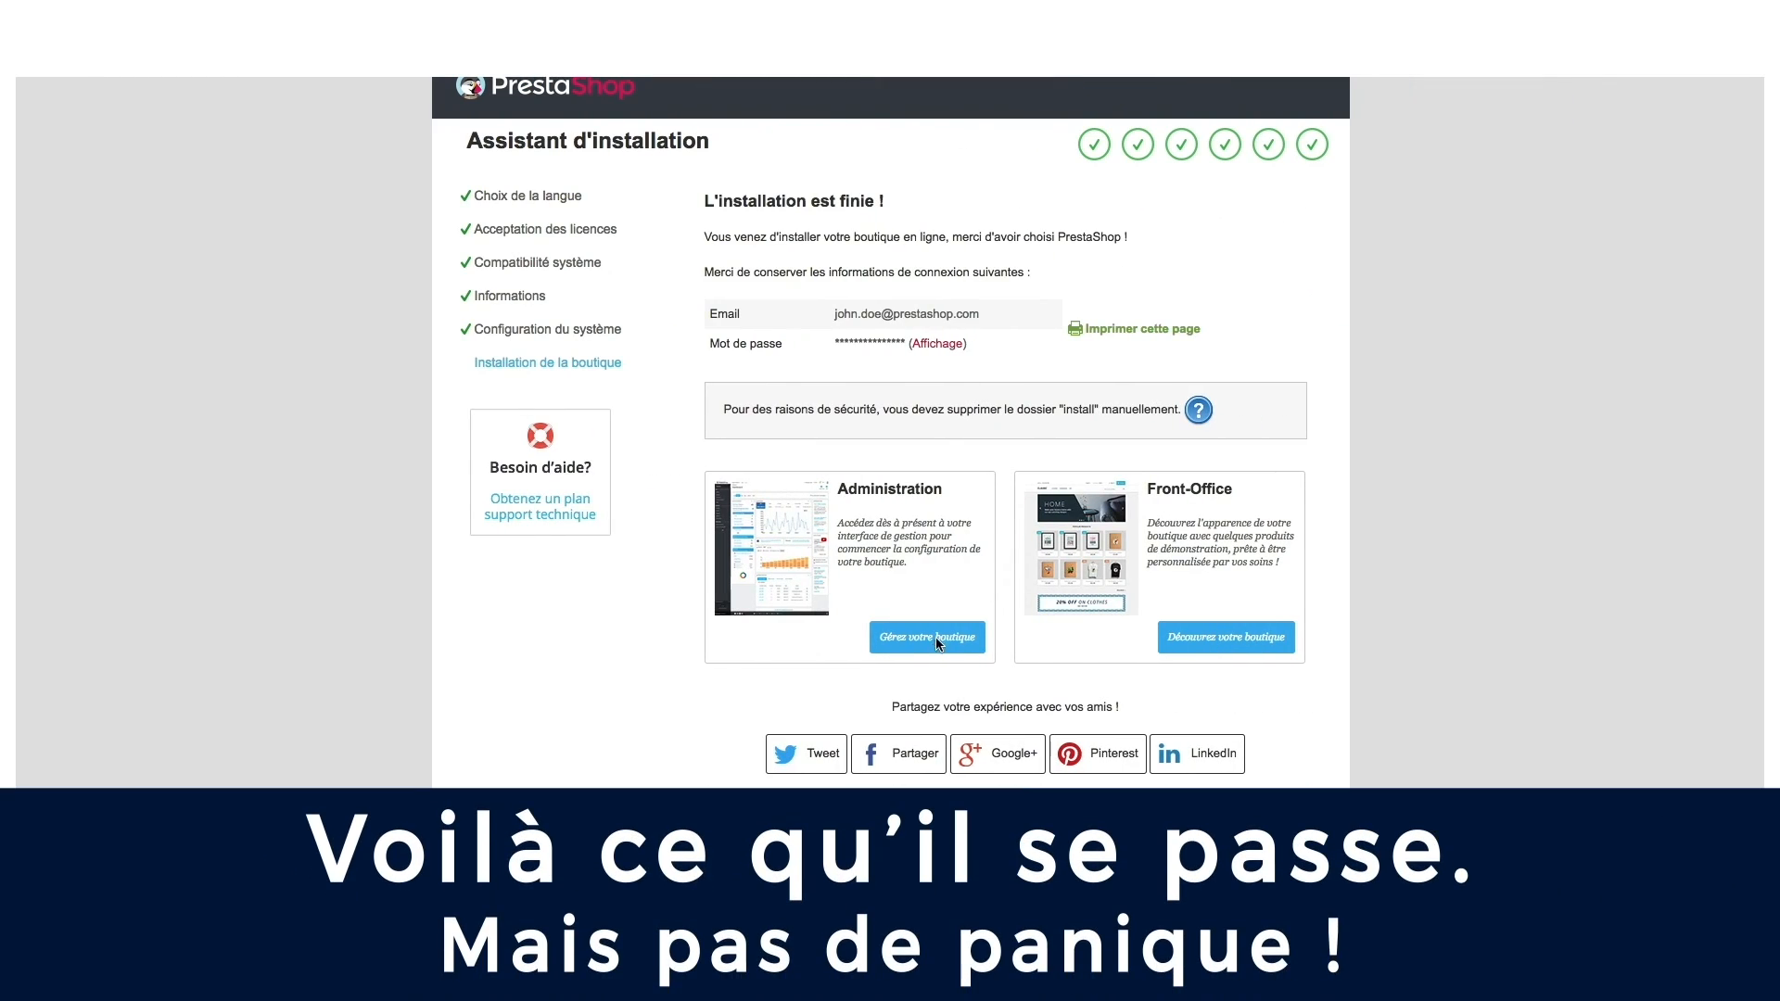
pyautogui.click(927, 638)
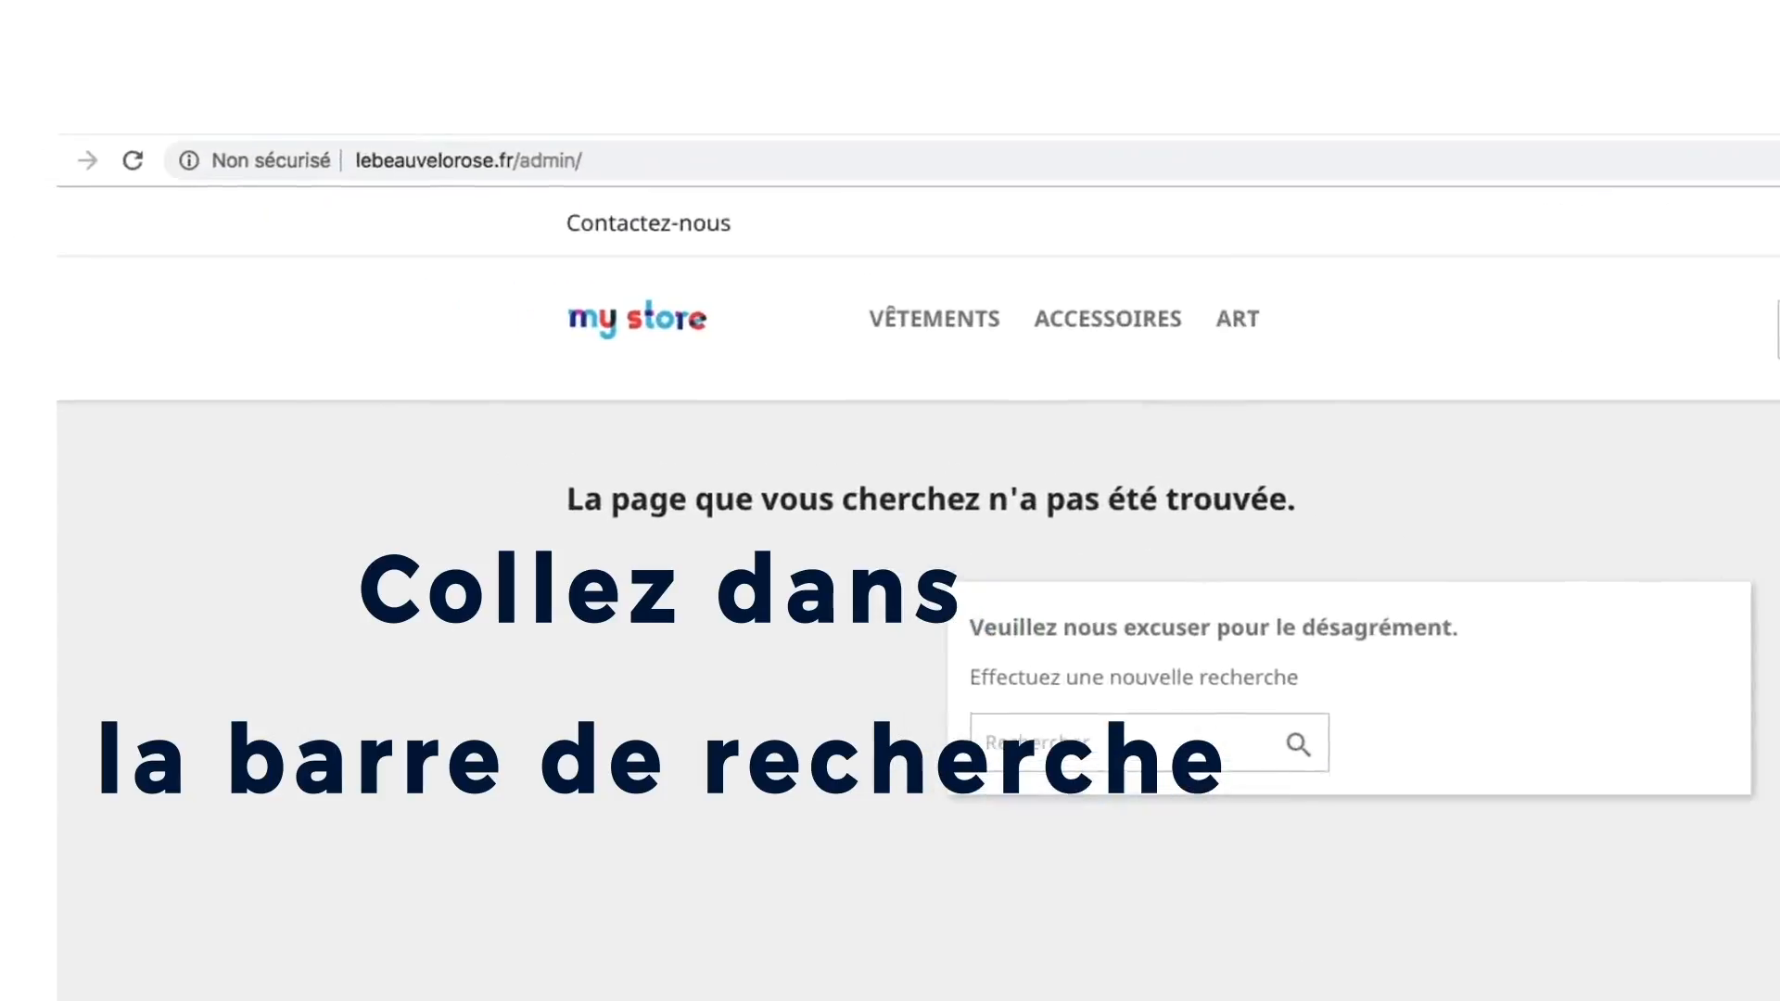
pyautogui.click(395, 142)
pyautogui.hotkey('shift', 'Left')
pyautogui.hotkey('shift', 'Left')
pyautogui.hotkey('shift', 'Left')
pyautogui.hotkey('shift', 'Left')
pyautogui.hotkey('shift', 'Left')
pyautogui.hotkey('shift', 'Left')
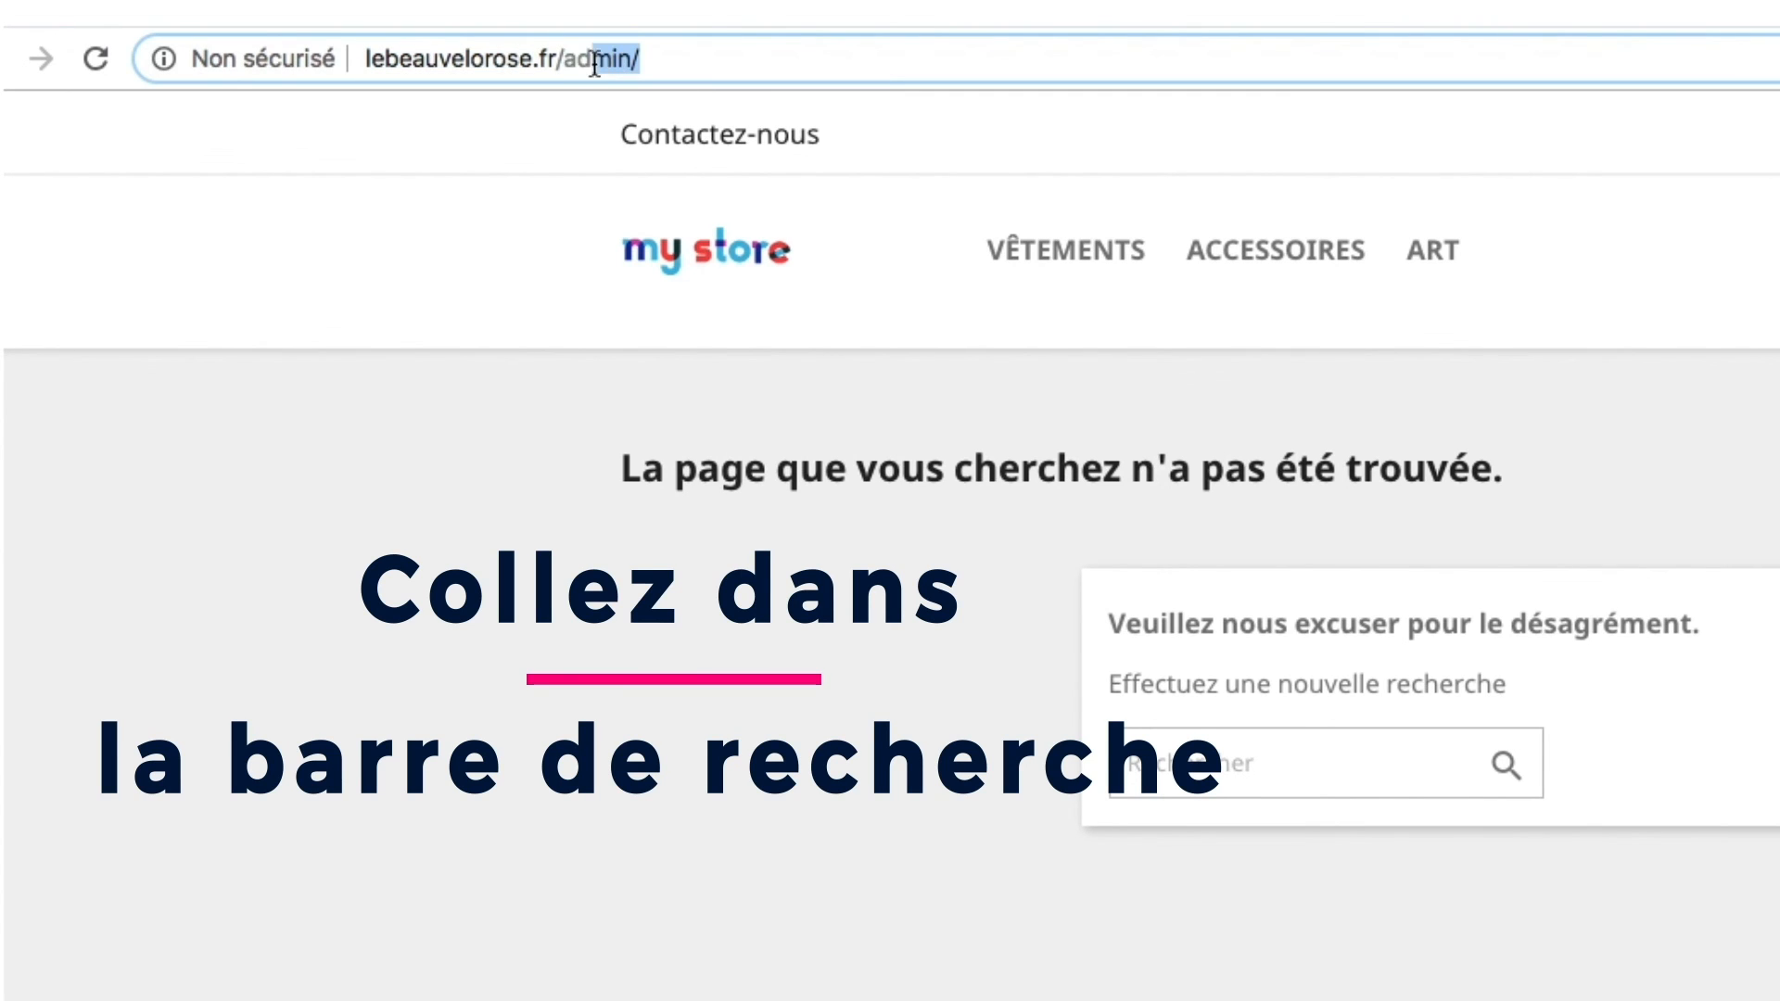
pyautogui.write('admin592sfbll0')
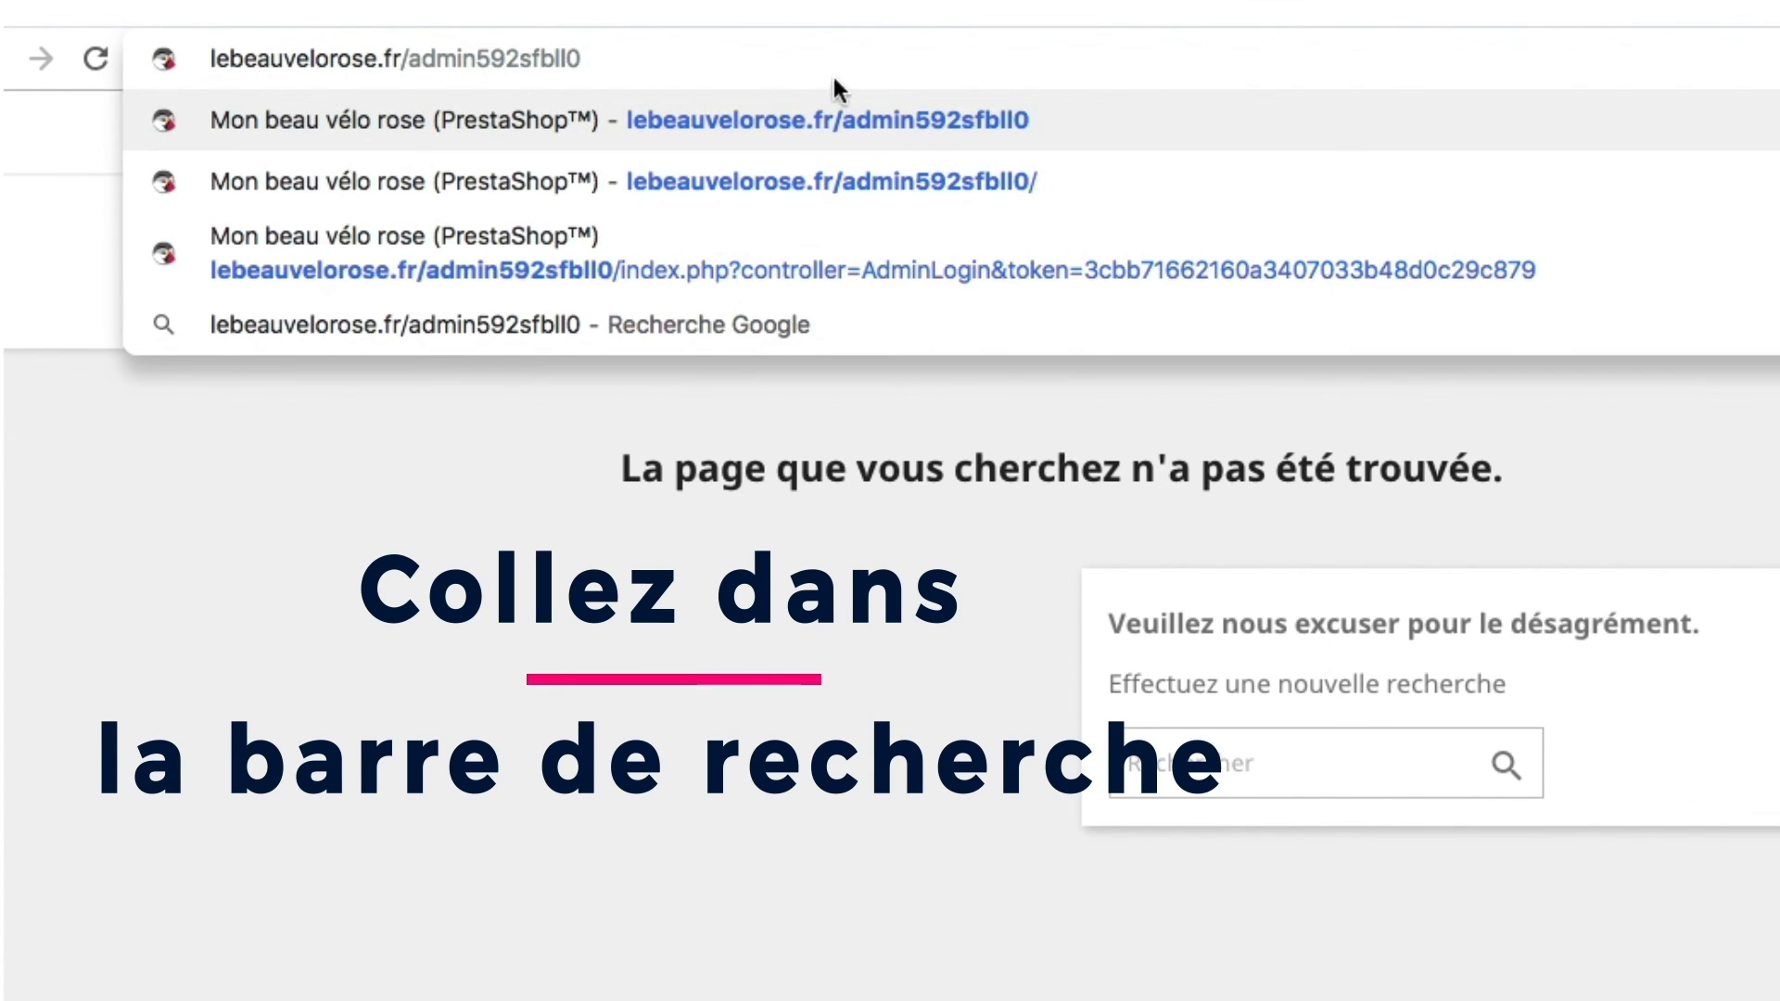
pyautogui.press('Return')
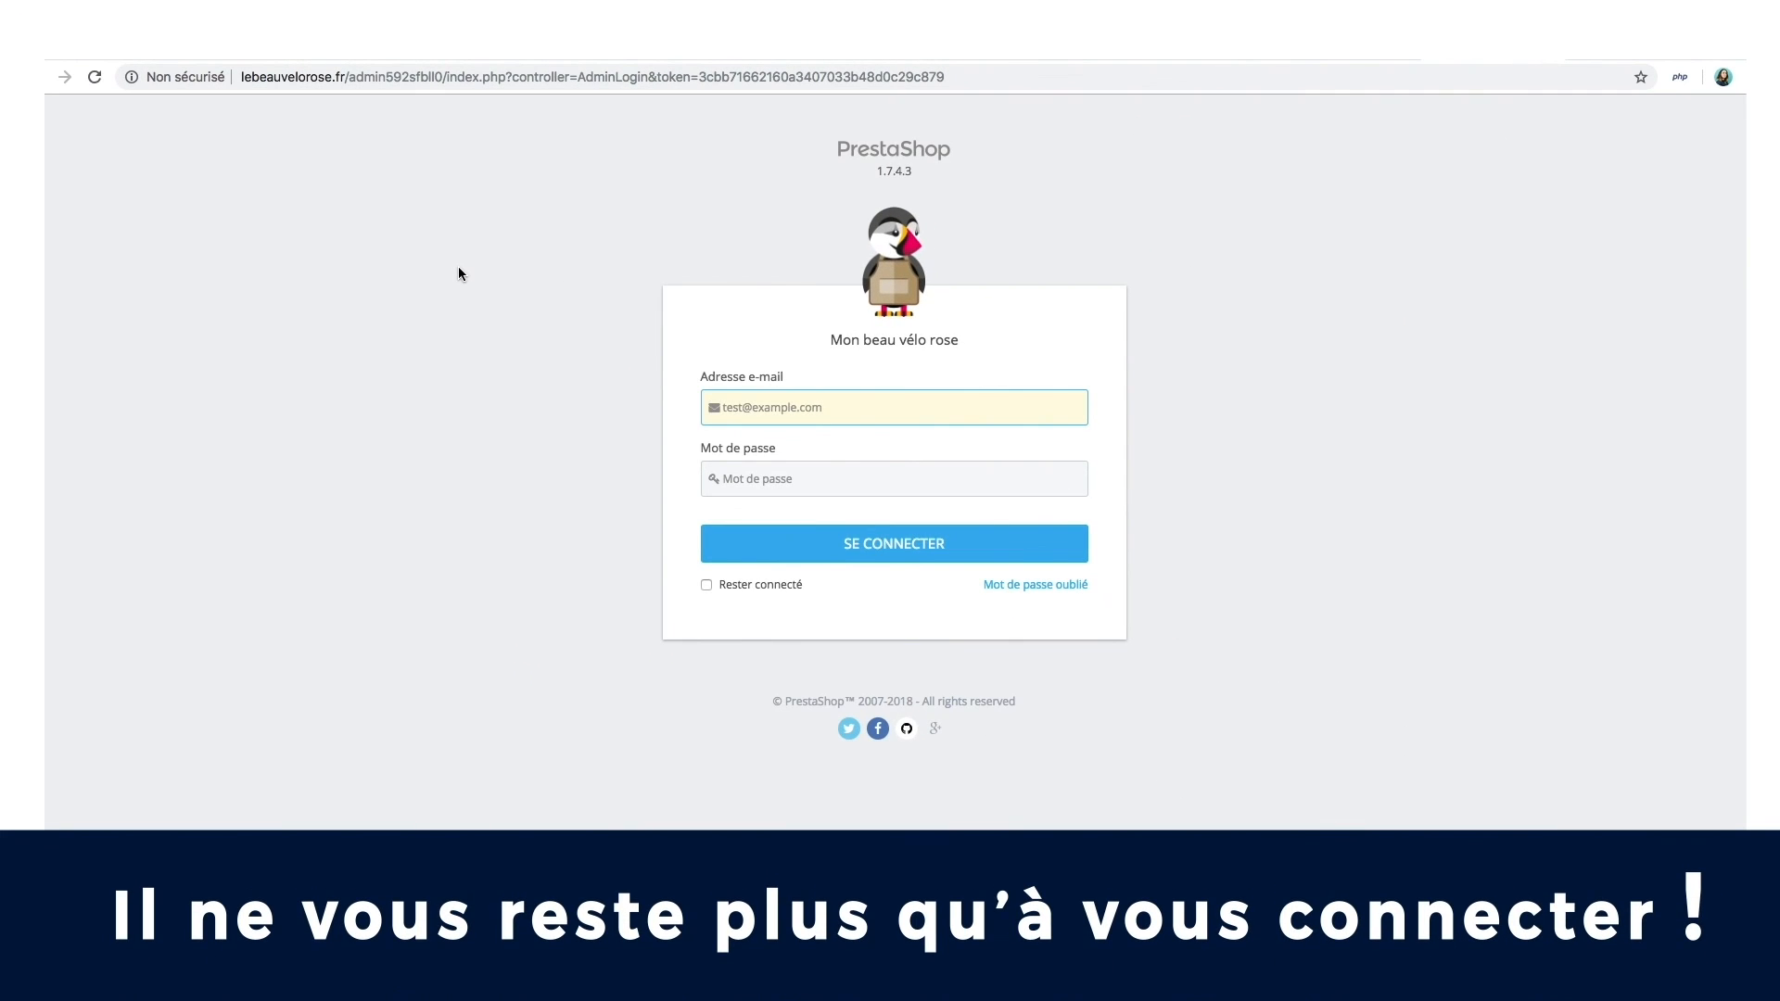
pyautogui.click(712, 407)
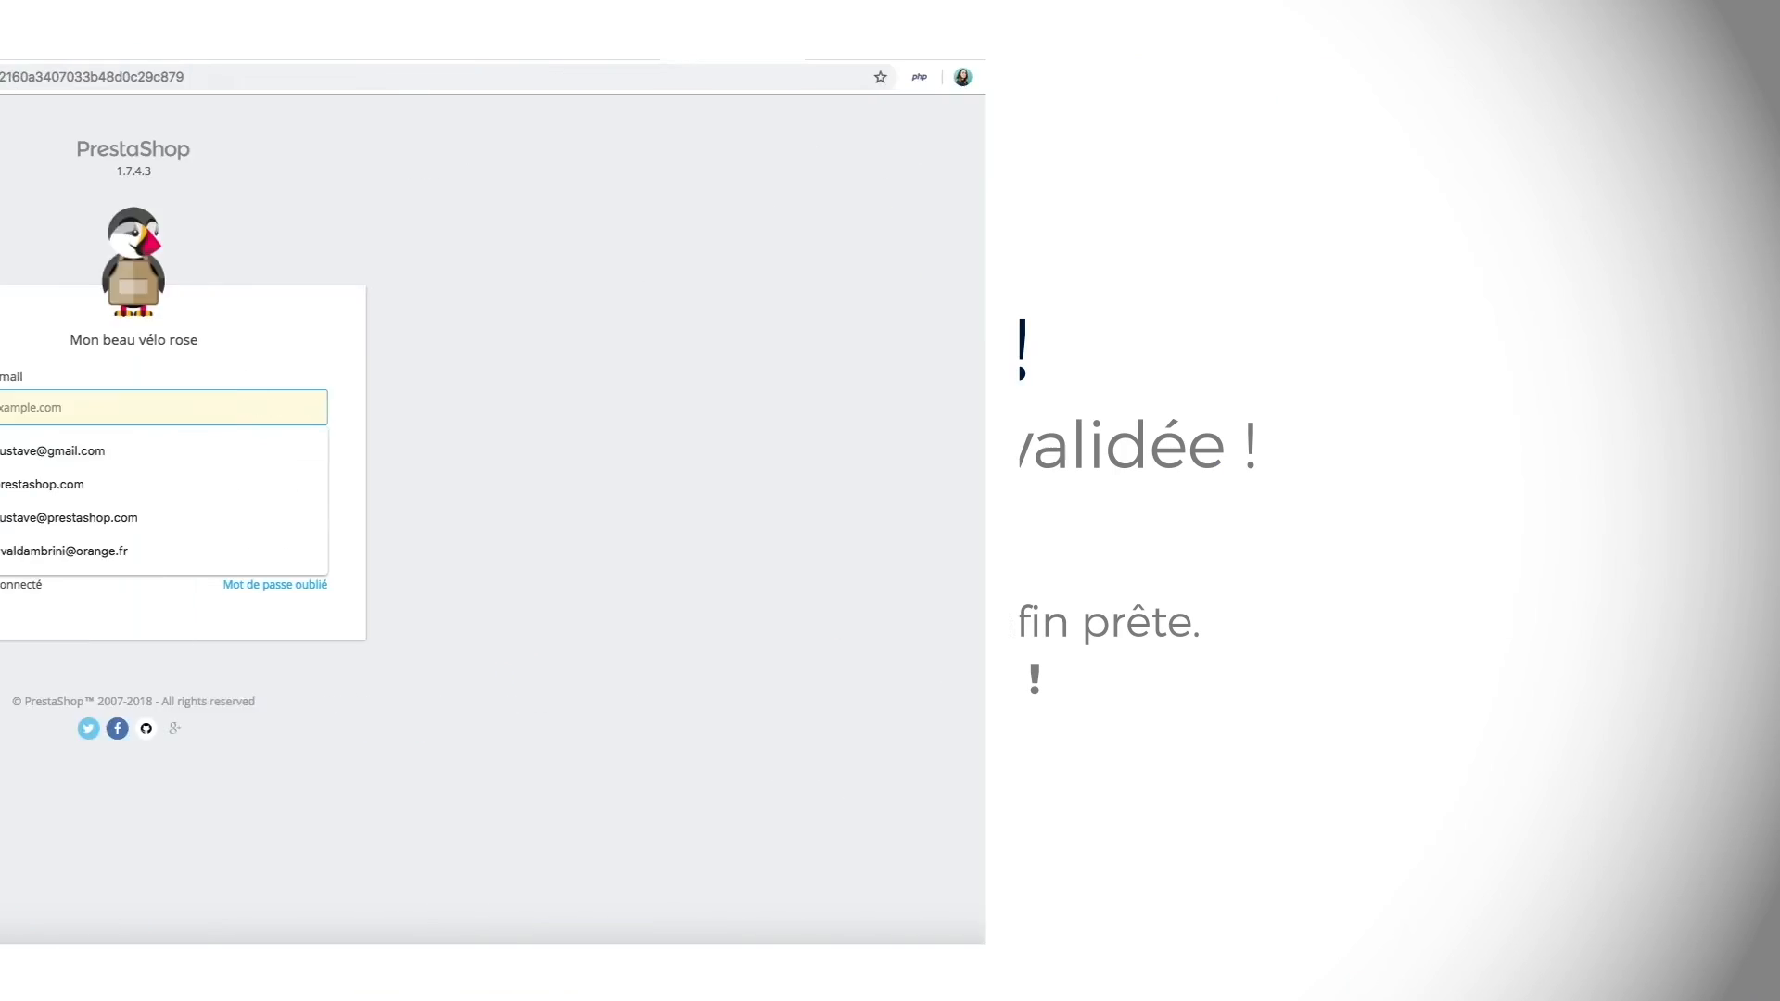